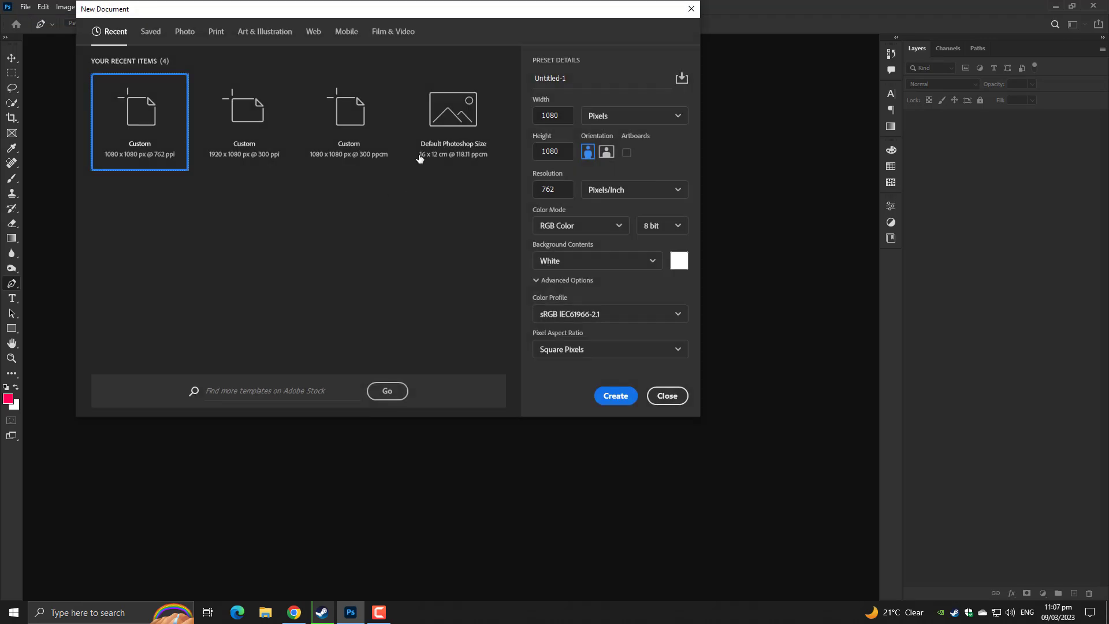
Create 'Business Card Design' at 3.5 × 2 inches, 300 ppi, CMYK Color
left_click(592, 77)
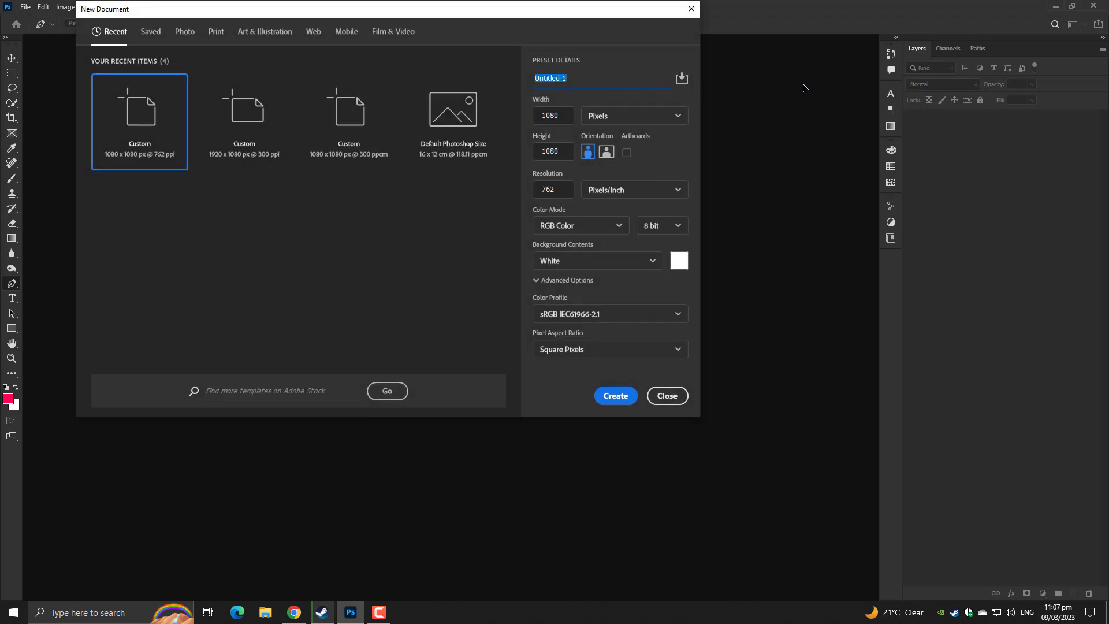
type("Business Card Design")
left_click(679, 118)
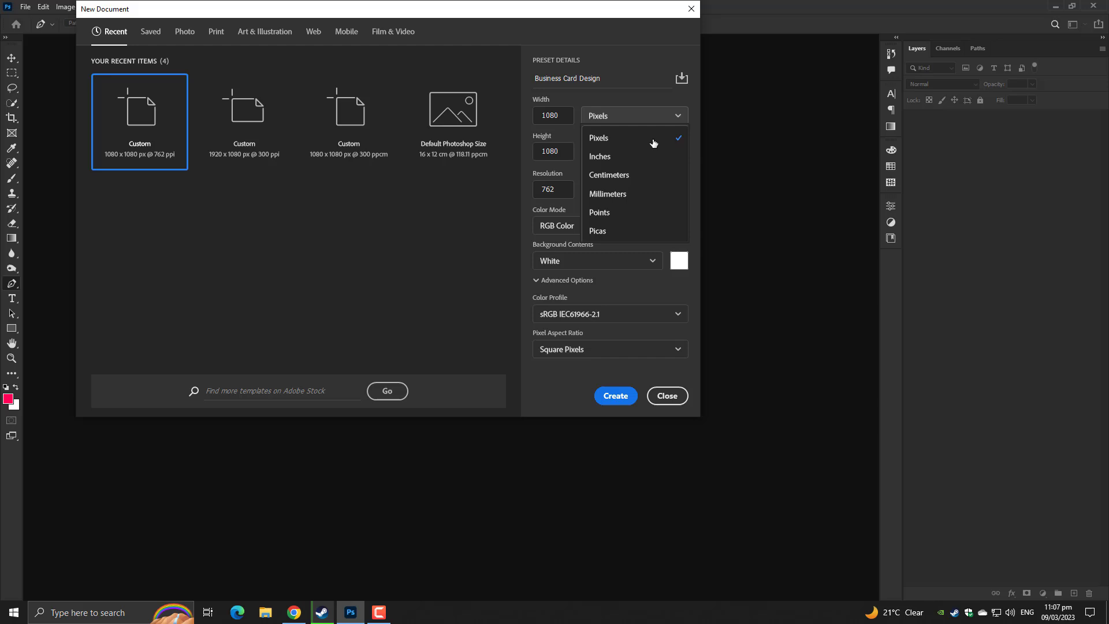
left_click(620, 154)
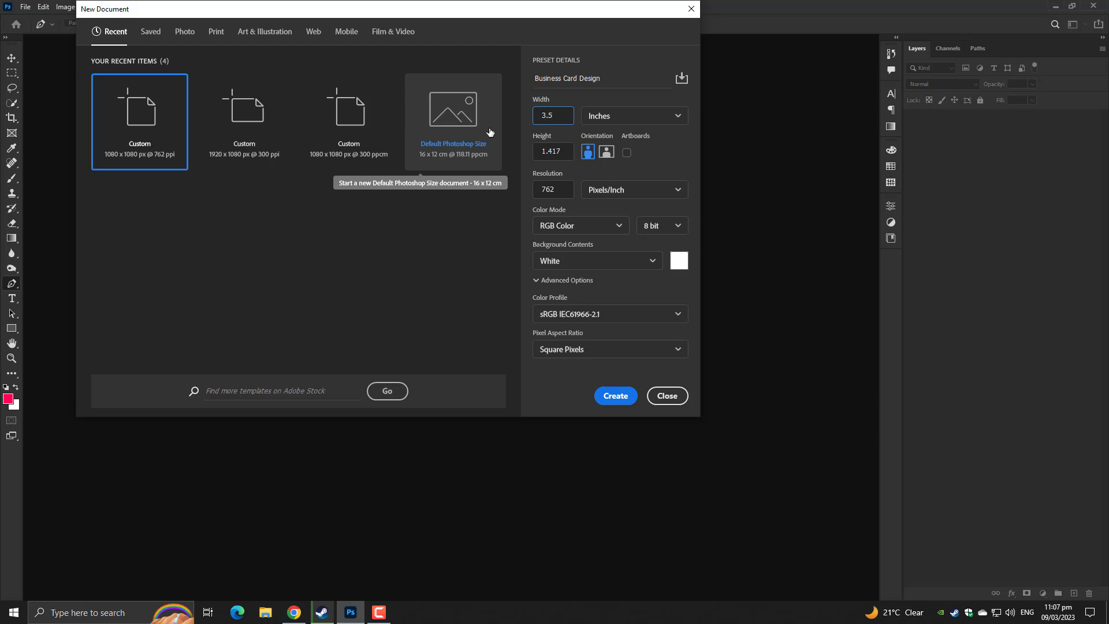
key("Tab")
type("2")
key("Tab")
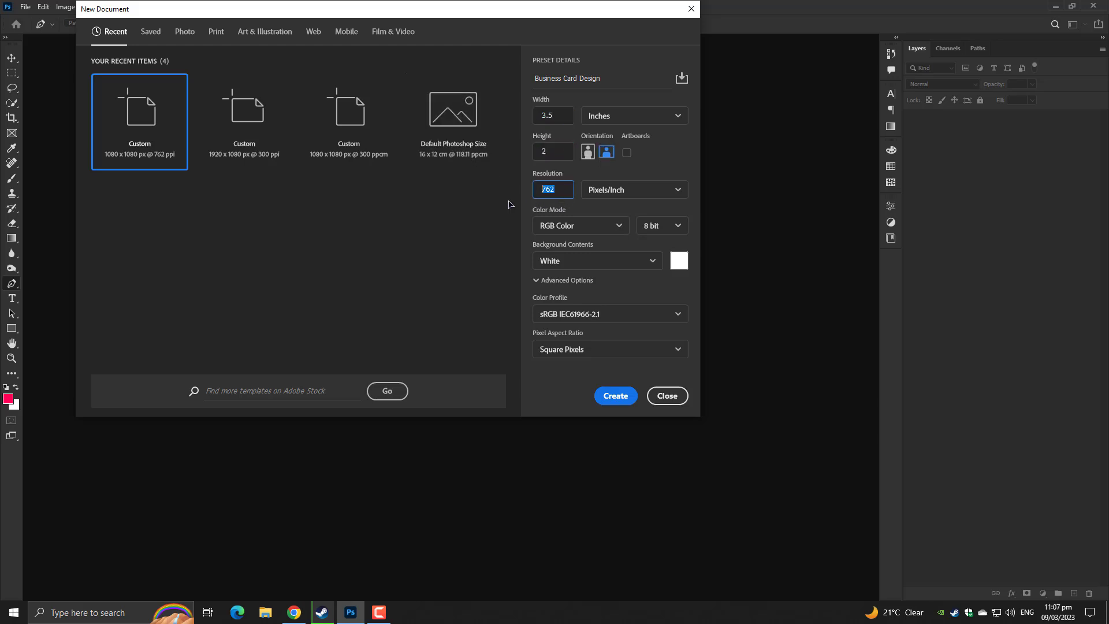
type("300")
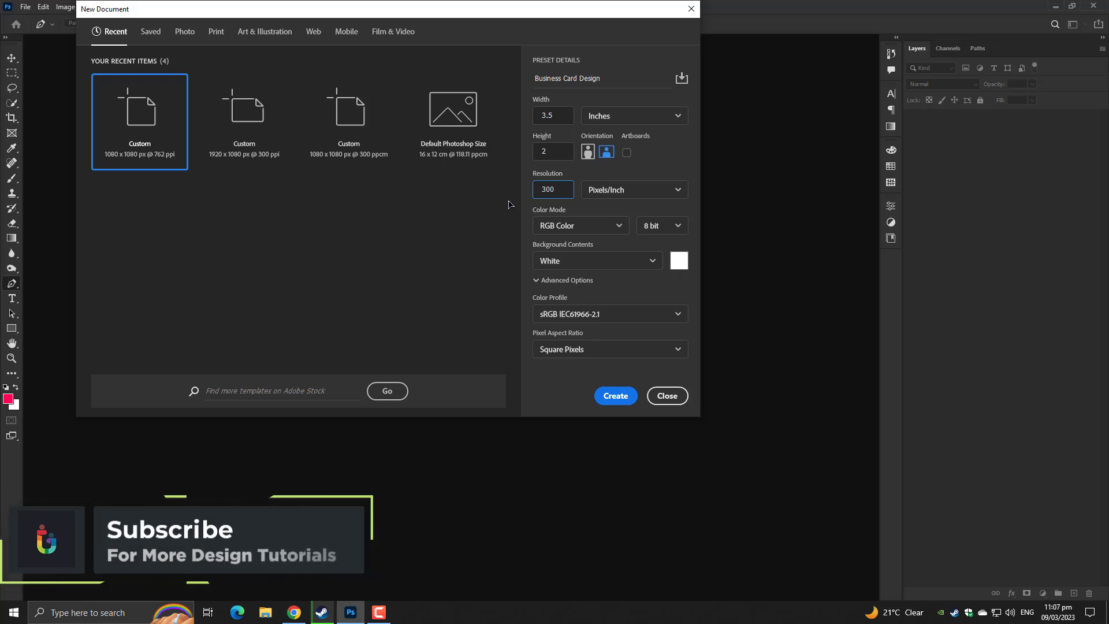
left_click(586, 226)
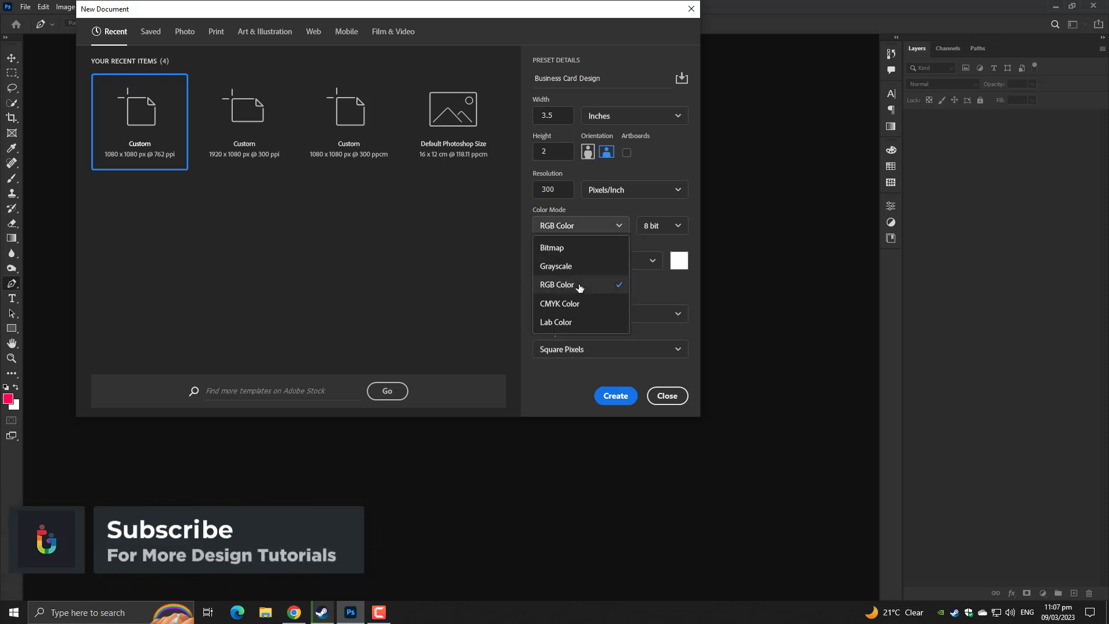
left_click(561, 310)
left_click(615, 395)
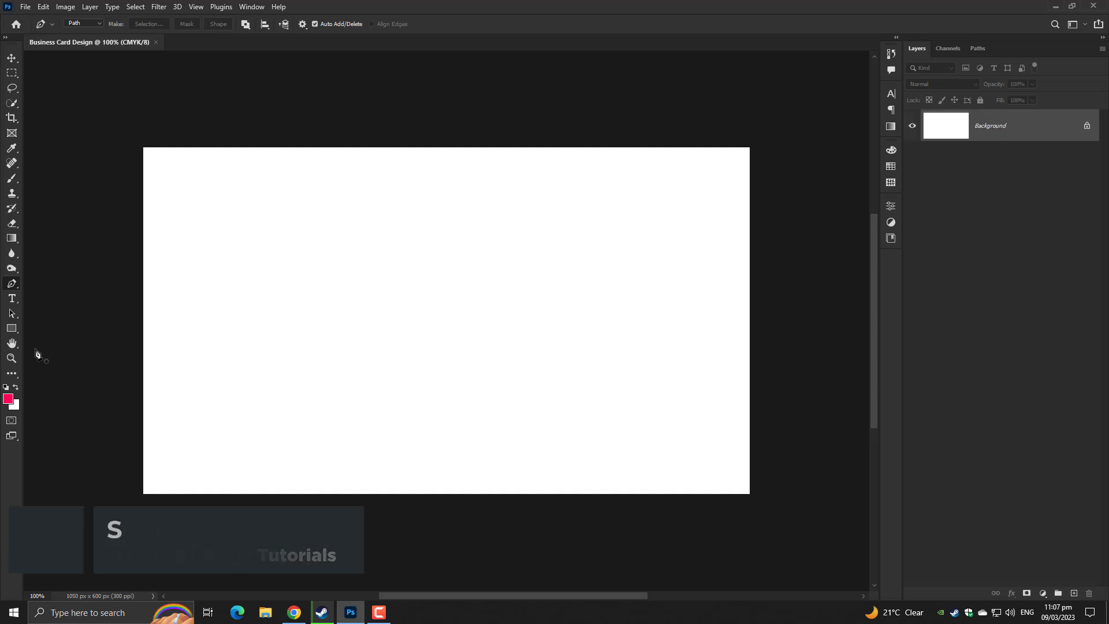
Draw a rectangle shape covering the whole card
left_click_drag(11, 328, 38, 335)
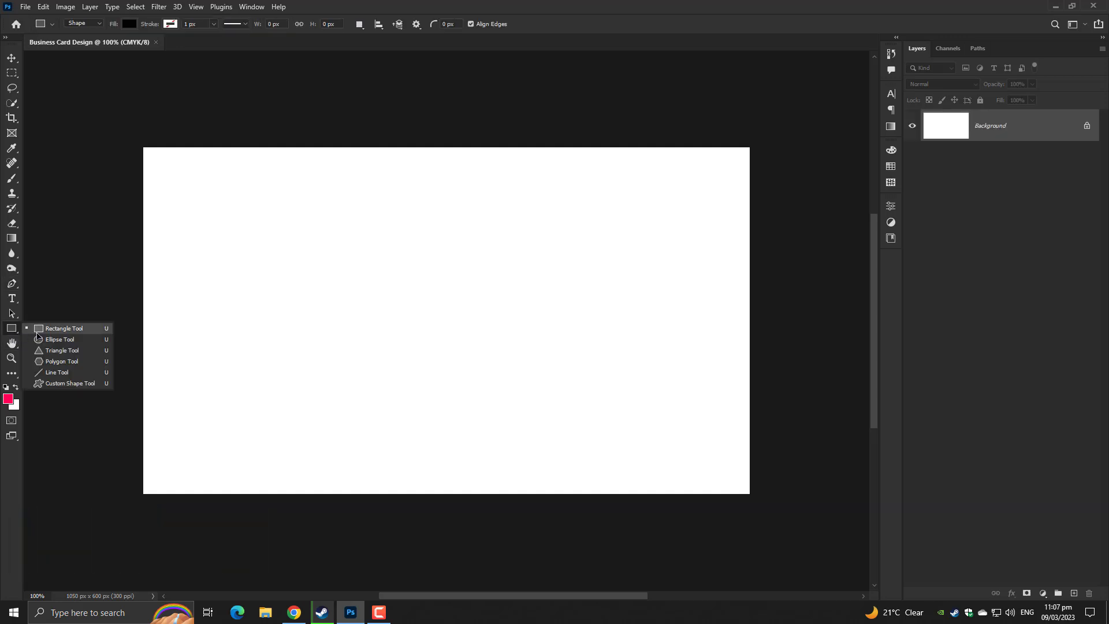
left_click(38, 334)
left_click_drag(141, 140, 753, 498)
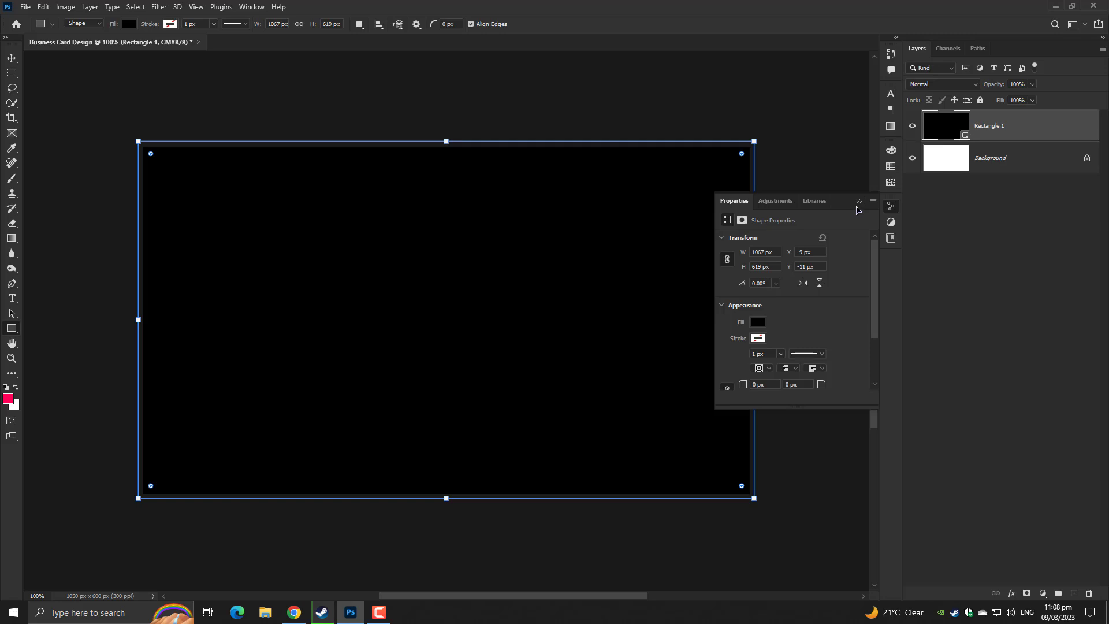
left_click(859, 201)
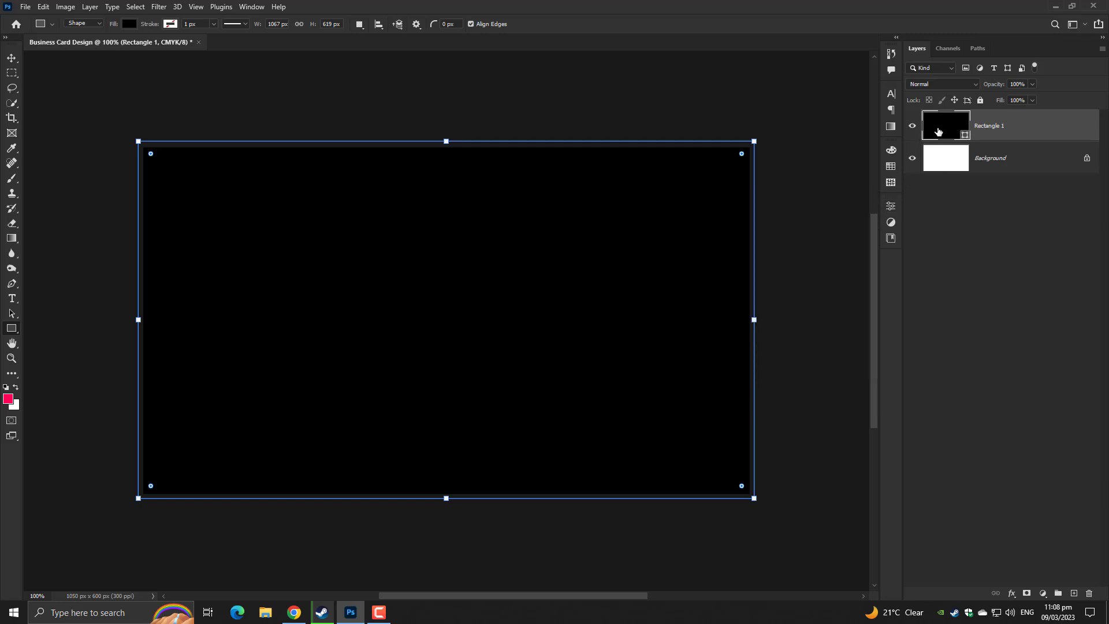
Fill Rectangle 1 with a dark navy blue
double_click(938, 131)
left_click_drag(676, 113, 851, 111)
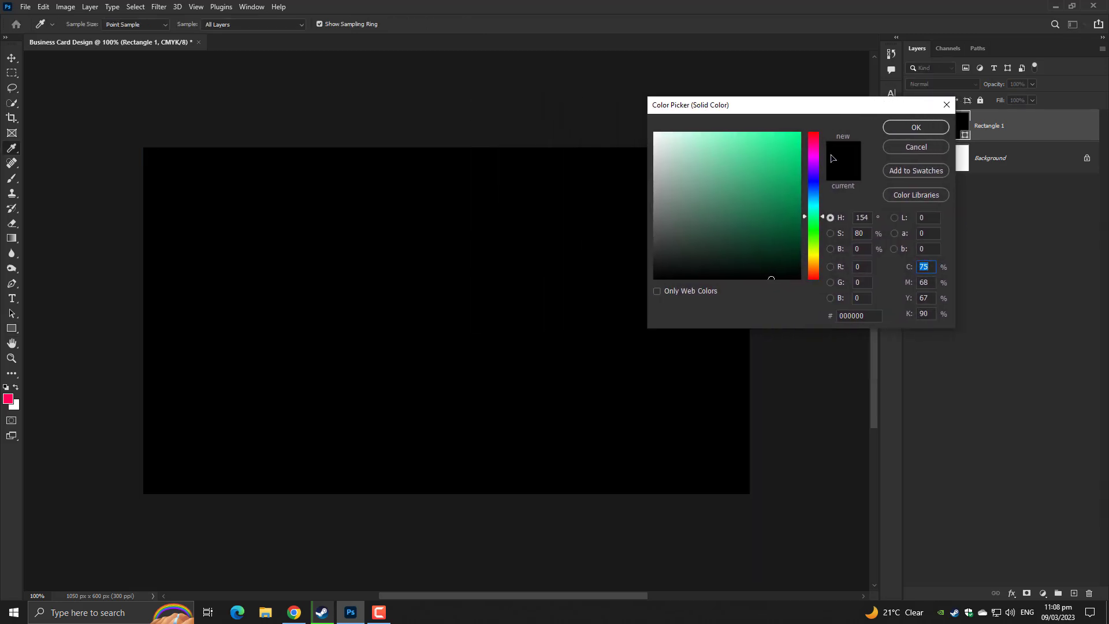
left_click_drag(812, 183, 813, 195)
left_click_drag(777, 232, 751, 255)
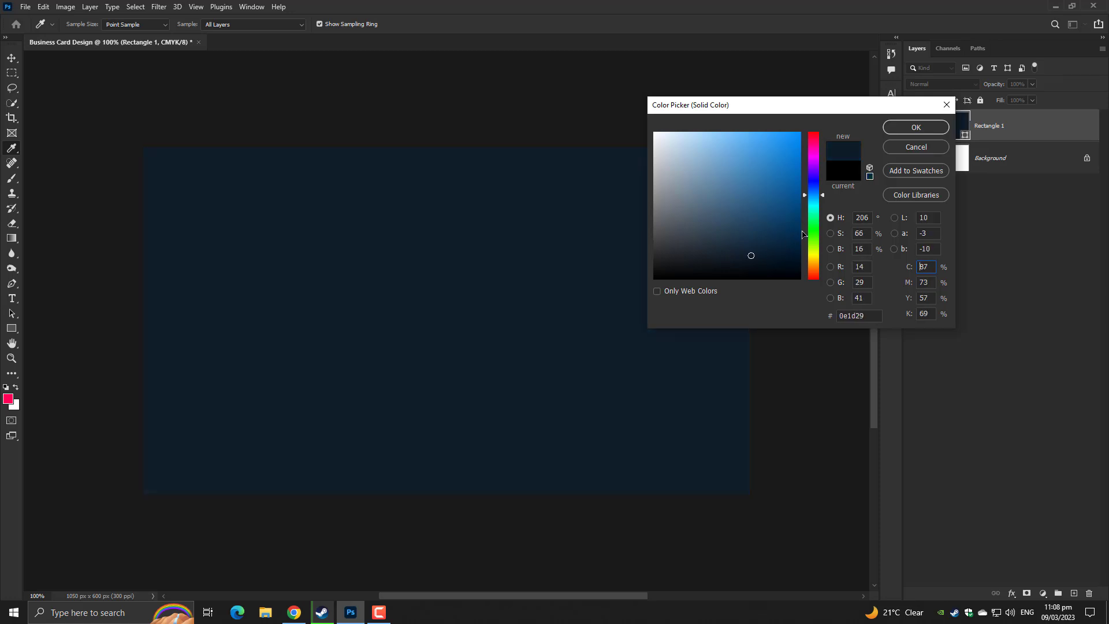
left_click_drag(814, 199, 815, 193)
left_click(915, 127)
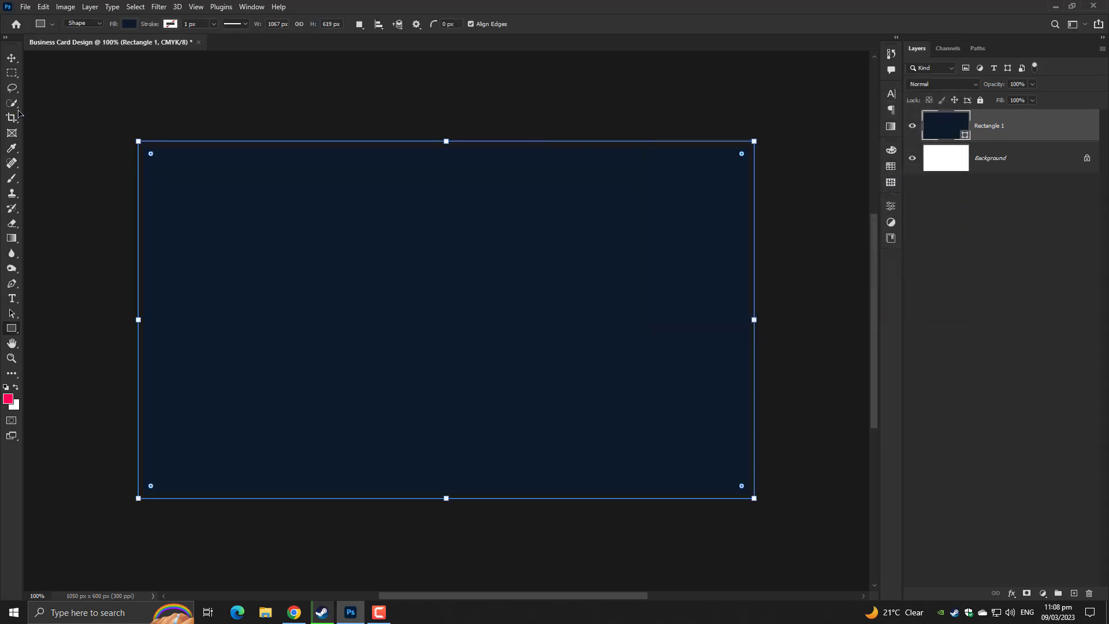
Load smoke brush preset 77 in the Brush tool and add an empty Layer 1 above Rectangle 1
key("v")
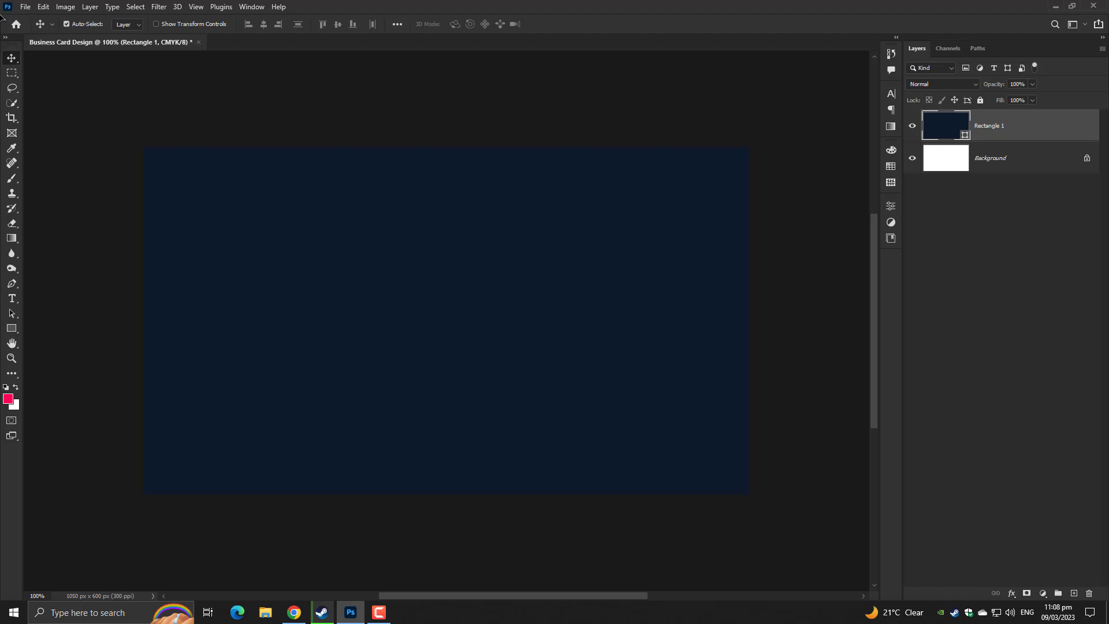
left_click(12, 177)
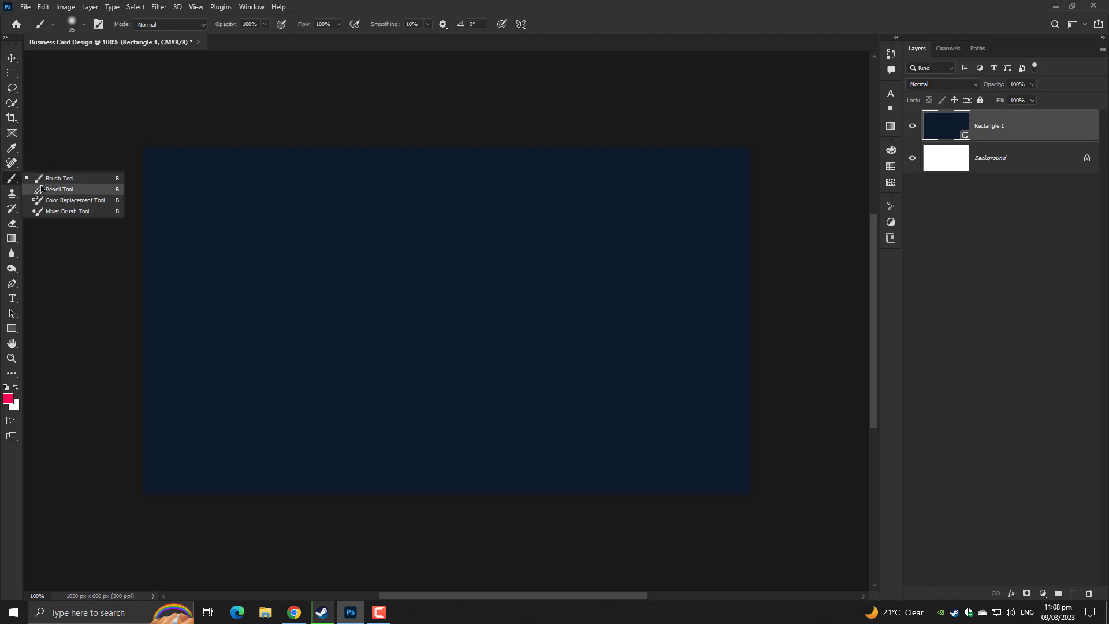
left_click(55, 178)
right_click(459, 225)
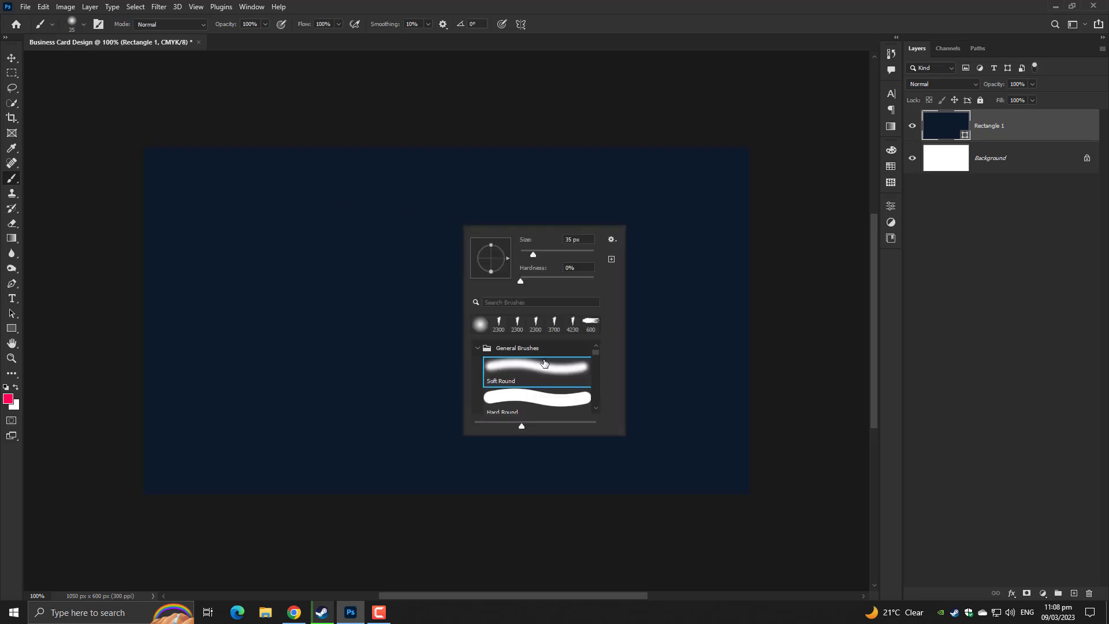
scroll(549, 355, "down", 2)
left_click(523, 321)
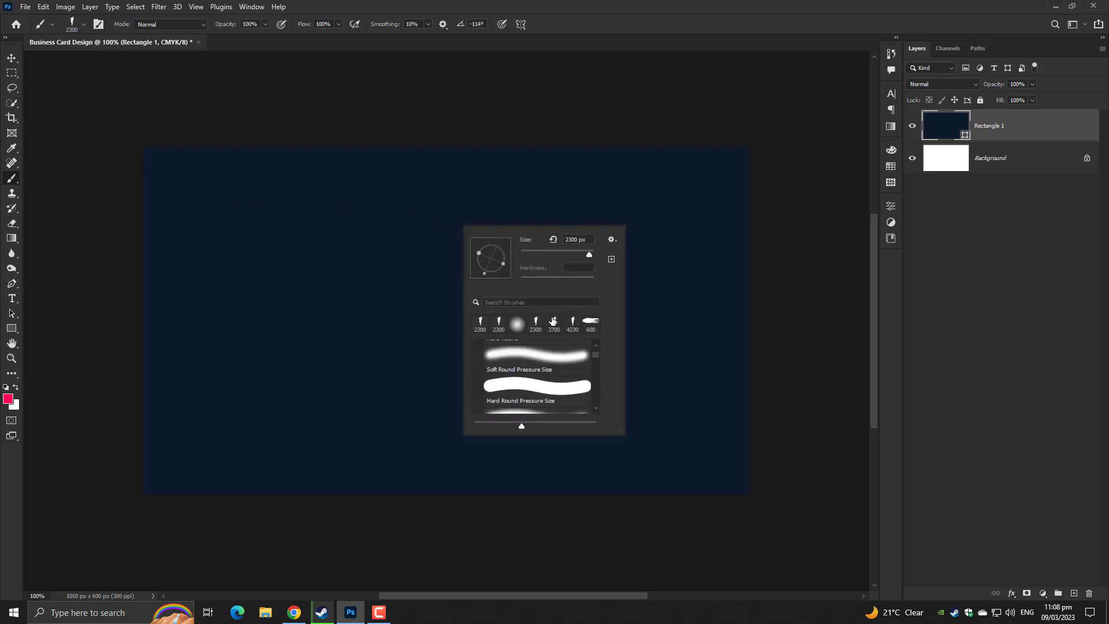
left_click(573, 321)
scroll(554, 370, "down", 2)
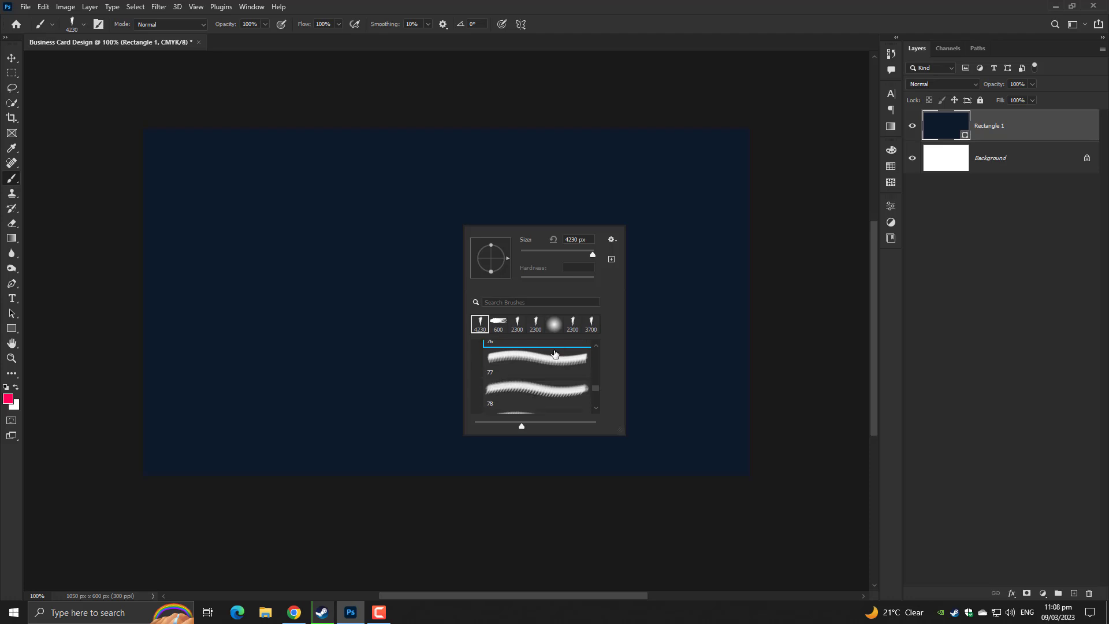
scroll(549, 364, "up", 3)
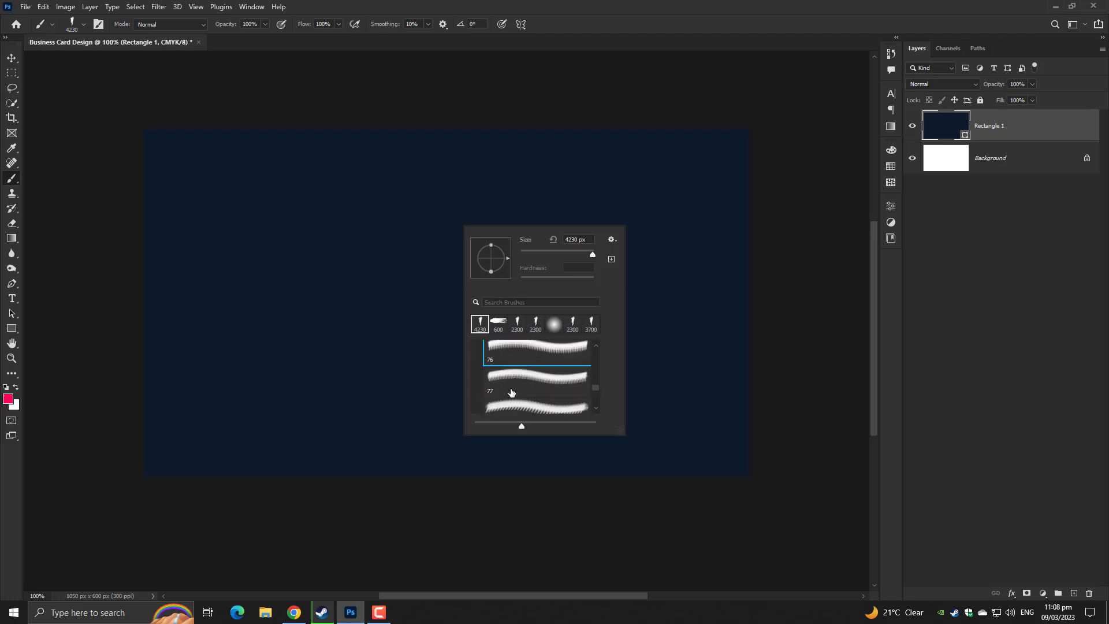
left_click(512, 374)
left_click(1063, 429)
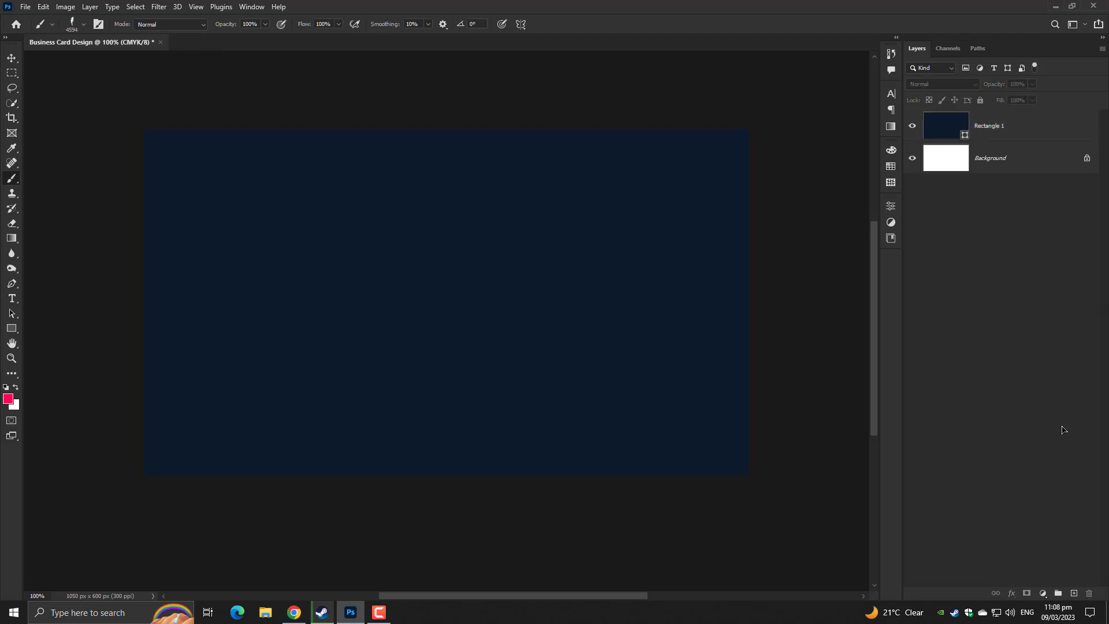
left_click(1074, 594)
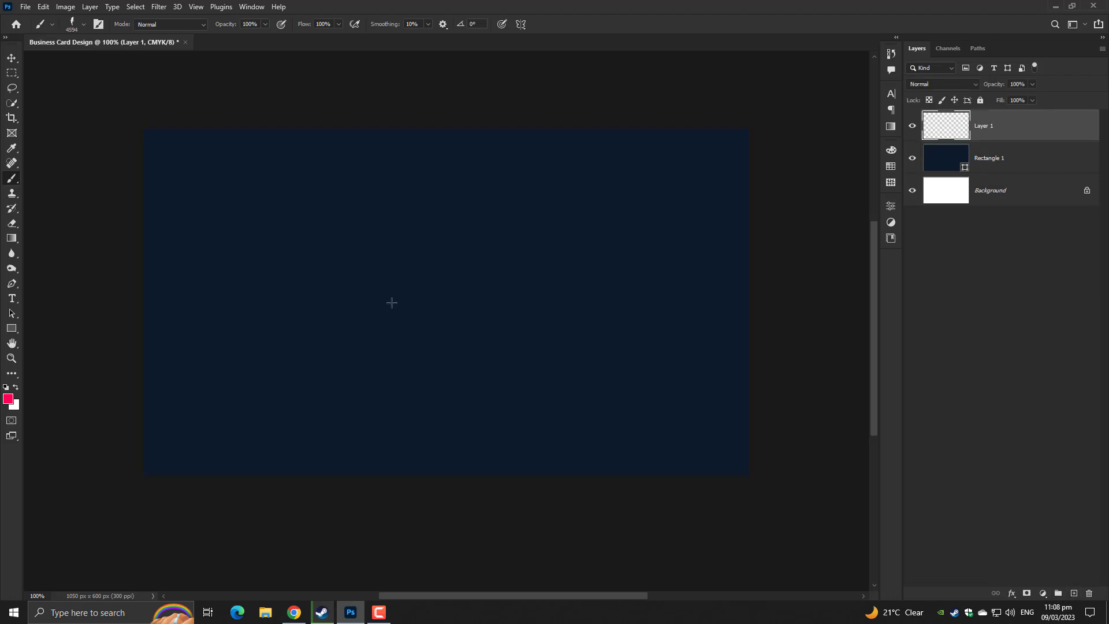
Test pink smoke stamps at 500 px and with a larger preset, undoing the rejected ones
key("bracketleft")
key("bracketleft")
key("bracketleft")
key("bracketleft")
key("bracketleft")
key("bracketleft")
key("bracketleft")
key("bracketleft")
key("bracketleft")
key("bracketleft")
key("bracketleft")
key("bracketleft")
key("bracketleft")
key("bracketleft")
key("bracketleft")
key("bracketleft")
key("bracketleft")
key("bracketleft")
key("bracketleft")
key("bracketleft")
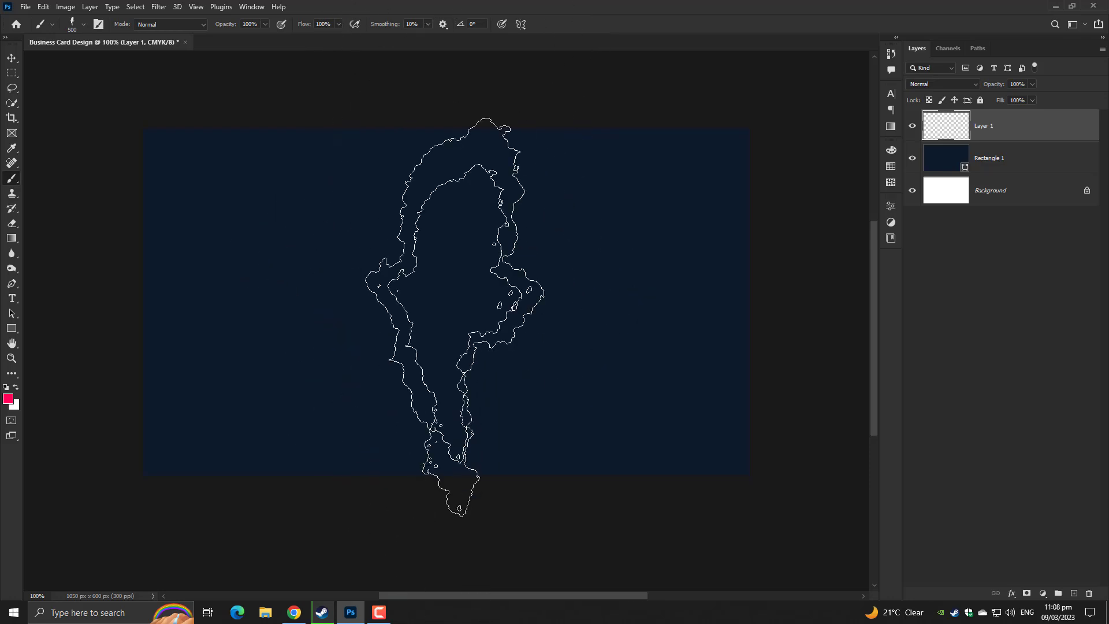
key("bracketright")
key("bracketright")
key("bracketright")
left_click(428, 306)
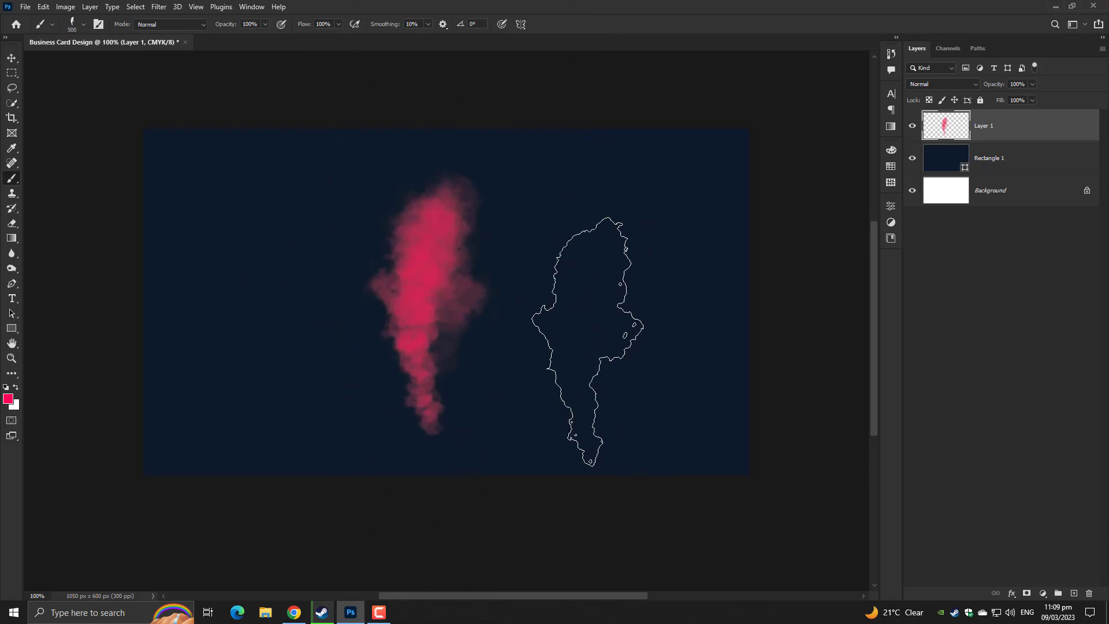
key("ctrl+z")
left_click(407, 299)
right_click(465, 300)
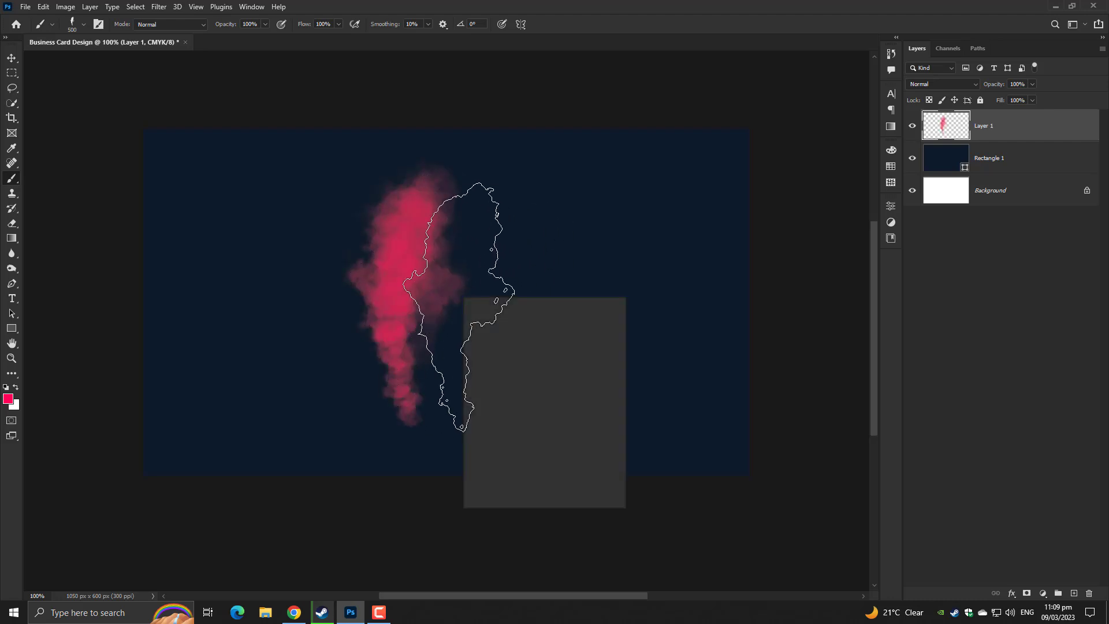
double_click(514, 420)
left_click(448, 316)
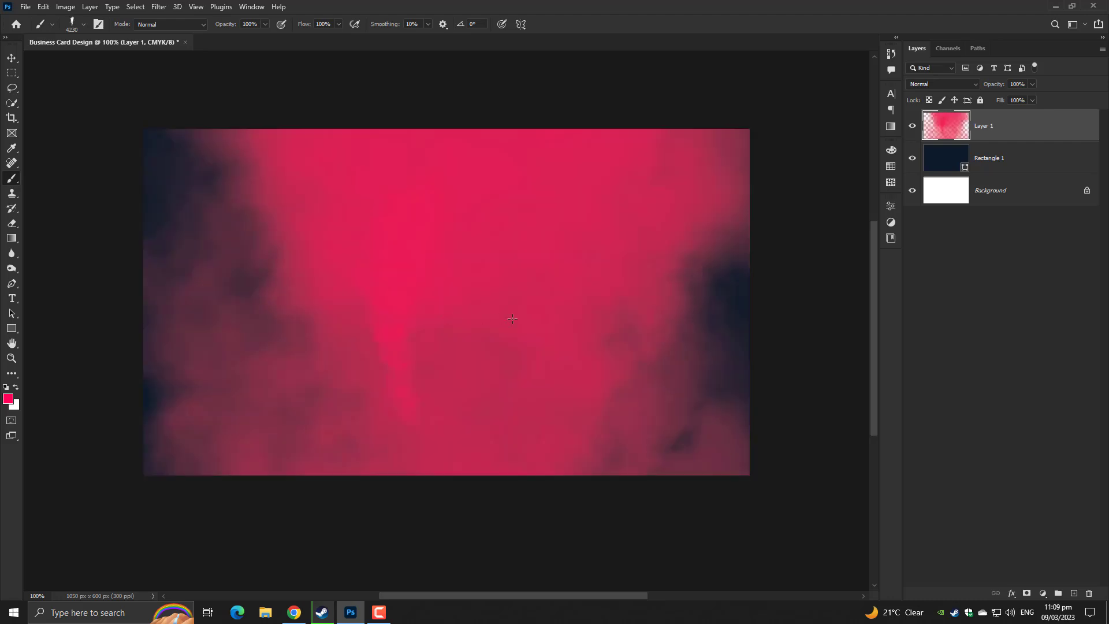
key("ctrl+z")
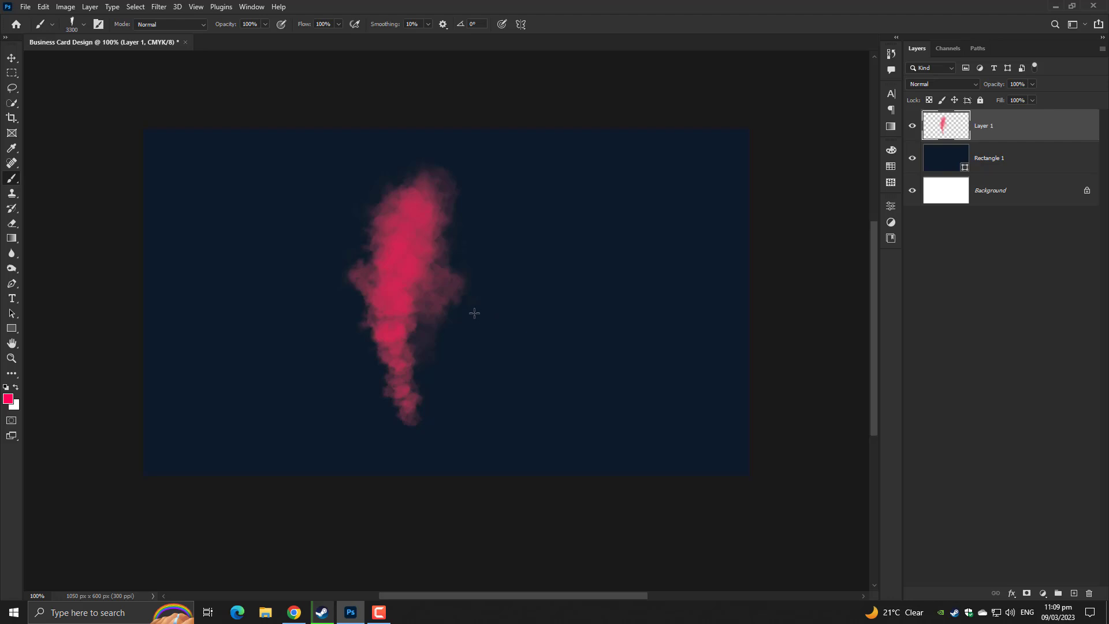
key("bracketleft")
key("bracketleft")
key("bracketleft")
key("bracketleft")
key("bracketleft")
key("bracketleft")
key("bracketleft")
key("bracketleft")
key("bracketleft")
key("bracketleft")
key("bracketleft")
key("bracketleft")
key("bracketleft")
key("bracketleft")
key("bracketleft")
key("bracketleft")
key("bracketleft")
key("bracketleft")
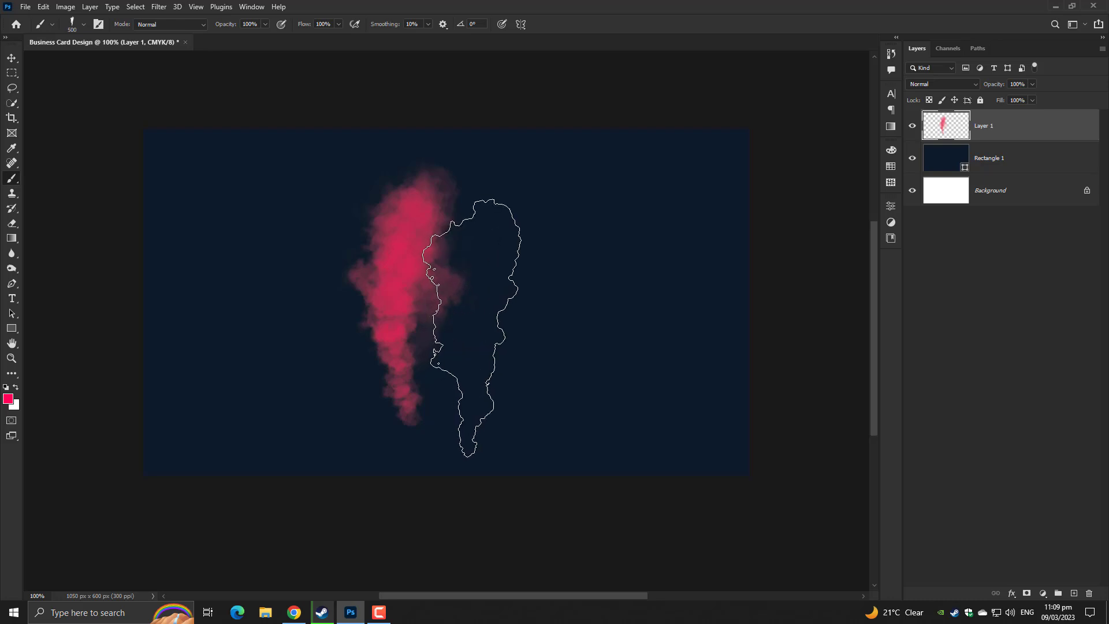
Test a rotated brush tip, undo it, and switch to smoke preset 78
right_click(473, 323)
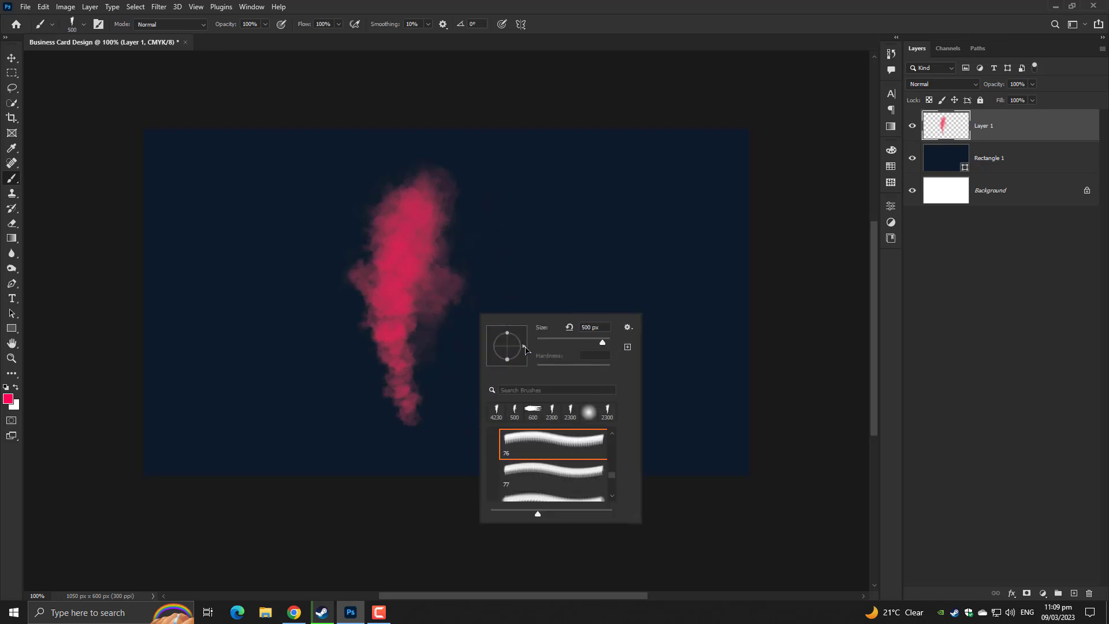
left_click_drag(526, 349, 519, 368)
key("Return")
left_click(426, 328)
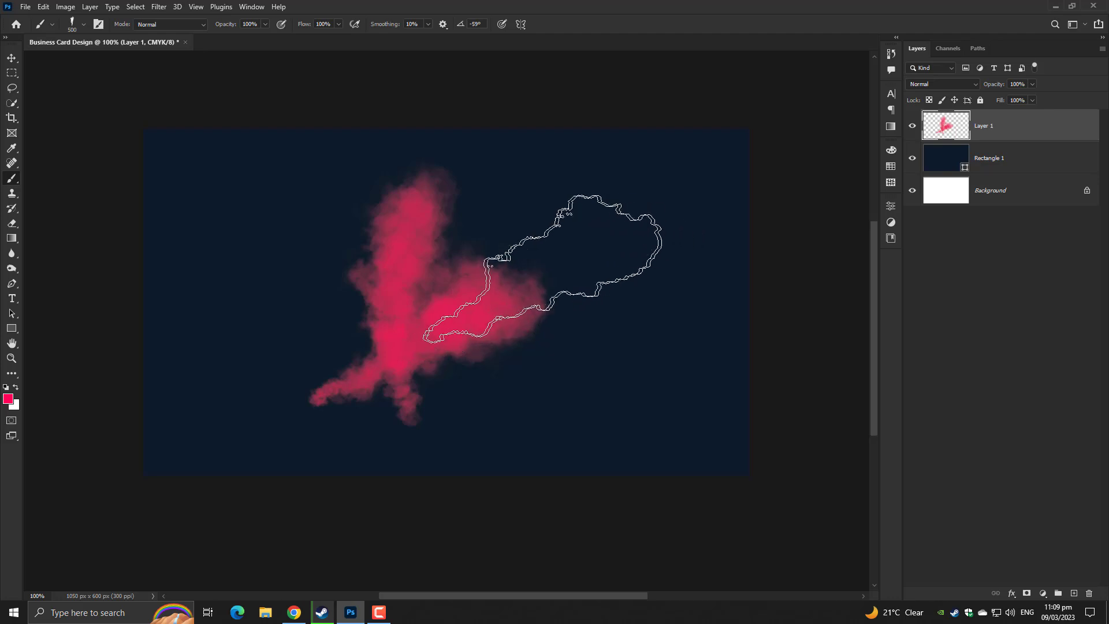
key("ctrl+z")
right_click(471, 300)
scroll(530, 450, "down", 3)
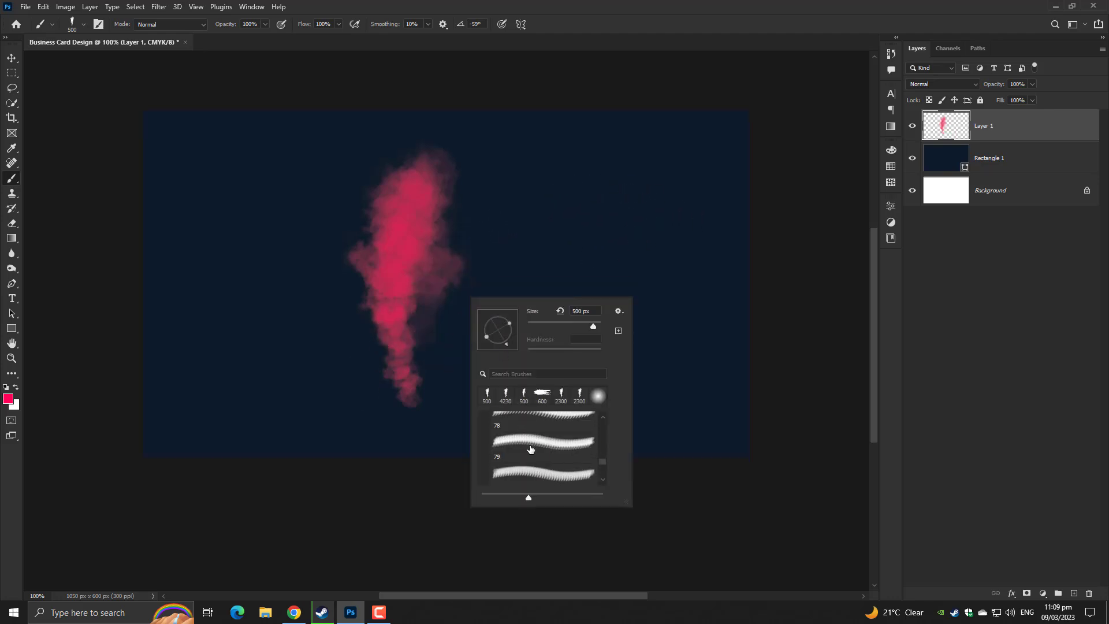
left_click(530, 449)
key("Return")
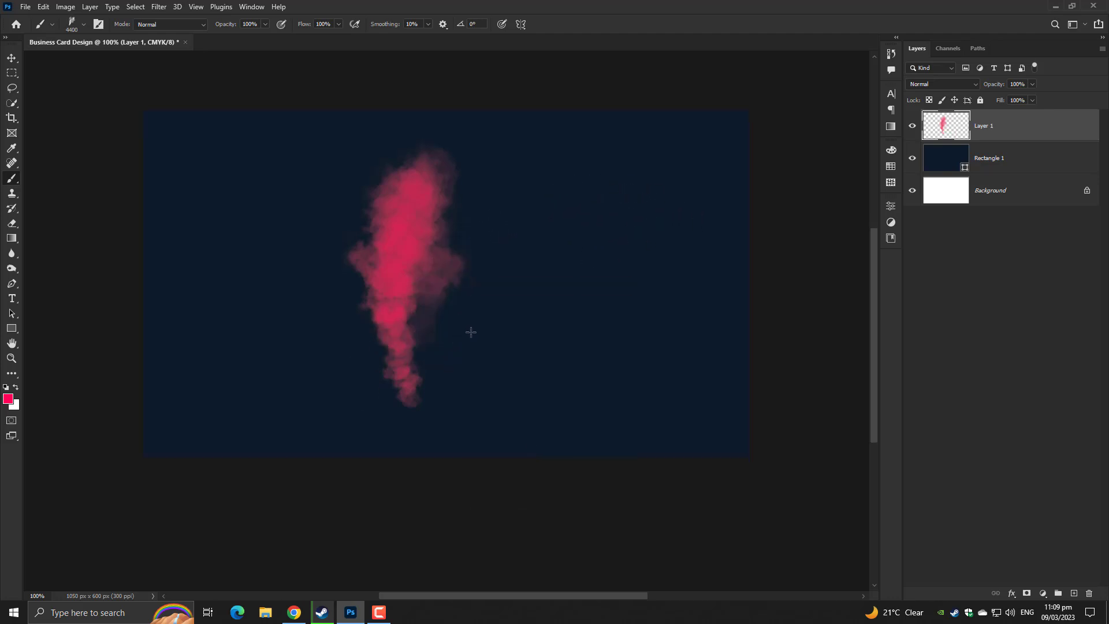
Stamp two 500 px pink smoke dabs across the centre, undoing an oversized preset stamp
key("bracketleft")
key("bracketleft")
key("bracketleft")
key("bracketleft")
key("bracketleft")
key("bracketleft")
key("bracketleft")
key("bracketleft")
key("bracketleft")
key("bracketleft")
key("bracketleft")
key("bracketleft")
key("bracketleft")
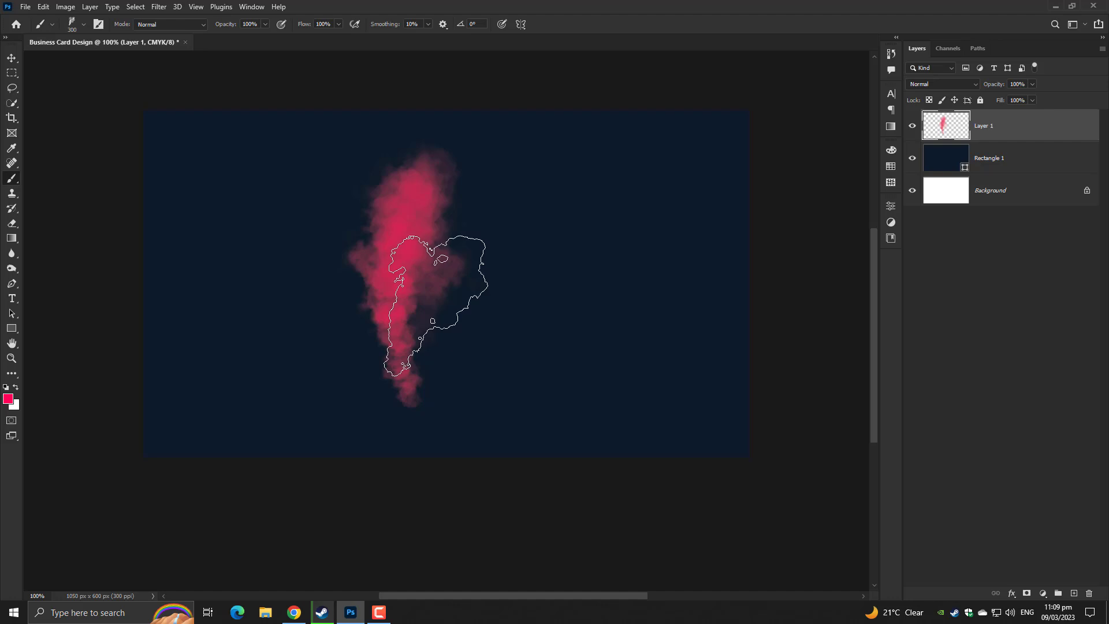
key("bracketright")
key("bracketright")
left_click(444, 310)
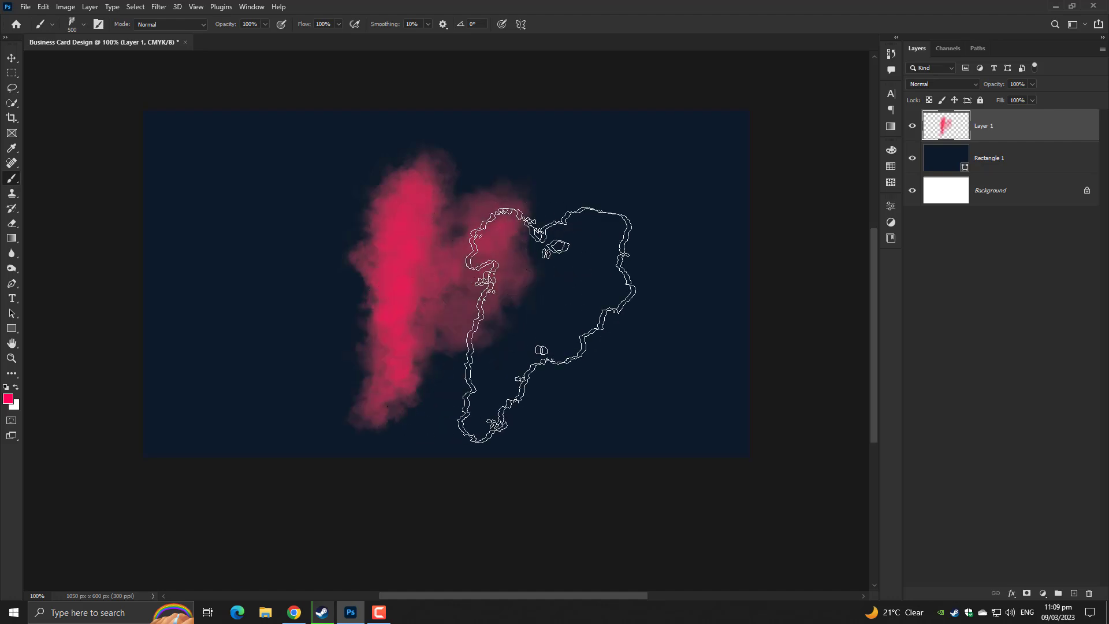
left_click(509, 309)
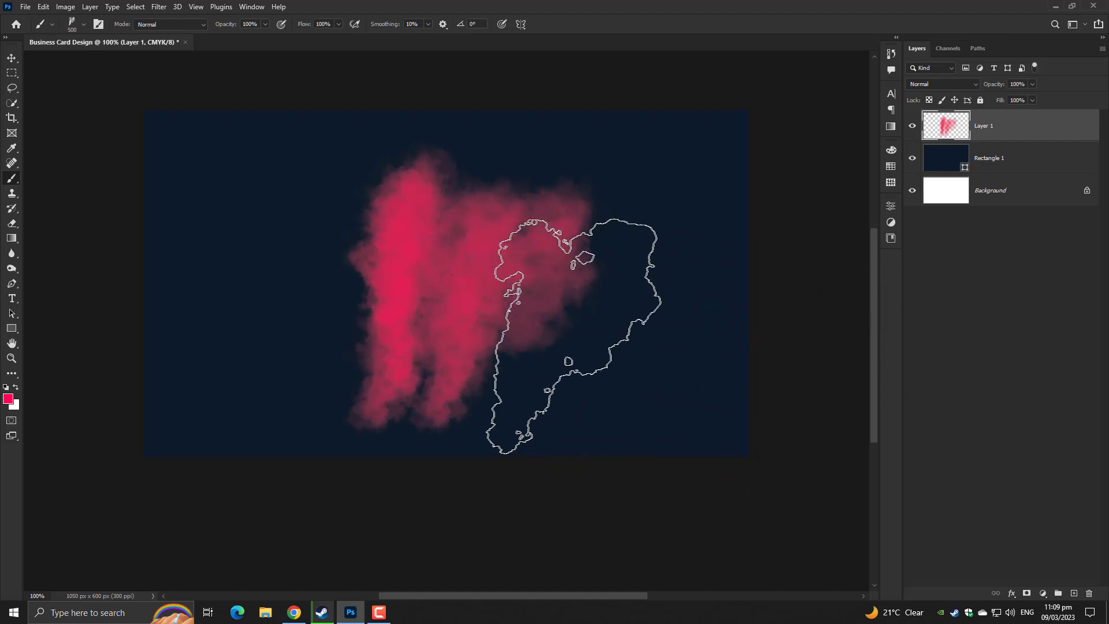
right_click(537, 315)
scroll(618, 440, "down", 4)
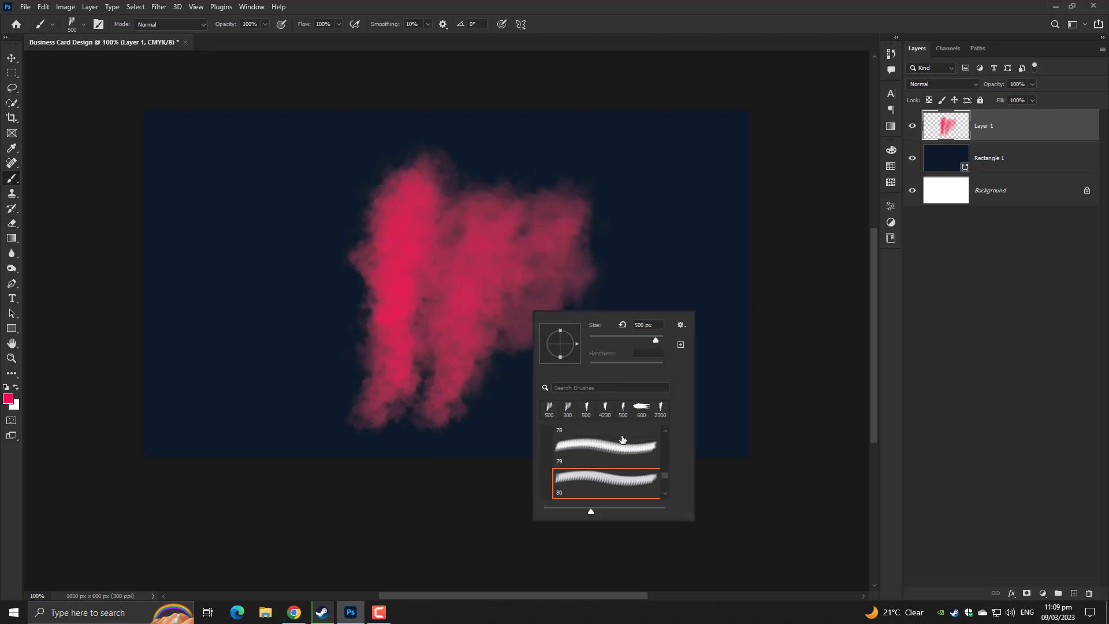
double_click(613, 455)
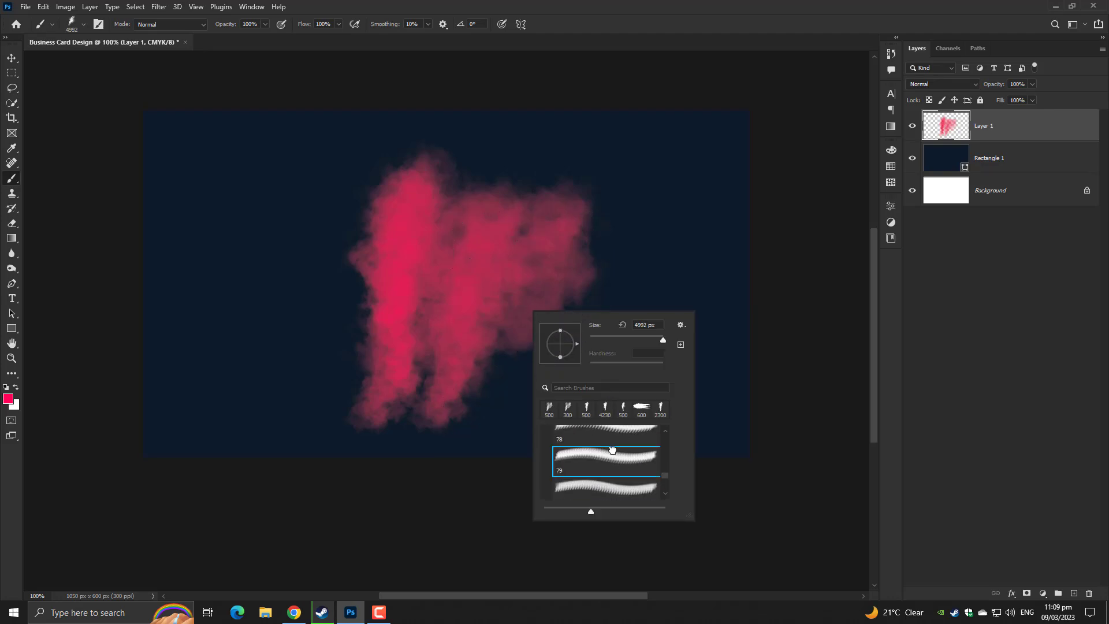
left_click(473, 338)
key("ctrl+z")
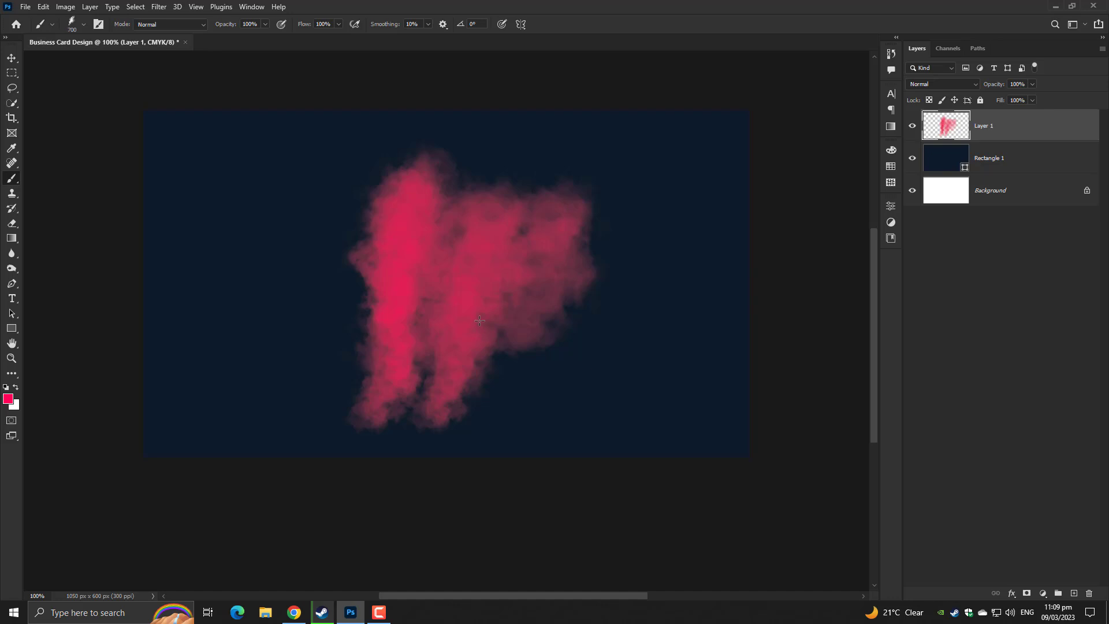
Rotate the brush tip to 112° and paint large pink smoke dabs toward the lower right
right_click(469, 324)
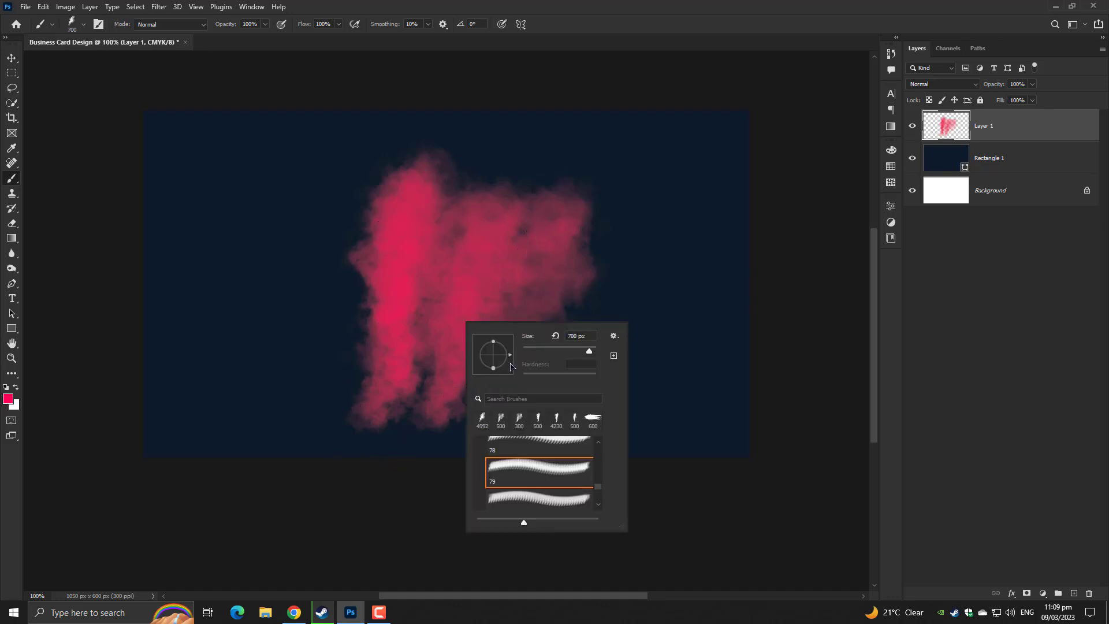
left_click_drag(501, 364, 485, 345)
key("Return")
left_click(445, 358)
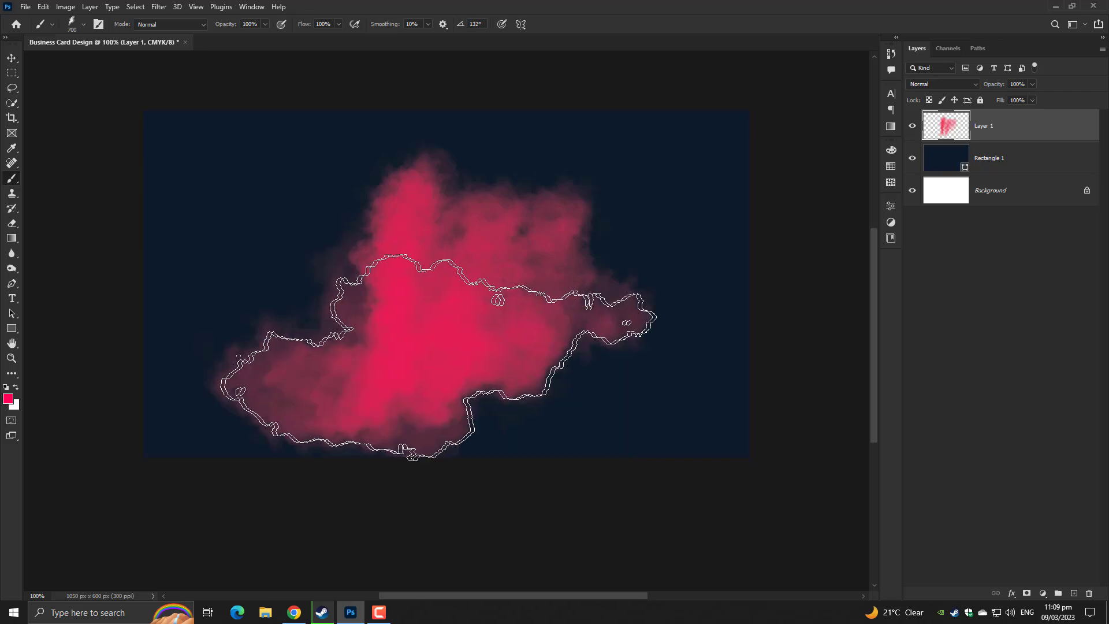
key("ctrl+z")
key("ctrl+z")
right_click(488, 287)
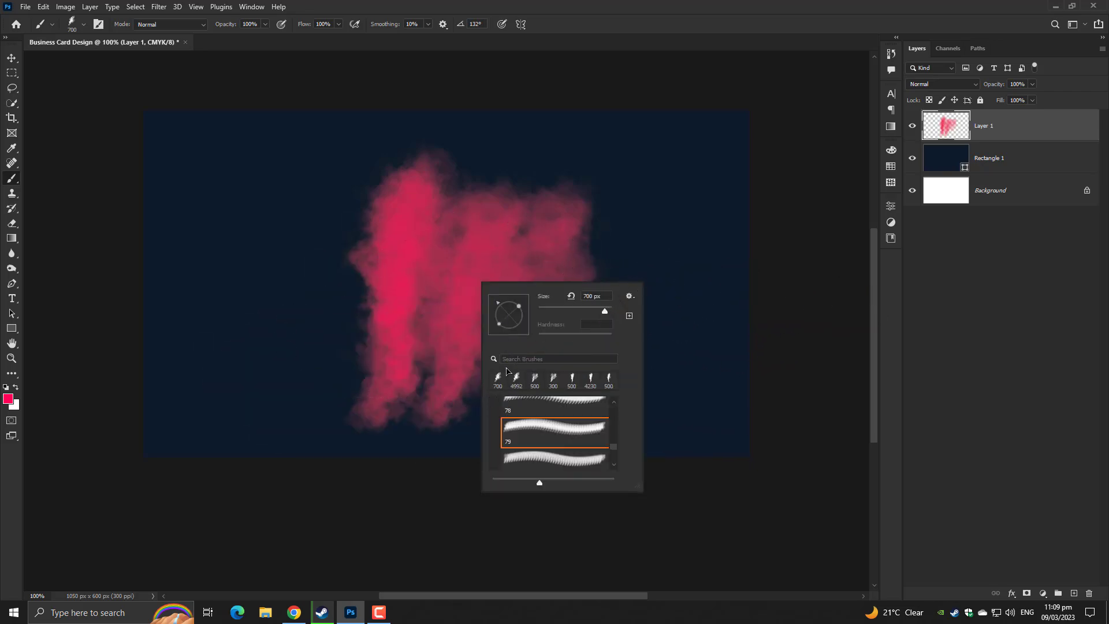
left_click_drag(502, 314, 504, 302)
key("Return")
left_click(456, 297)
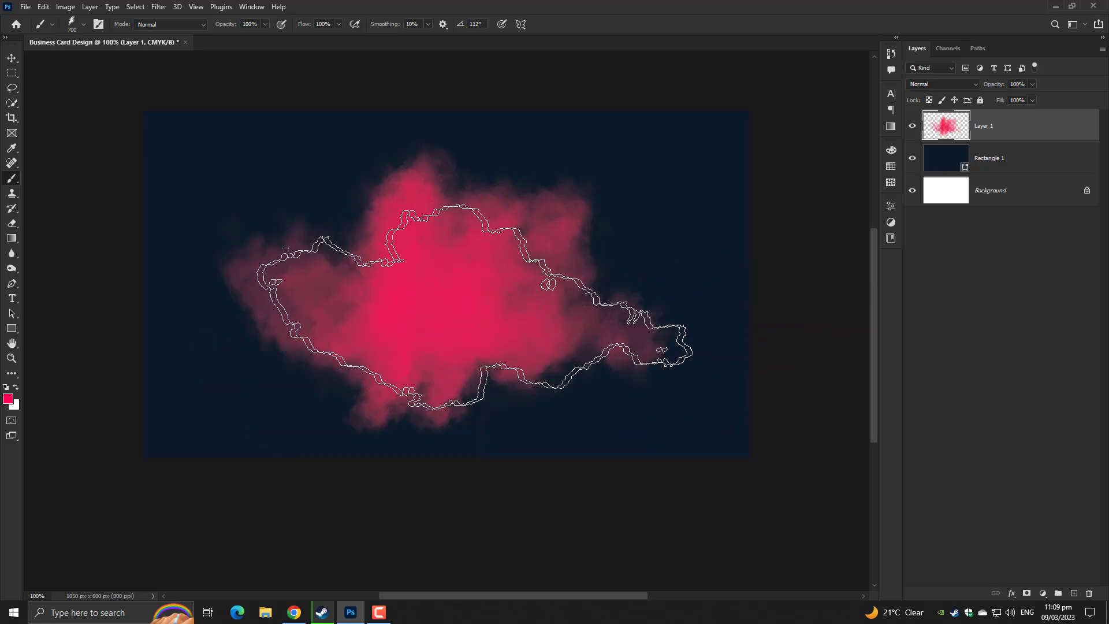
left_click(514, 329)
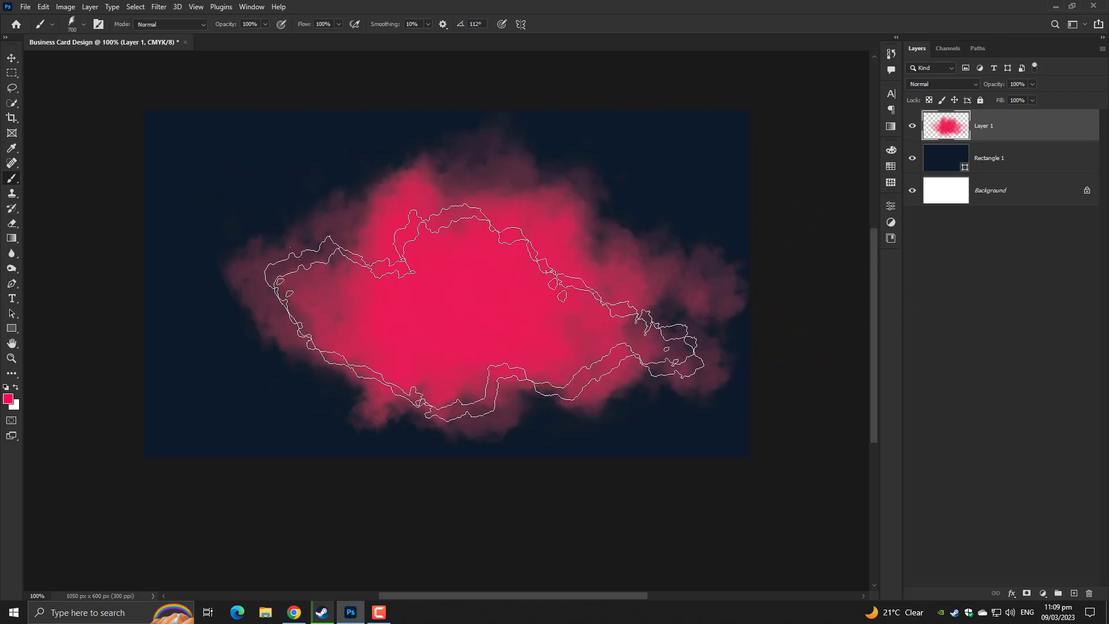
Close the brush presets, switch to the Move tool, and open the File menu
right_click(489, 292)
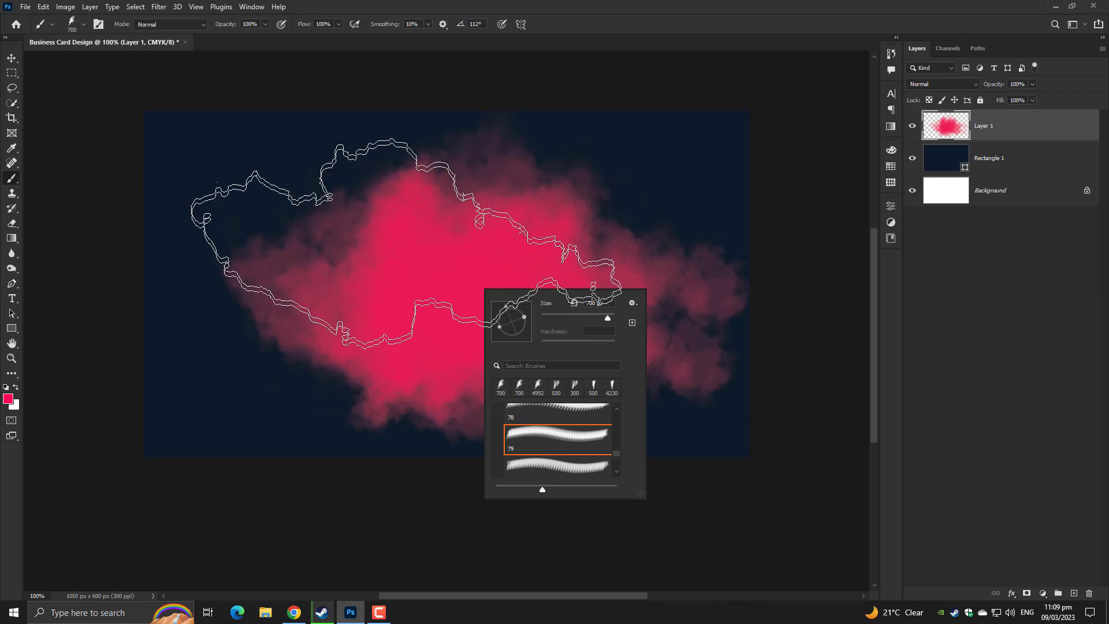
key("Return")
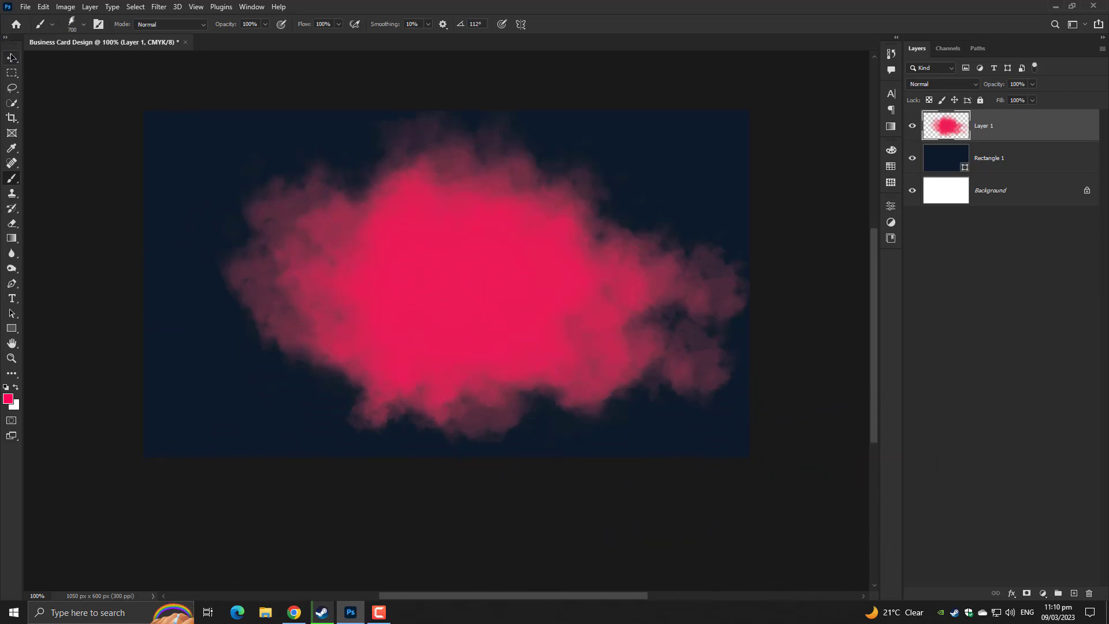
left_click(12, 57)
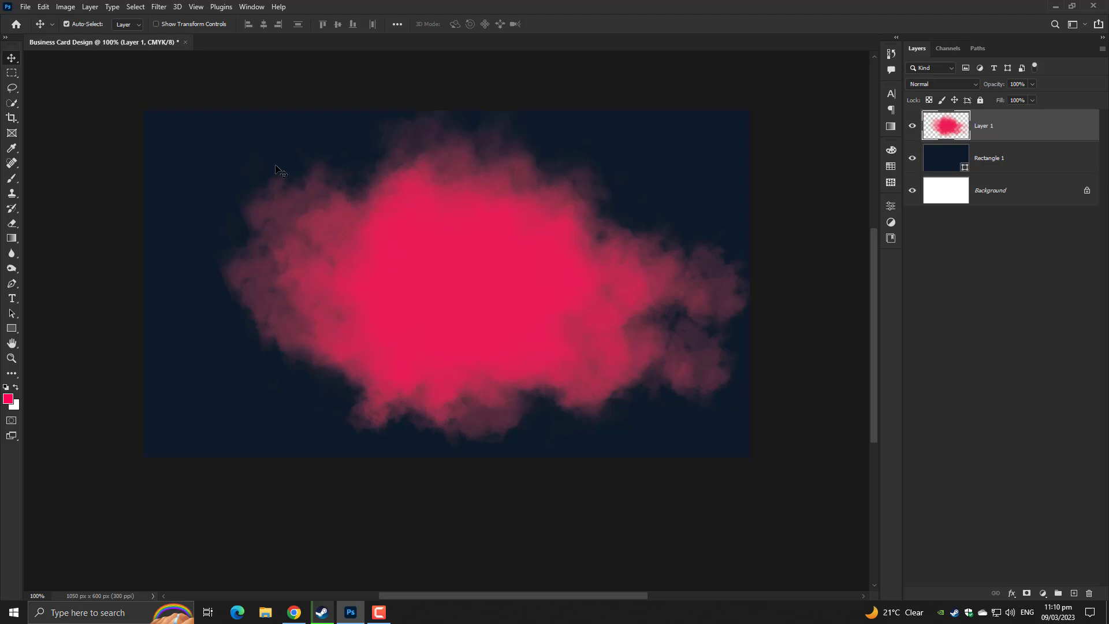
left_click(19, 8)
Embed the silhouette photo, clip it to the pink smoke, then scale it up and move it upward
left_click(58, 235)
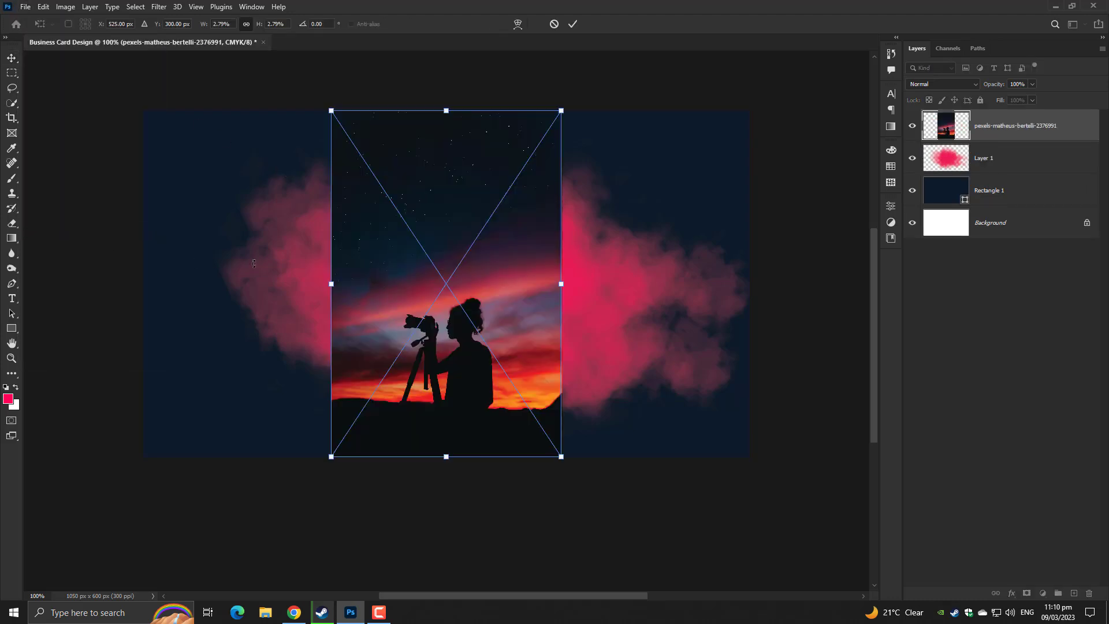
key("Return")
right_click(999, 130)
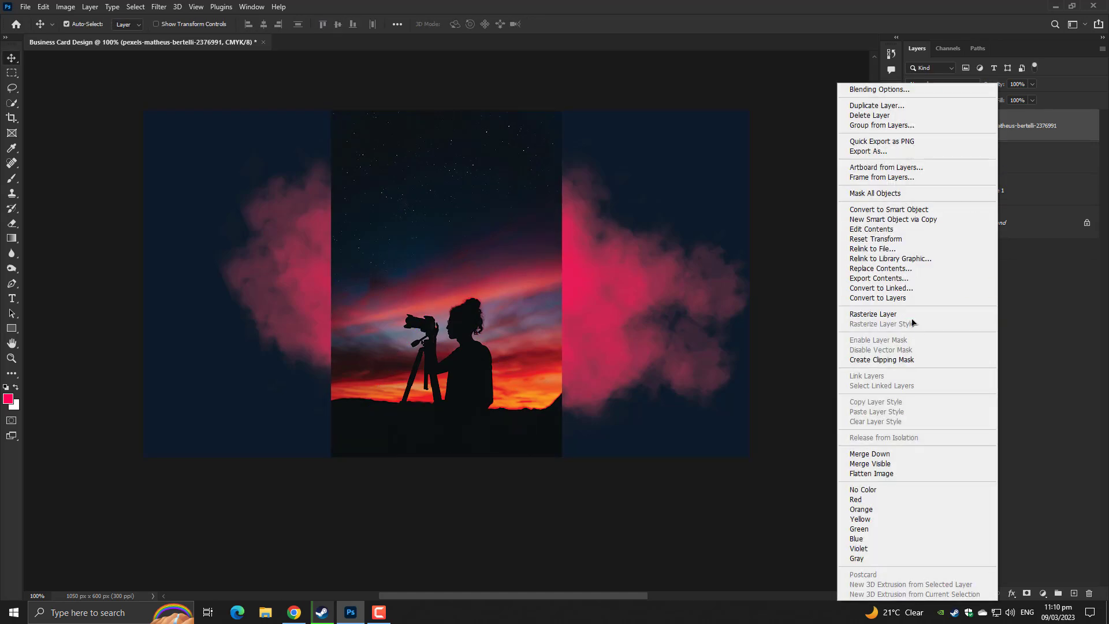
left_click(877, 359)
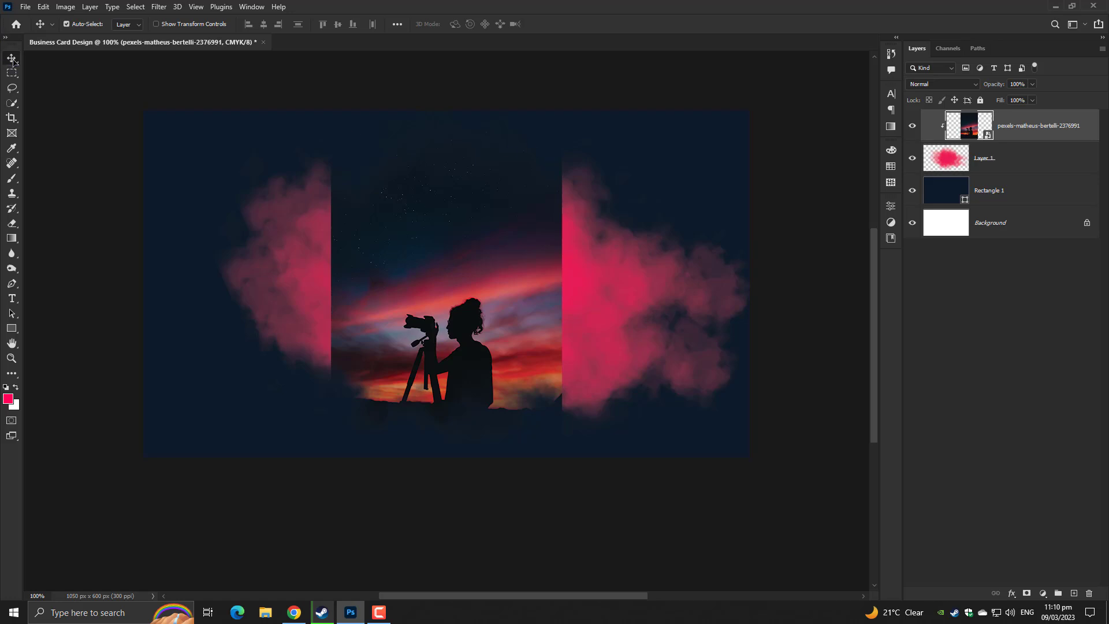
key("ctrl+t")
left_click_drag(562, 283, 766, 317)
left_click_drag(594, 414, 592, 301)
key("Return")
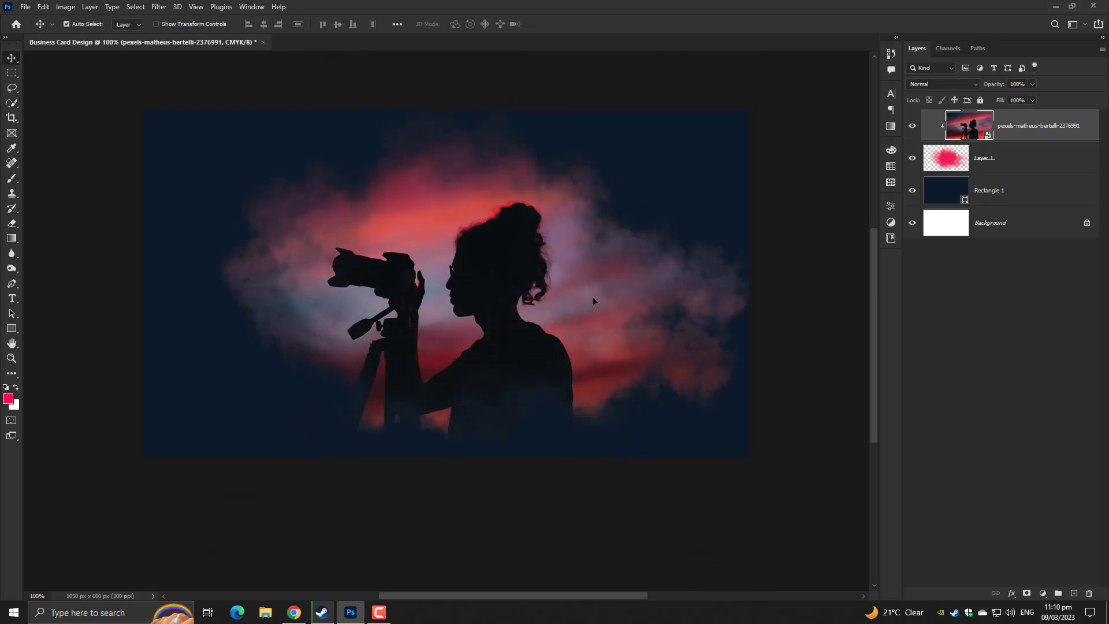
key("ctrl+0")
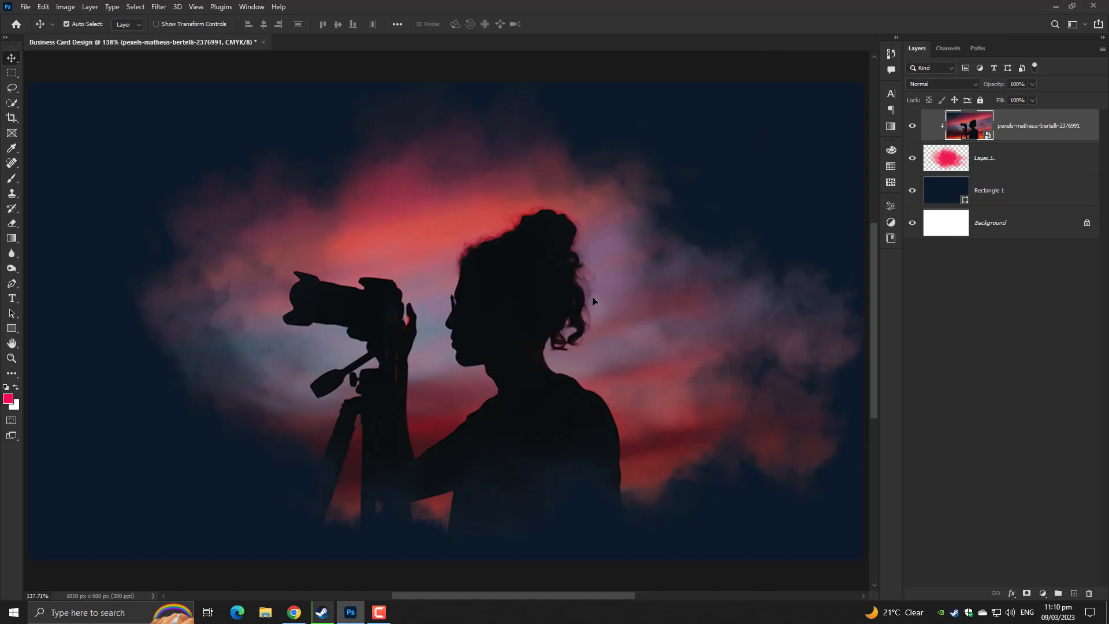
key("ctrl+1")
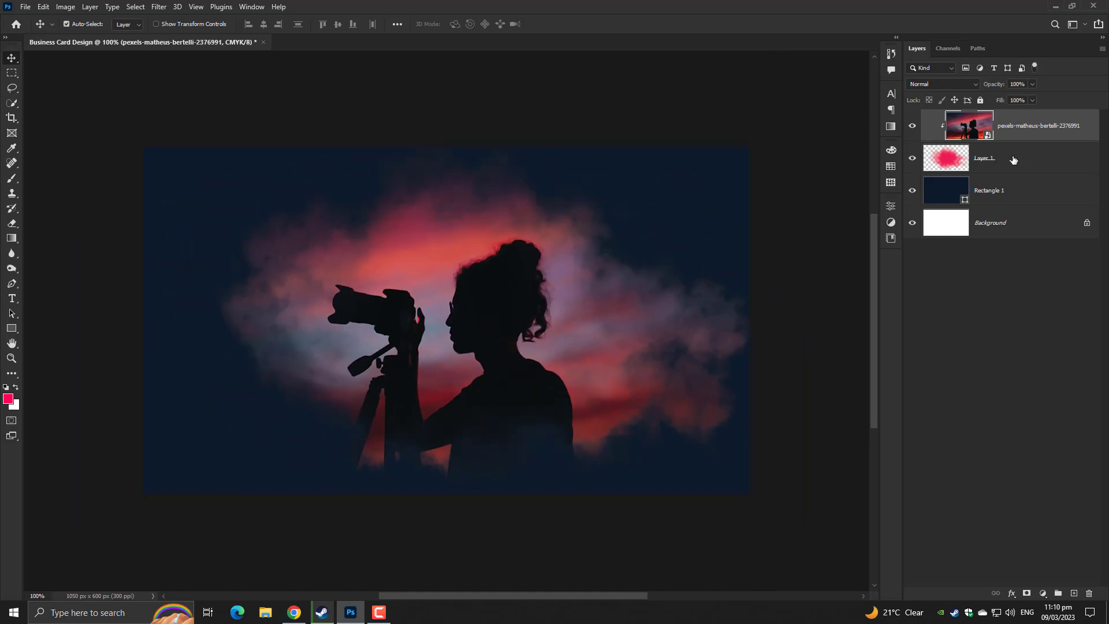
Nudge the pink smoke on Layer 1 slightly left and up
left_click(1013, 160)
key("ctrl+t")
left_click_drag(549, 311, 535, 305)
key("Return")
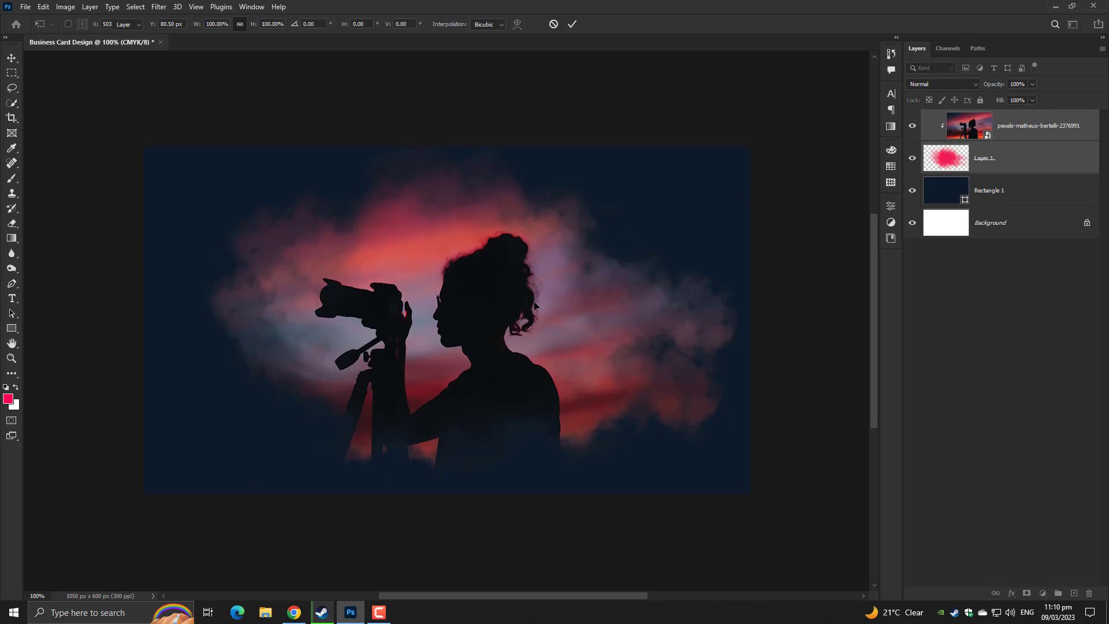
key("ctrl+0")
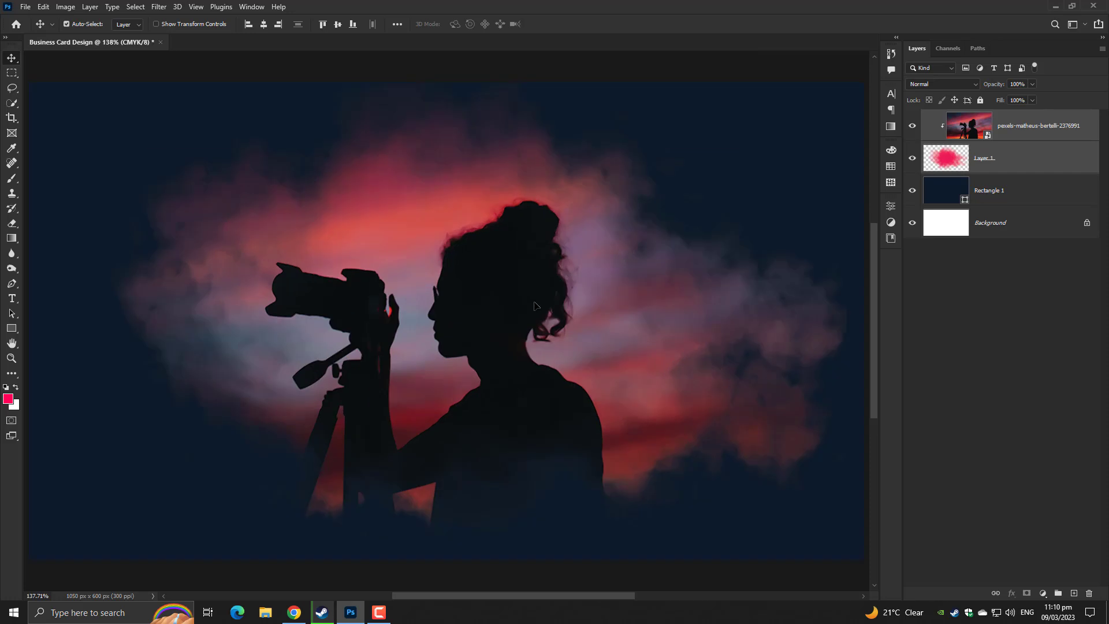
Add Layer 2 above Rectangle 1 and paint pink smoke over the lower left
left_click(1012, 149)
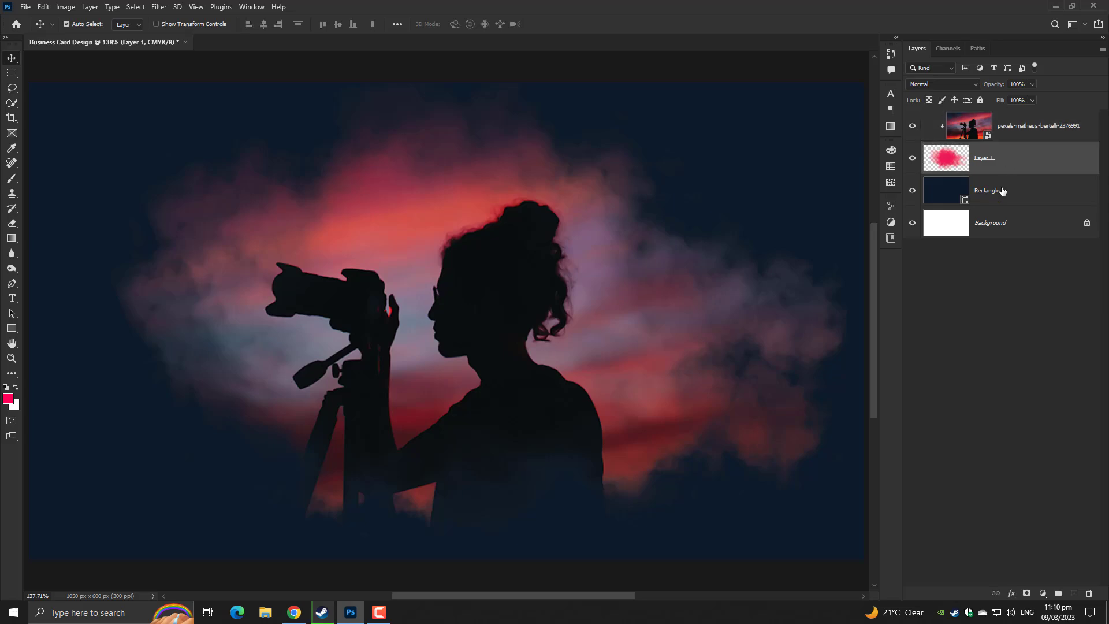
left_click(1008, 193)
left_click(1074, 593)
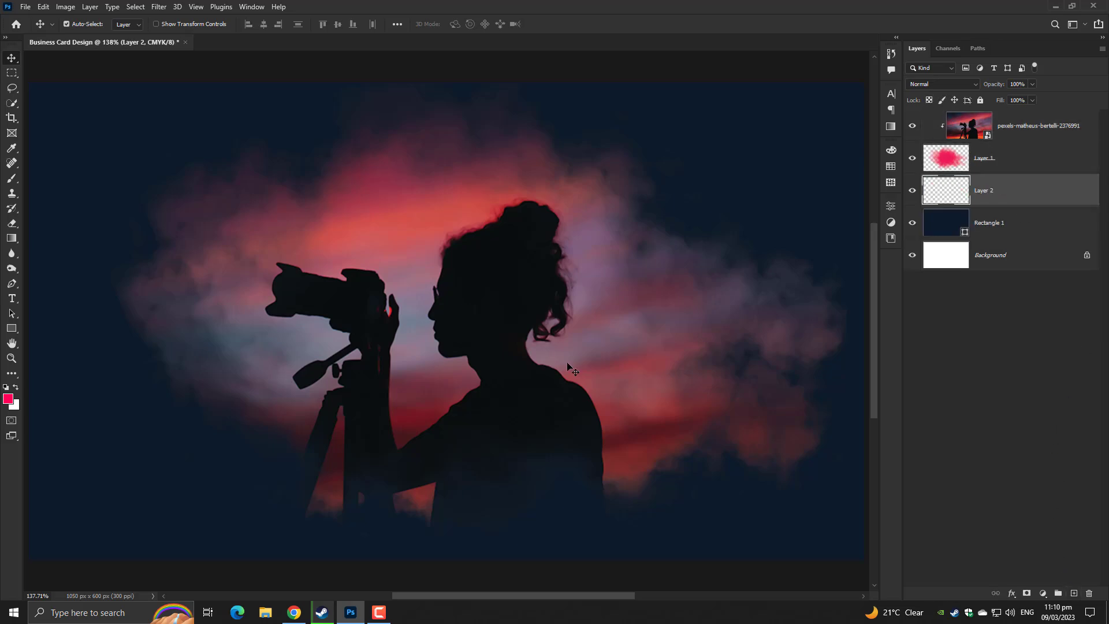
left_click(12, 179)
left_click_drag(419, 289, 514, 390)
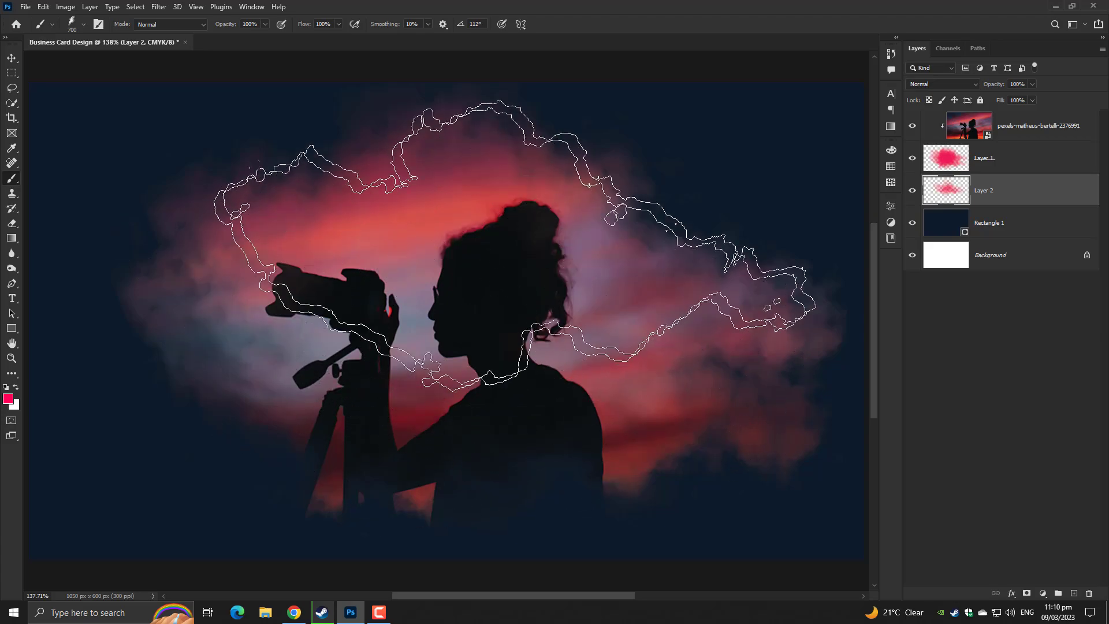
mouse_move(514, 246)
left_mouse_down()
mouse_move(532, 309)
mouse_move(384, 396)
mouse_move(384, 384)
mouse_move(415, 373)
left_mouse_up()
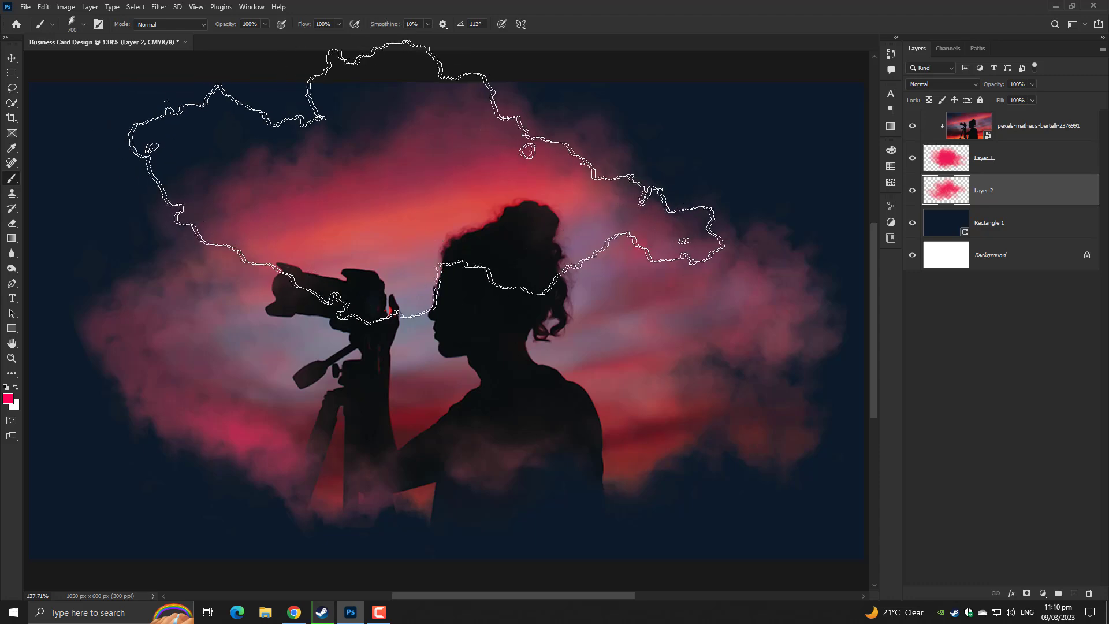
Rotate the smoke brush to 12° and stamp pink smoke around the woman's shoulders and upper right
right_click(430, 285)
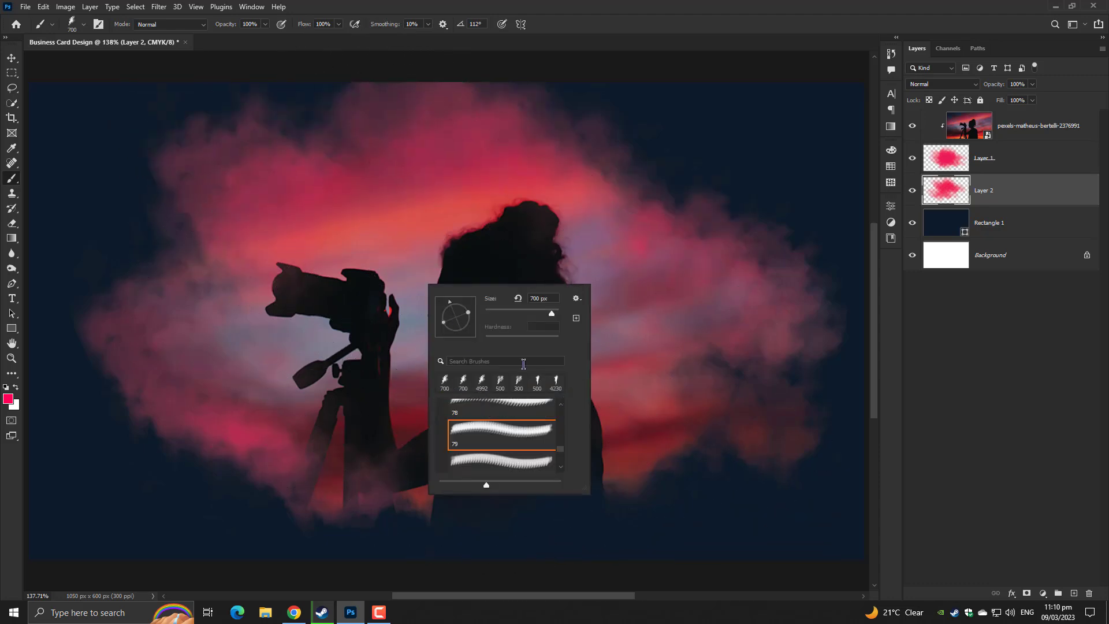
left_click_drag(464, 319, 497, 315)
key("Return")
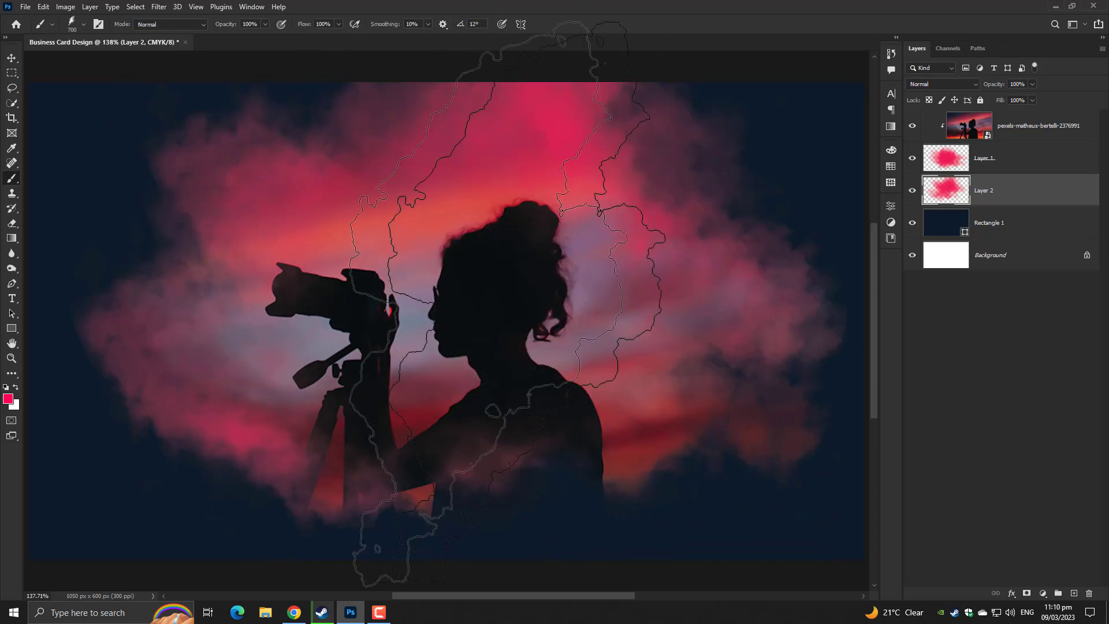
left_click(574, 349)
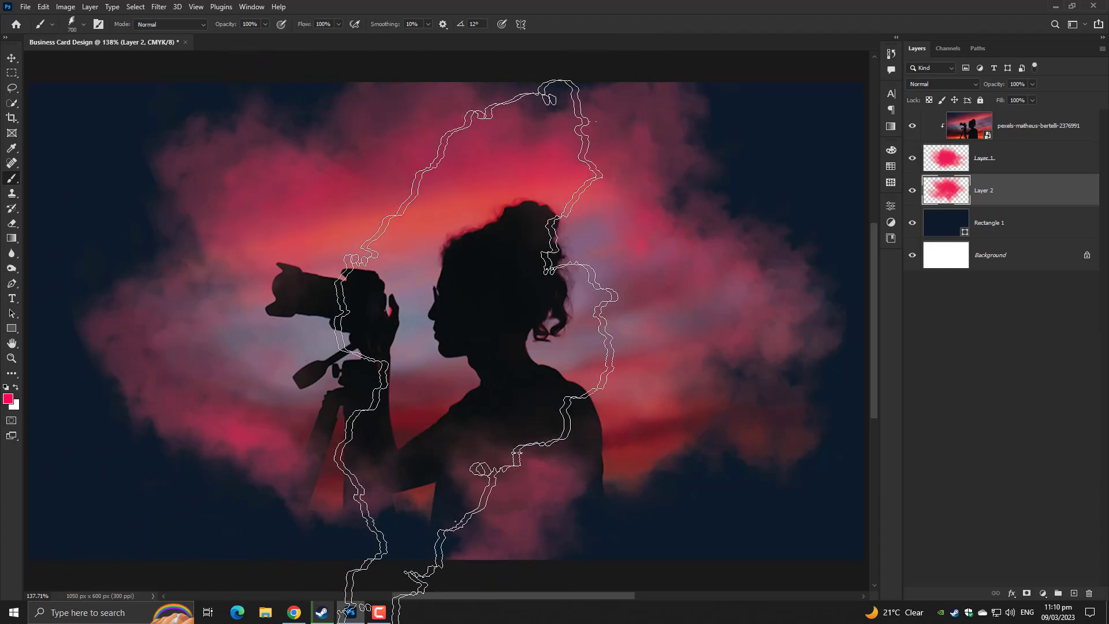
left_click(546, 442)
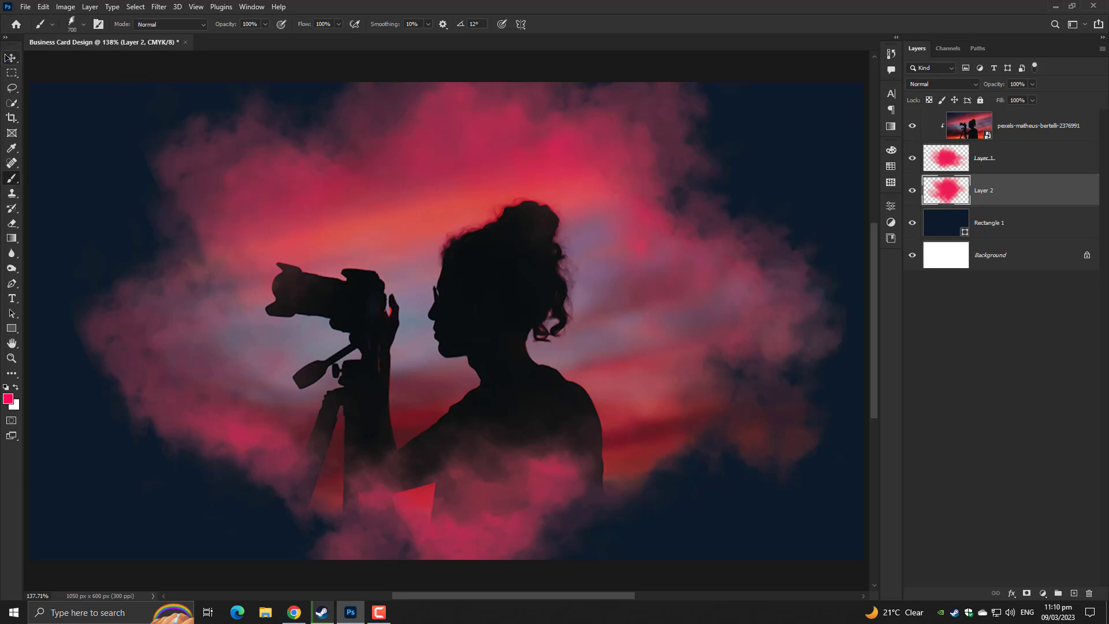
left_click(11, 57)
key("ctrl")
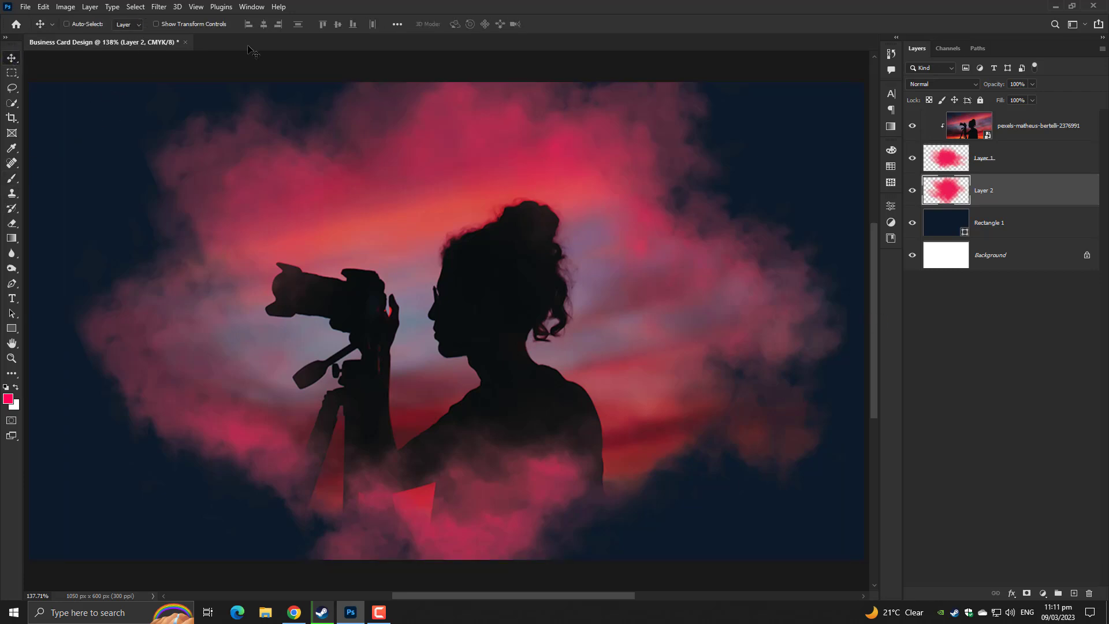
Scale the silhouette photo up to 8.05% and shift it slightly up and left
left_click(1057, 139)
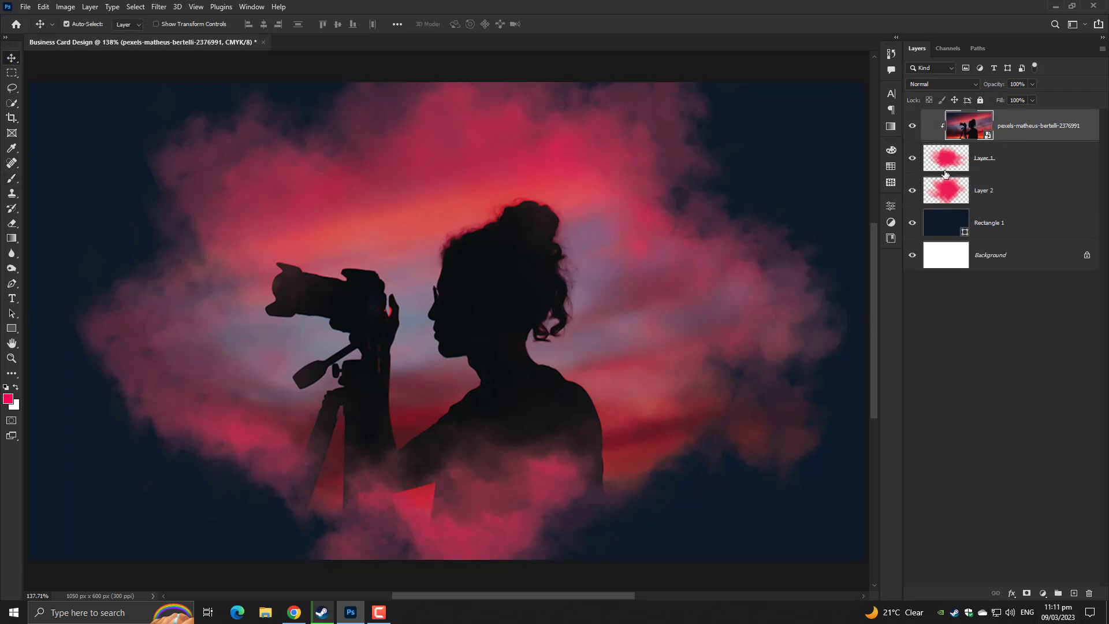
key("ctrl+t")
key("ctrl+minus")
key("ctrl+minus")
key("ctrl+minus")
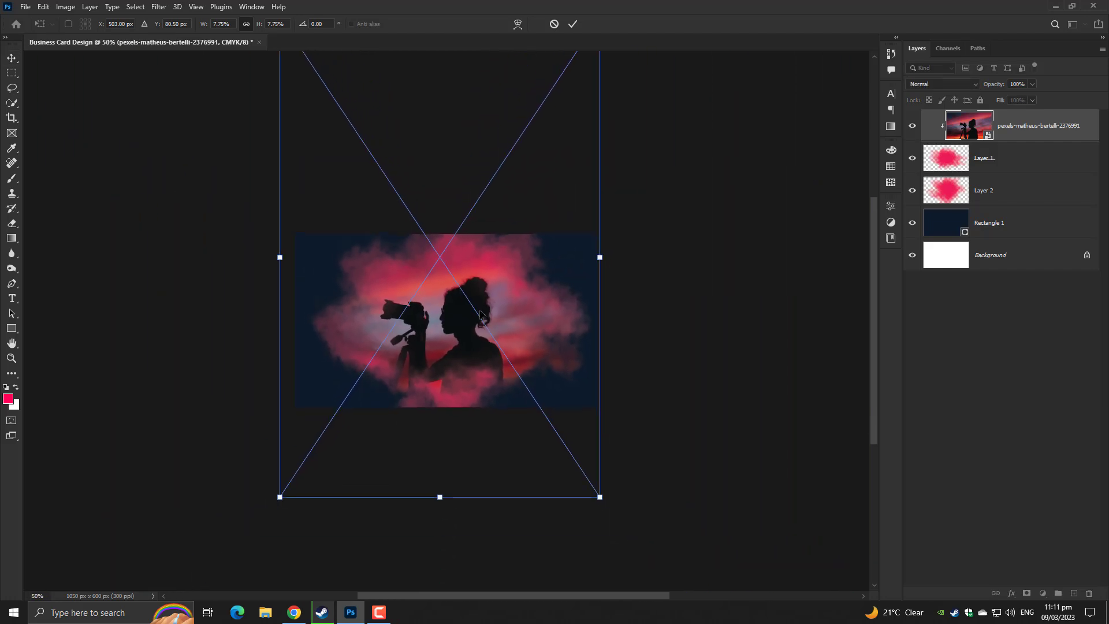
left_click_drag(599, 257, 605, 256)
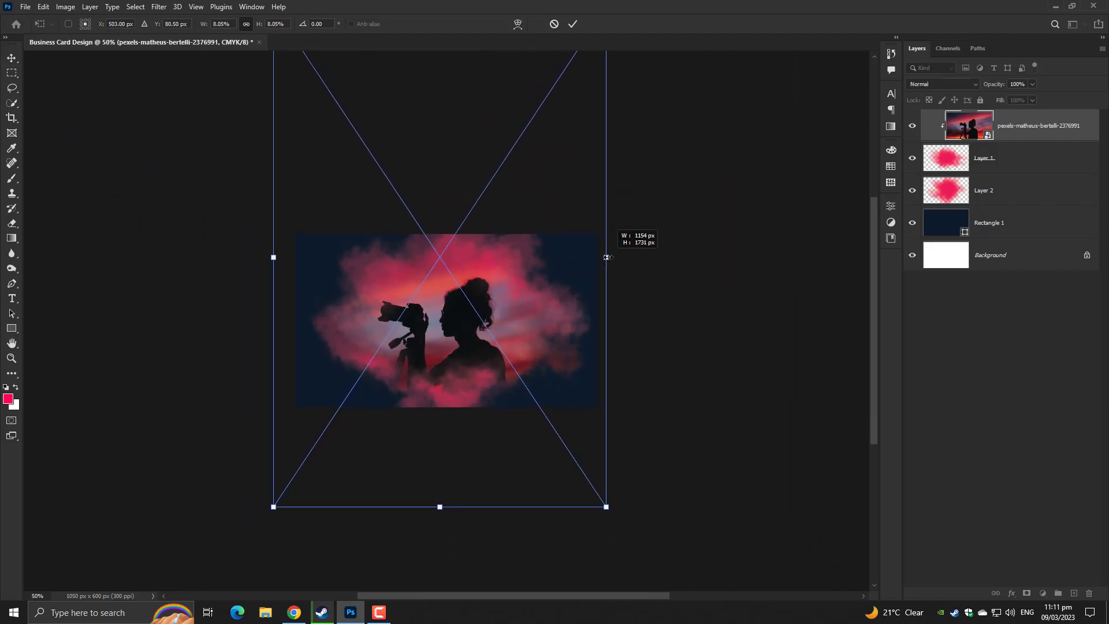
left_click_drag(534, 335, 537, 322)
mouse_move(537, 327)
left_mouse_down()
mouse_move(524, 314)
mouse_move(524, 330)
left_mouse_up()
key("Return")
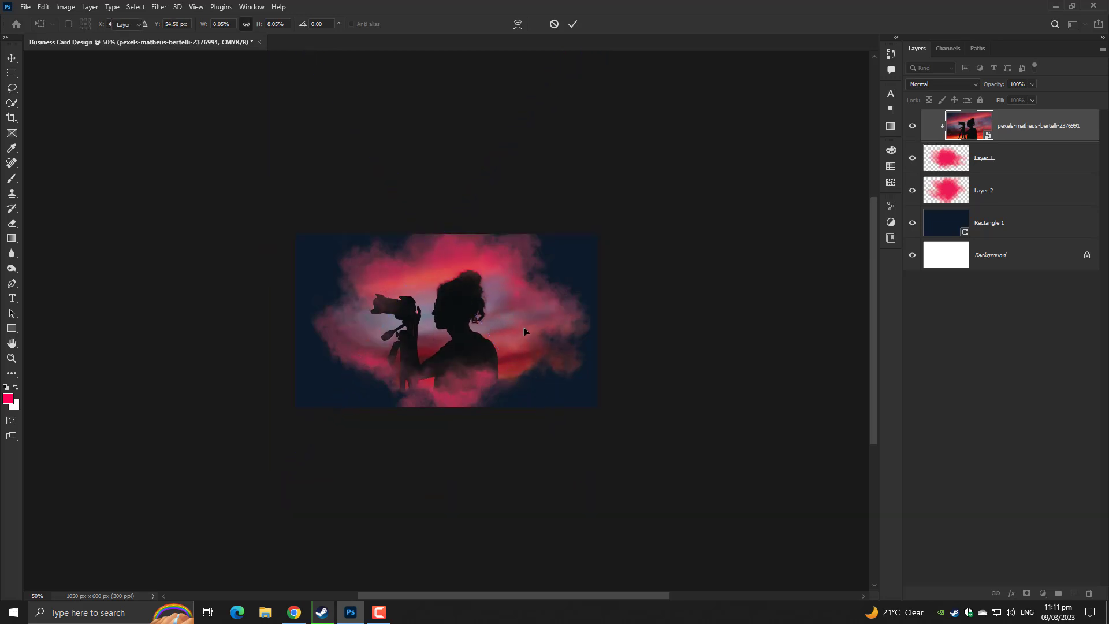
key("ctrl+0")
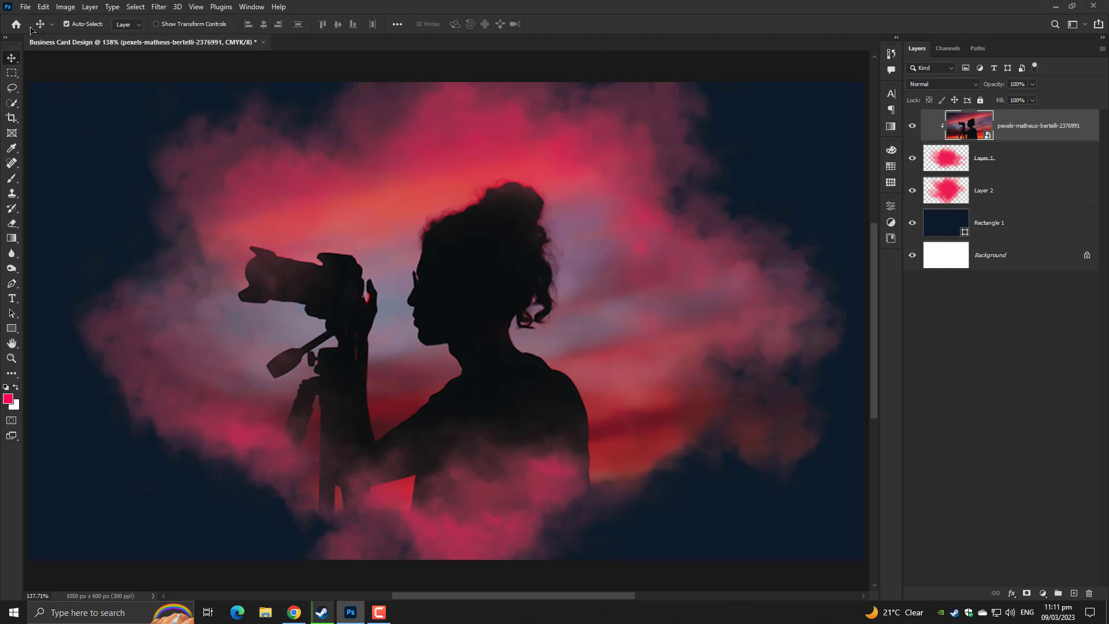
Embed the GRAPHICS FAMILY logo and select its text lines
left_click(24, 8)
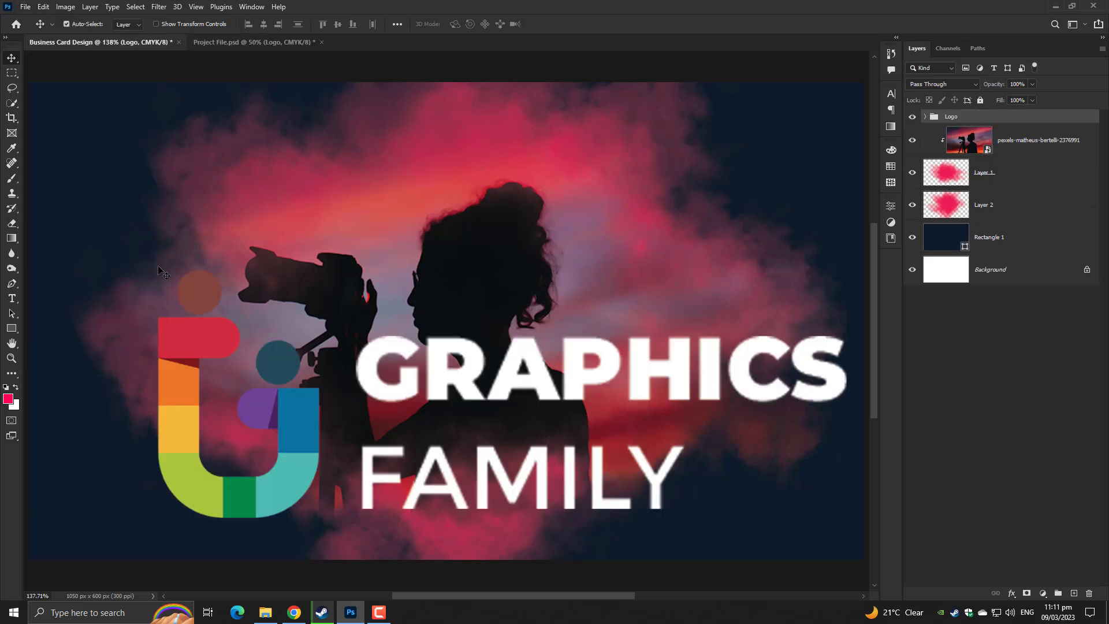
key("ctrl+minus")
key("ctrl+minus")
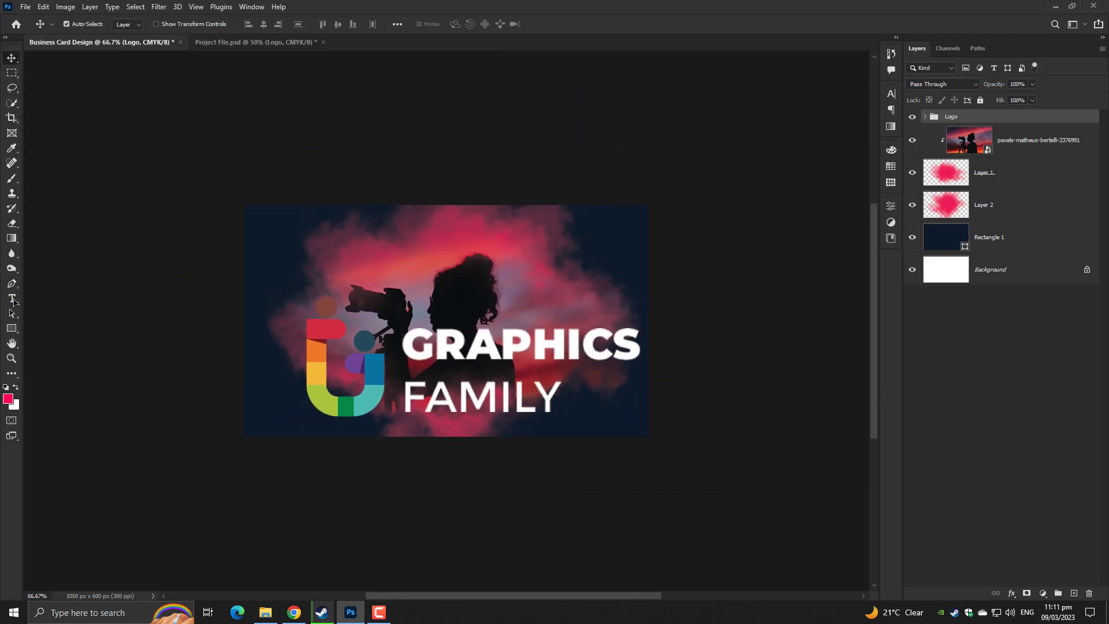
left_click(12, 299)
left_click(491, 352)
key("ctrl+a")
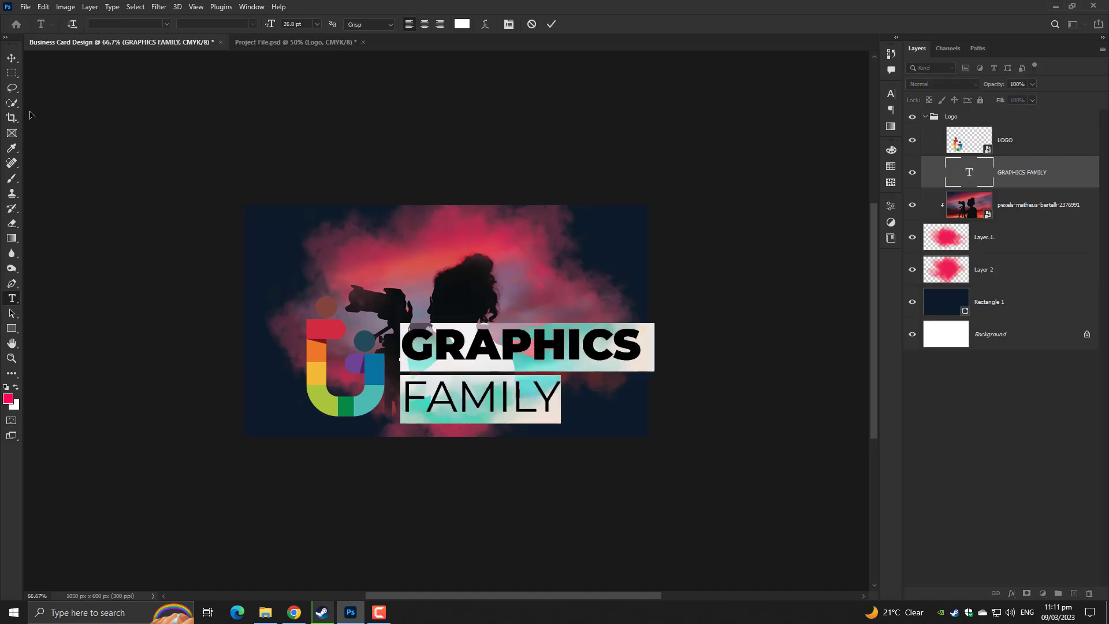
left_click(11, 58)
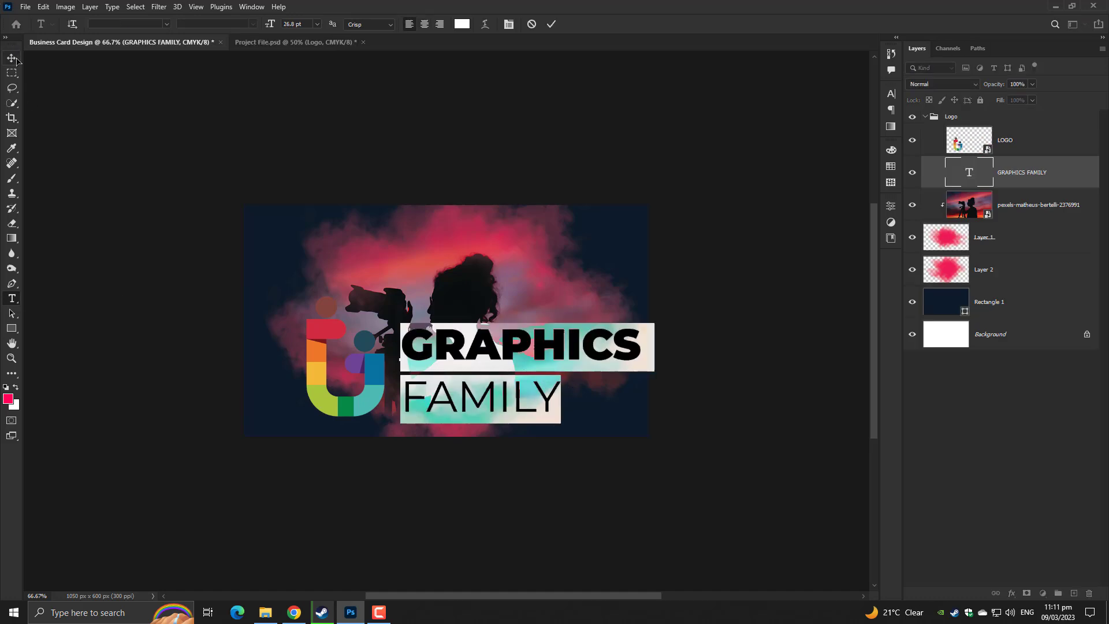
Shrink the Logo group and centre it horizontally on the card
left_click(925, 118)
key("ctrl+t")
left_click_drag(641, 358, 519, 371)
key("ctrl+plus")
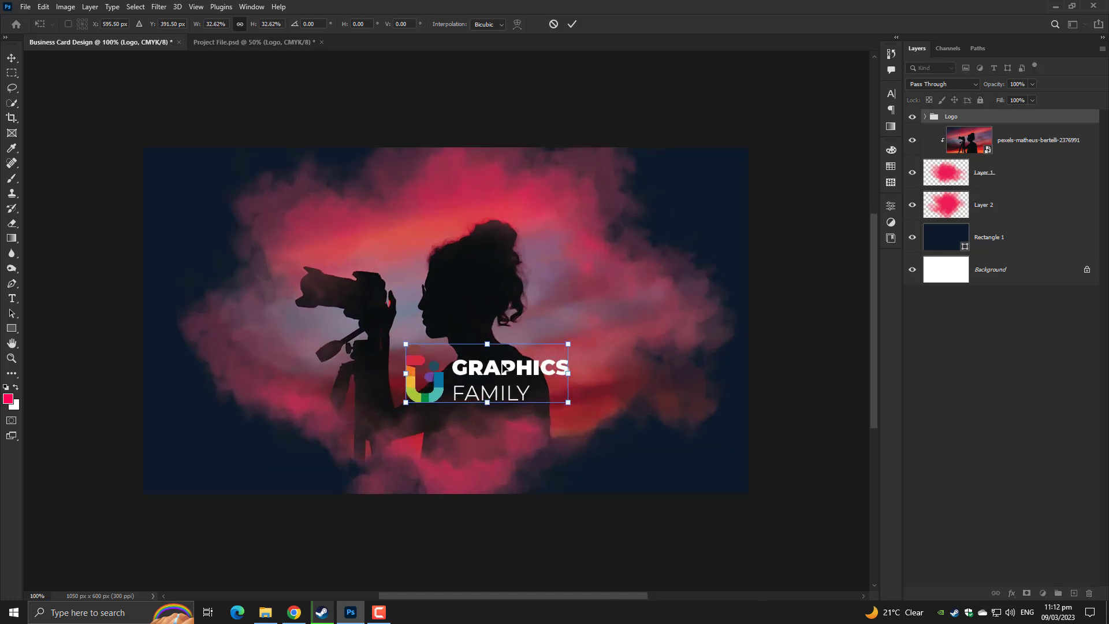
key("Return")
key("ctrl+a")
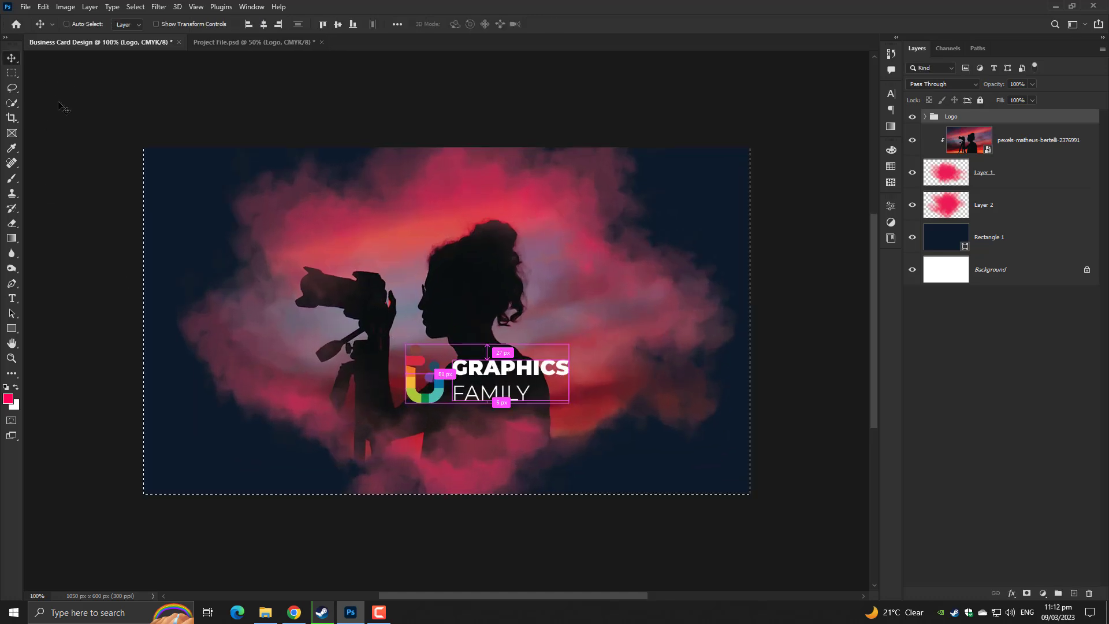
left_click(264, 23)
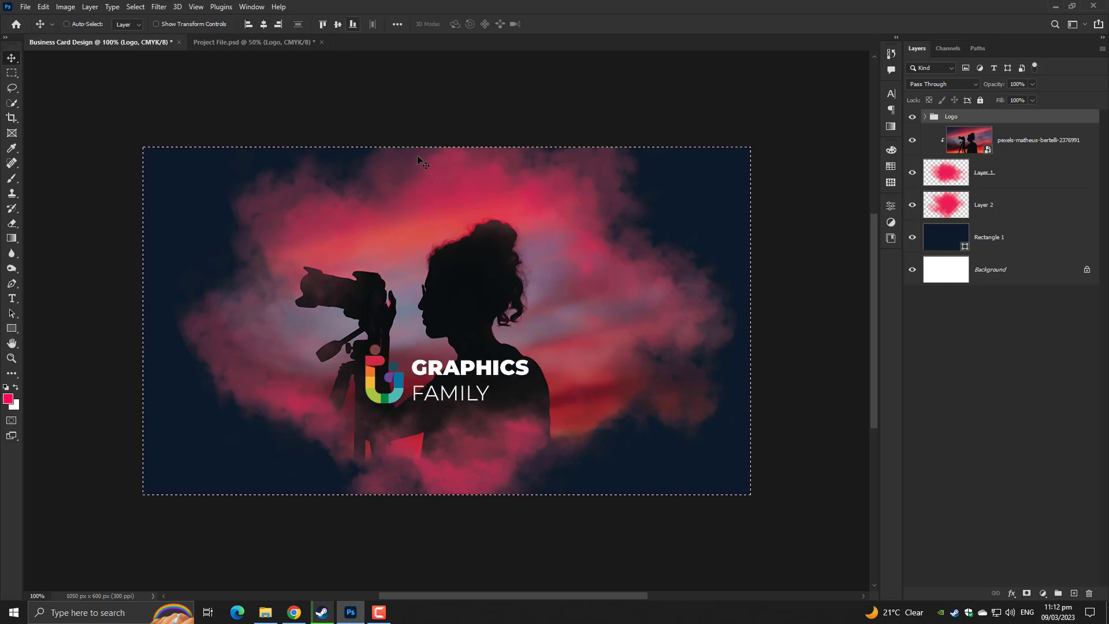
key("ctrl+d")
Move the logo down into the card's lower part and check its edge distances
key("ctrl+t")
left_click_drag(494, 379, 494, 433)
key("Return")
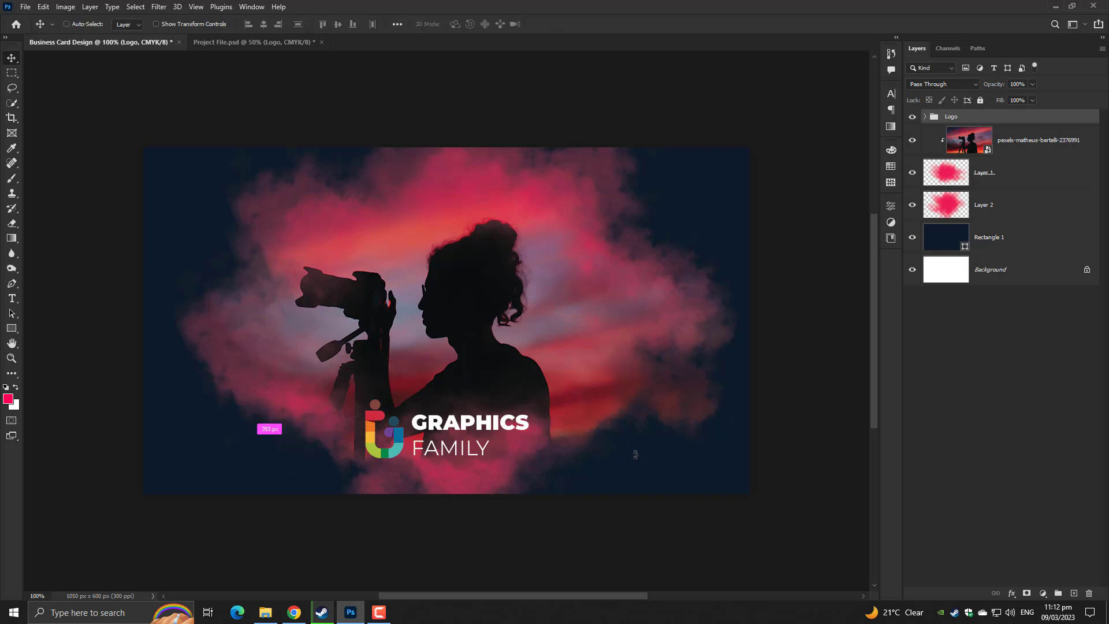
key("ctrl+0")
key("ctrl+minus")
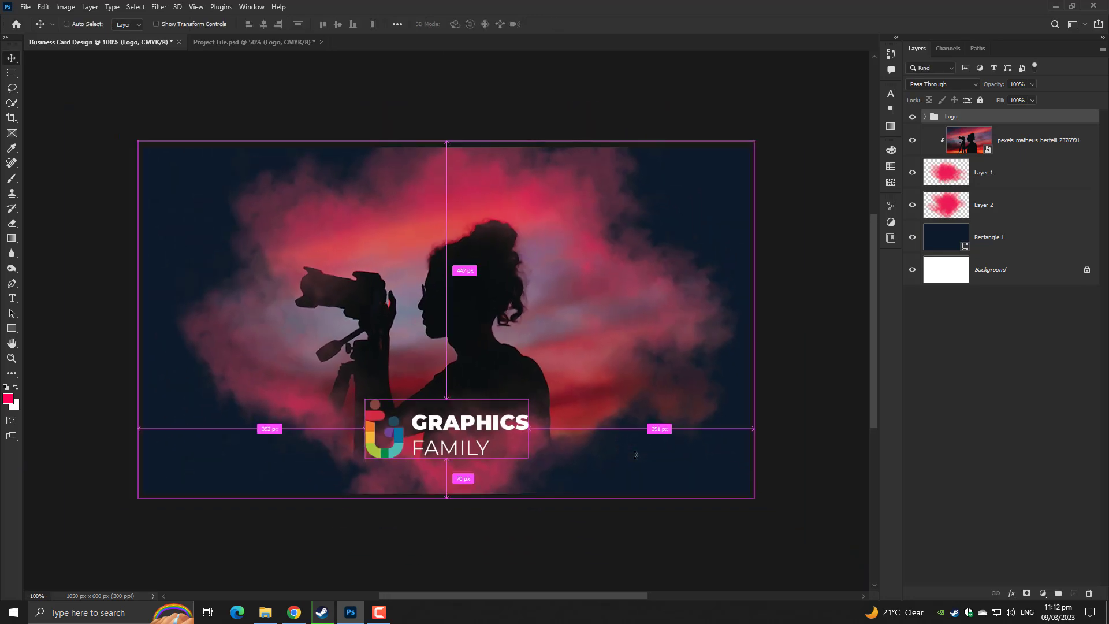
key("ctrl+minus")
key("ctrl+plus")
key("ctrl+plus")
key("ctrl+minus")
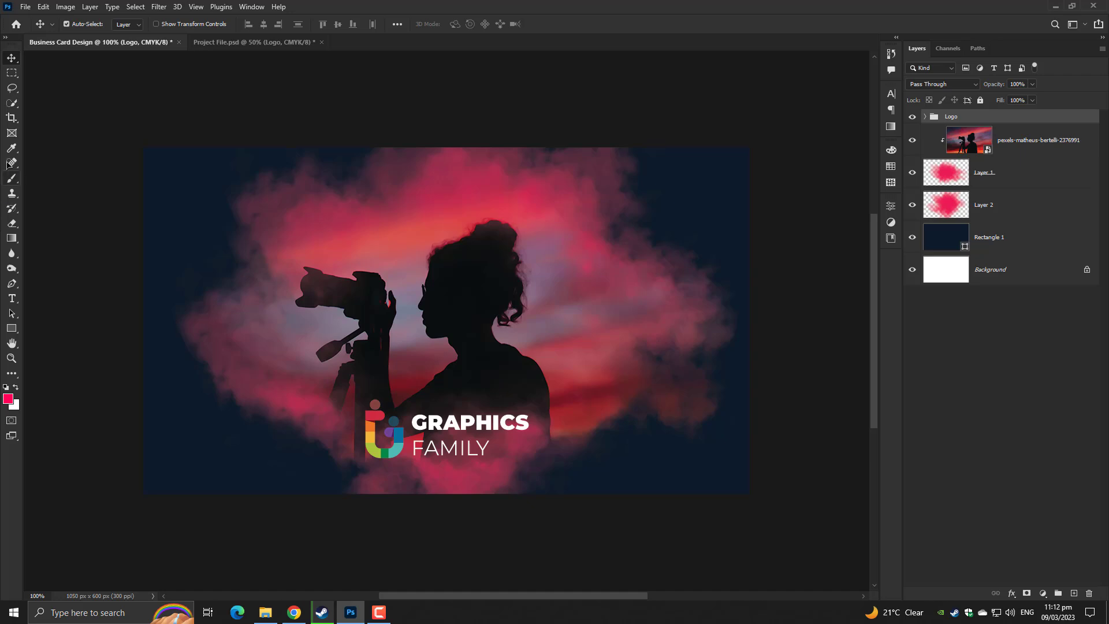
left_click(11, 178)
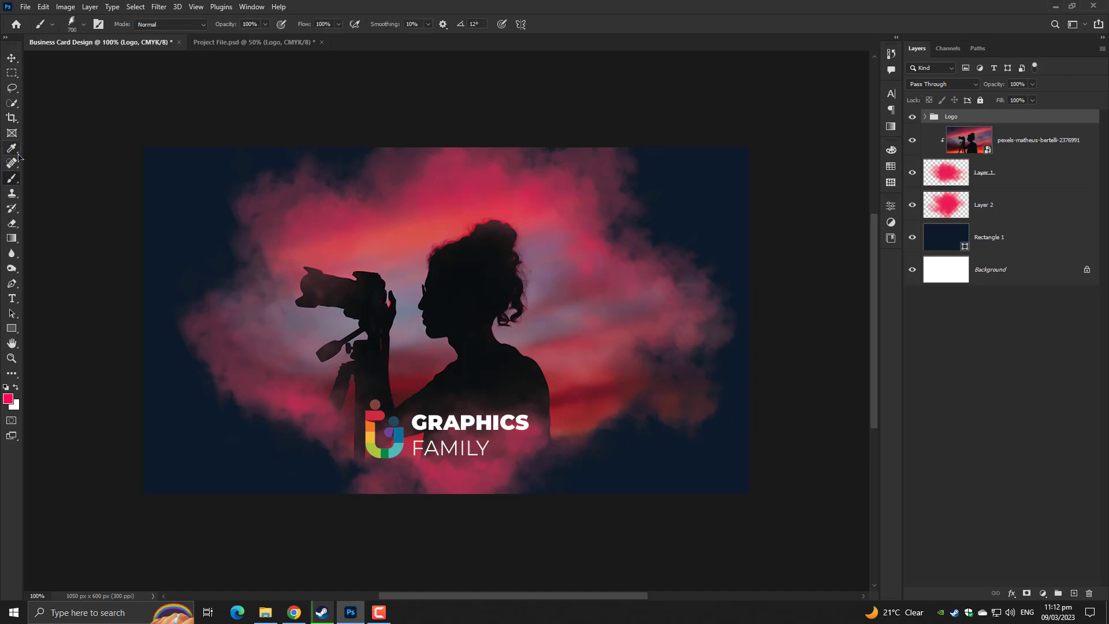
Draw Rectangle 2, a 1068 × 620 px shape covering the entire card
left_click_drag(14, 185, 57, 178)
left_click(12, 58)
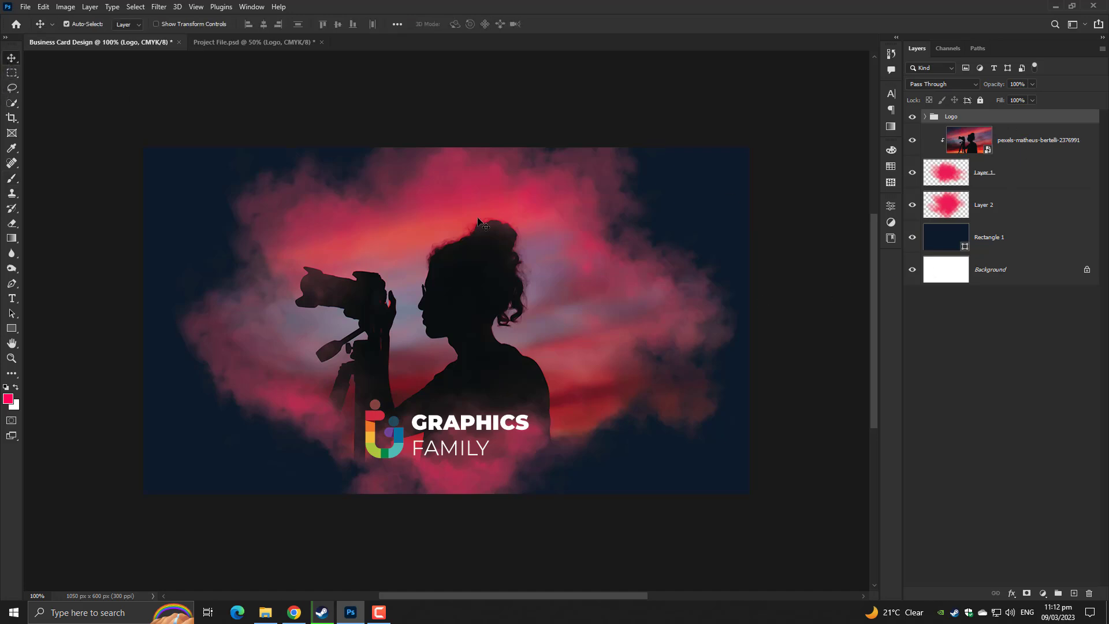
left_click(1013, 151)
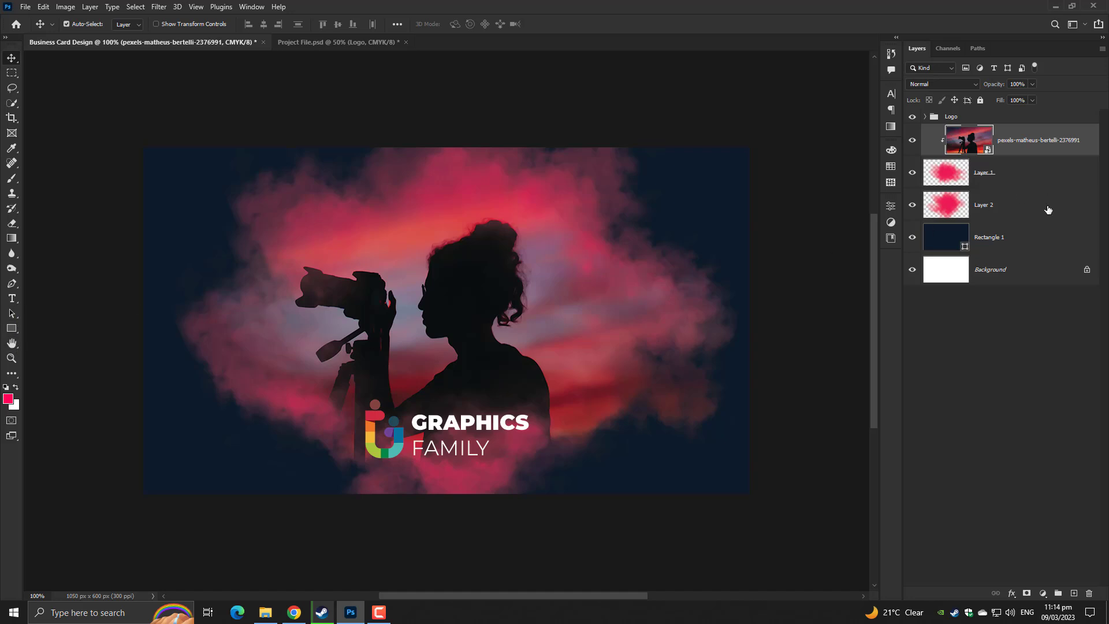
left_click(1014, 323)
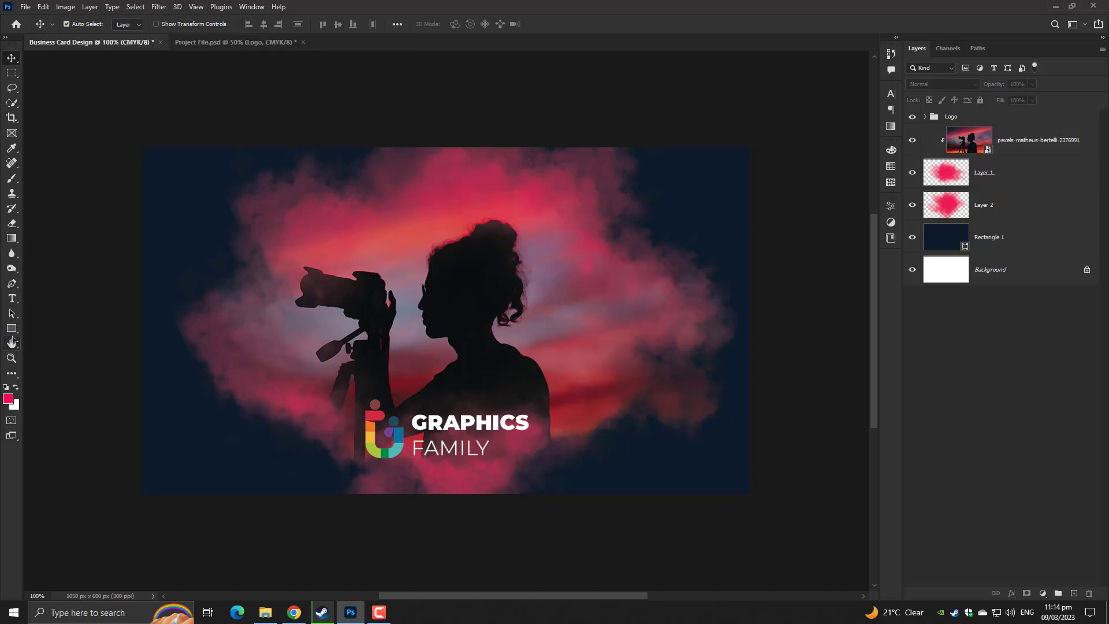
left_click_drag(12, 329, 40, 331)
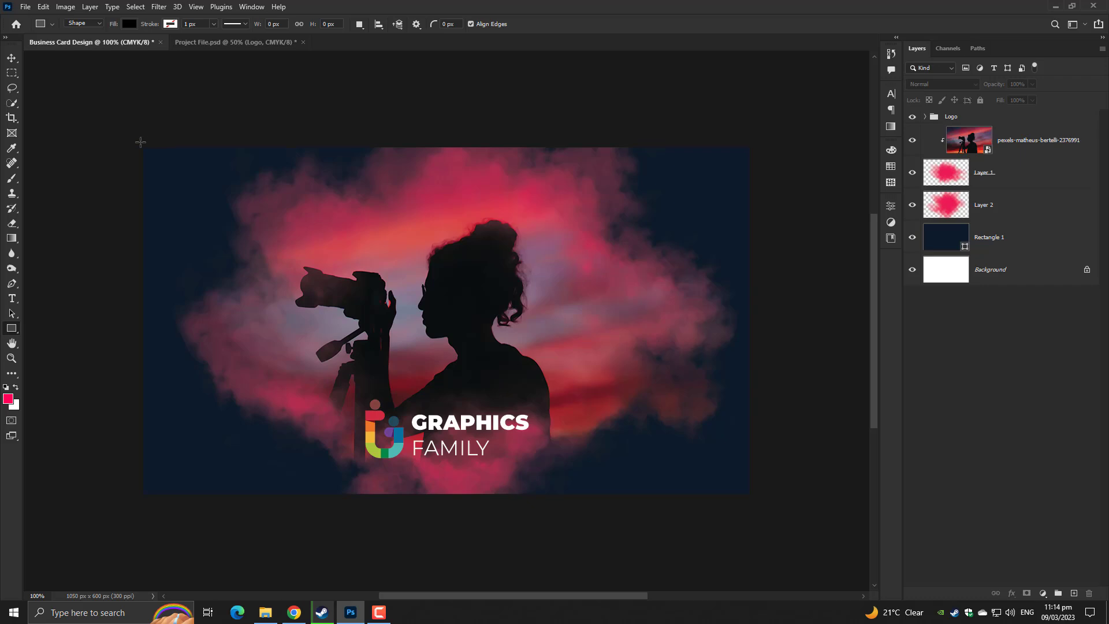
left_click_drag(141, 142, 756, 499)
Give Rectangle 2 a pink-magenta Reds gradient at 30° and move it below the Logo group
left_click(129, 24)
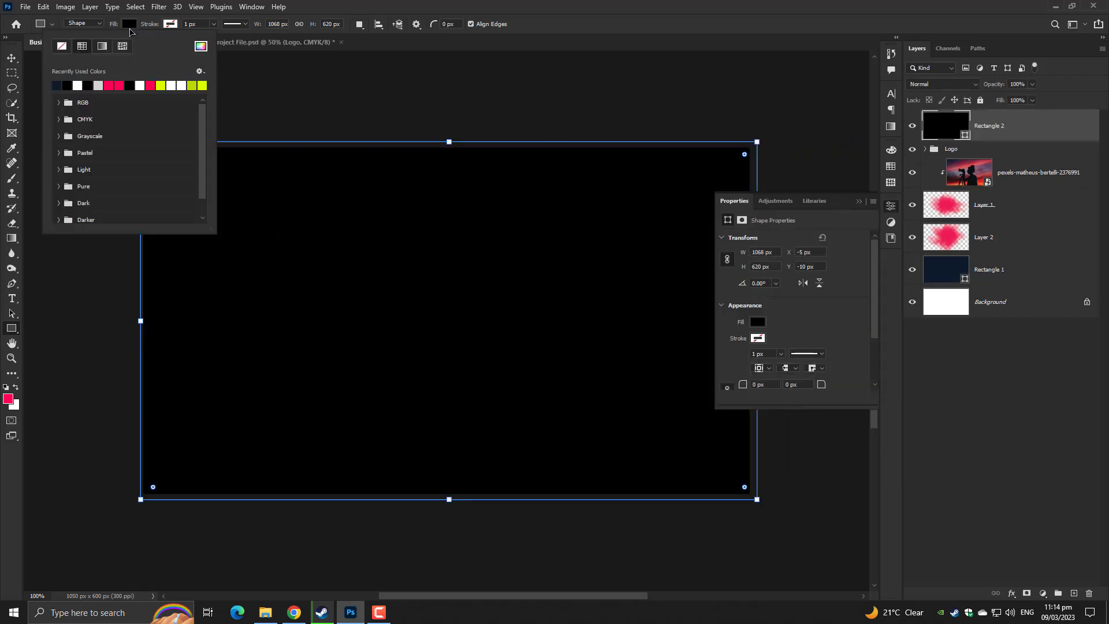
left_click(102, 47)
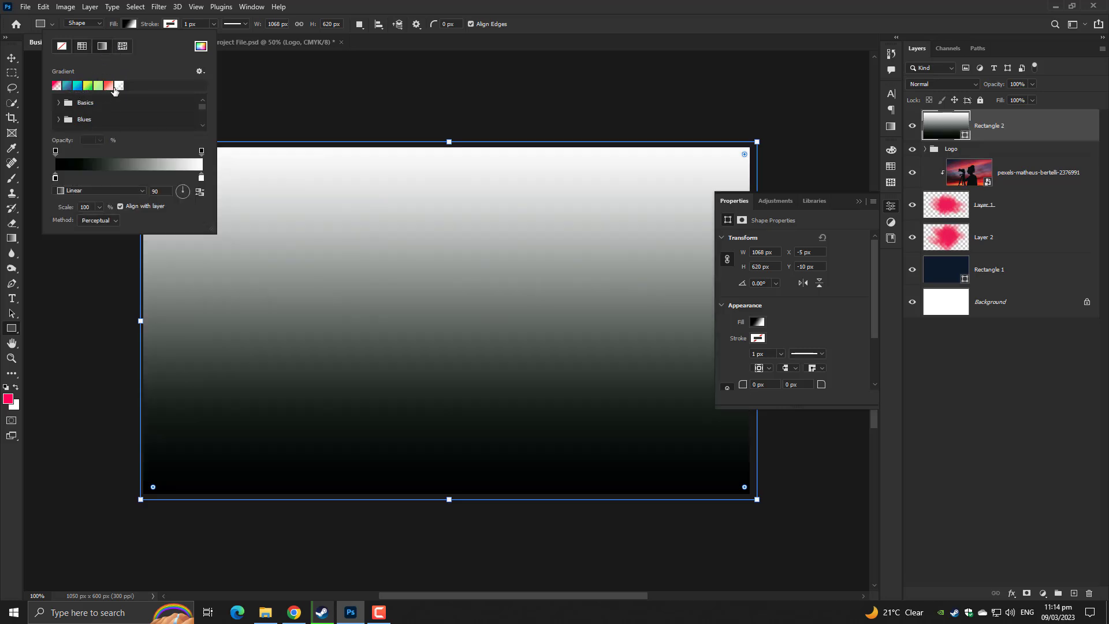
scroll(59, 123, "down", 3)
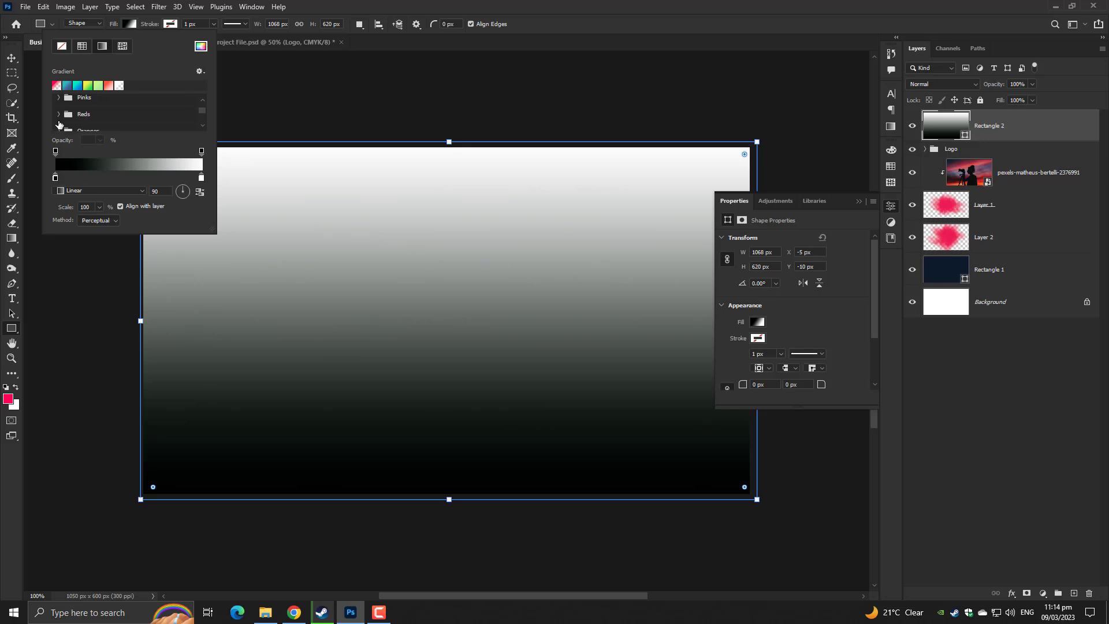
left_click(58, 119)
scroll(86, 124, "down", 1)
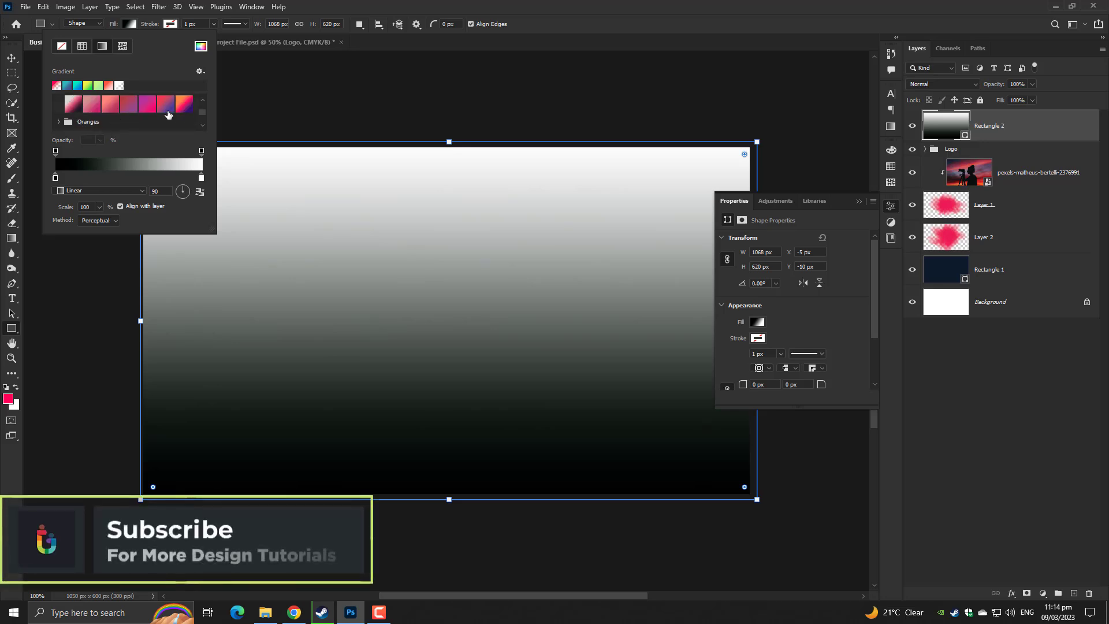
left_click(147, 104)
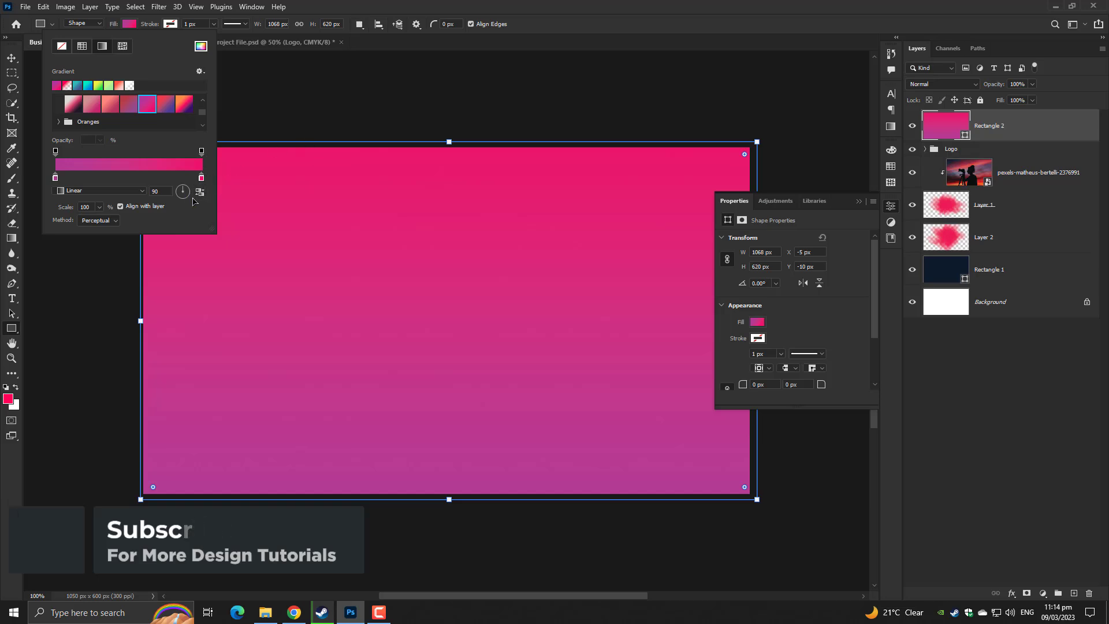
left_click_drag(184, 189, 228, 166)
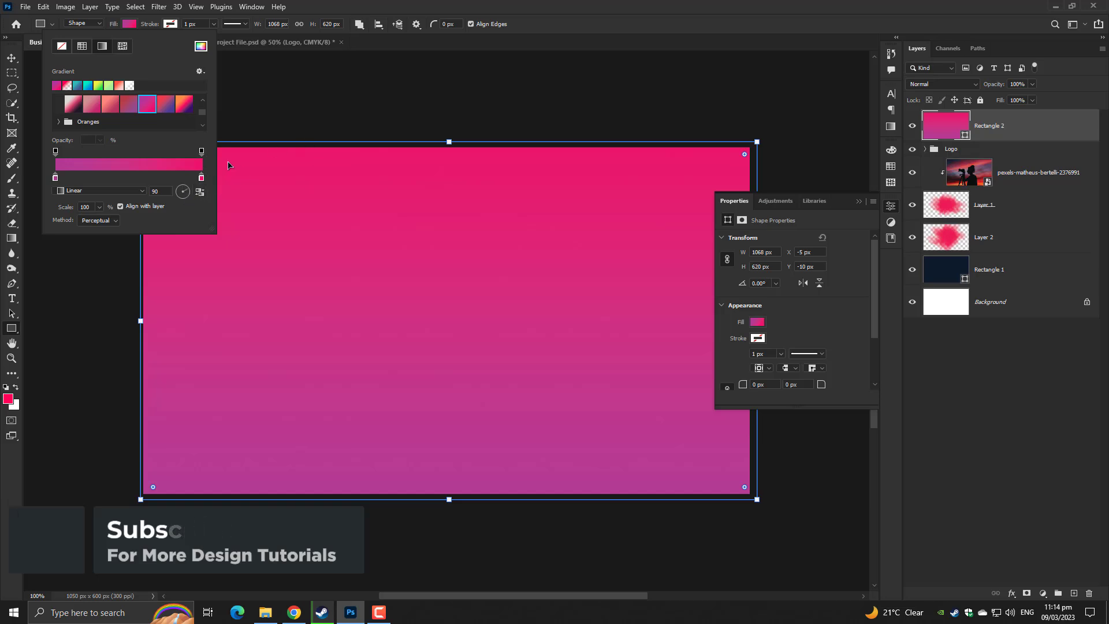
left_click(875, 3)
left_click_drag(988, 126, 998, 158)
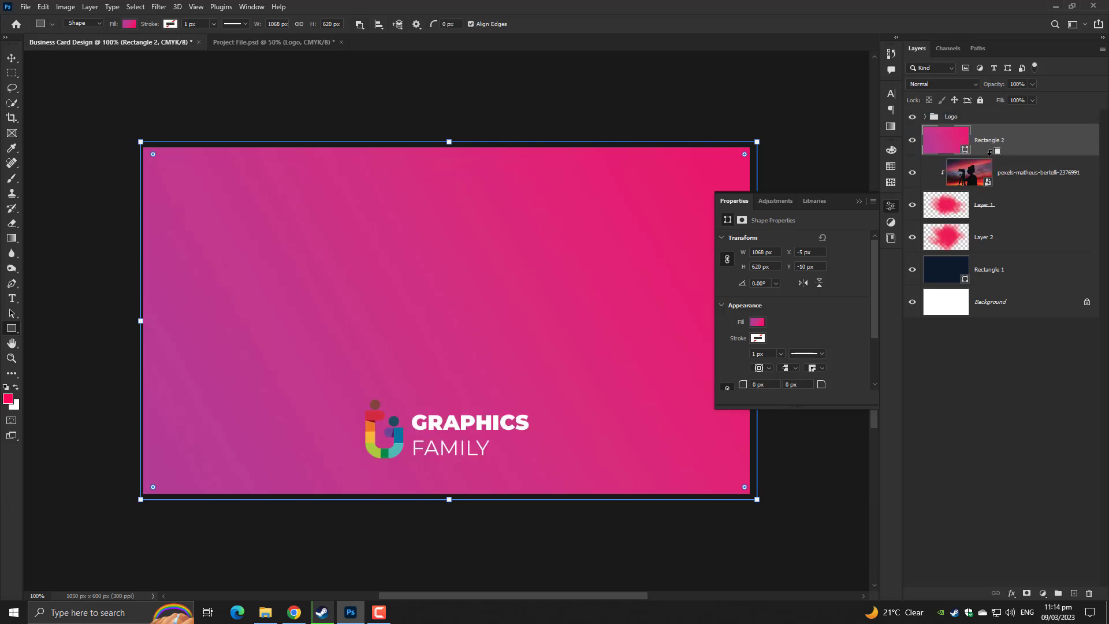
Clip Rectangle 2 to the layers below and try Soft Light blending at lower opacity
left_click(989, 152, "alt")
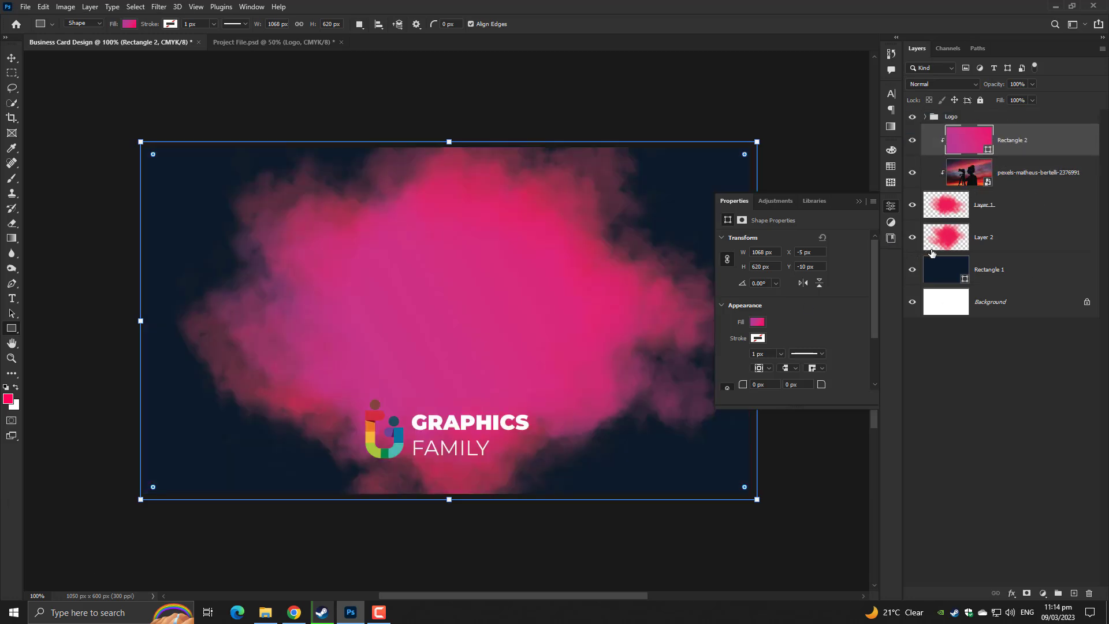
left_click(857, 202)
left_click(943, 87)
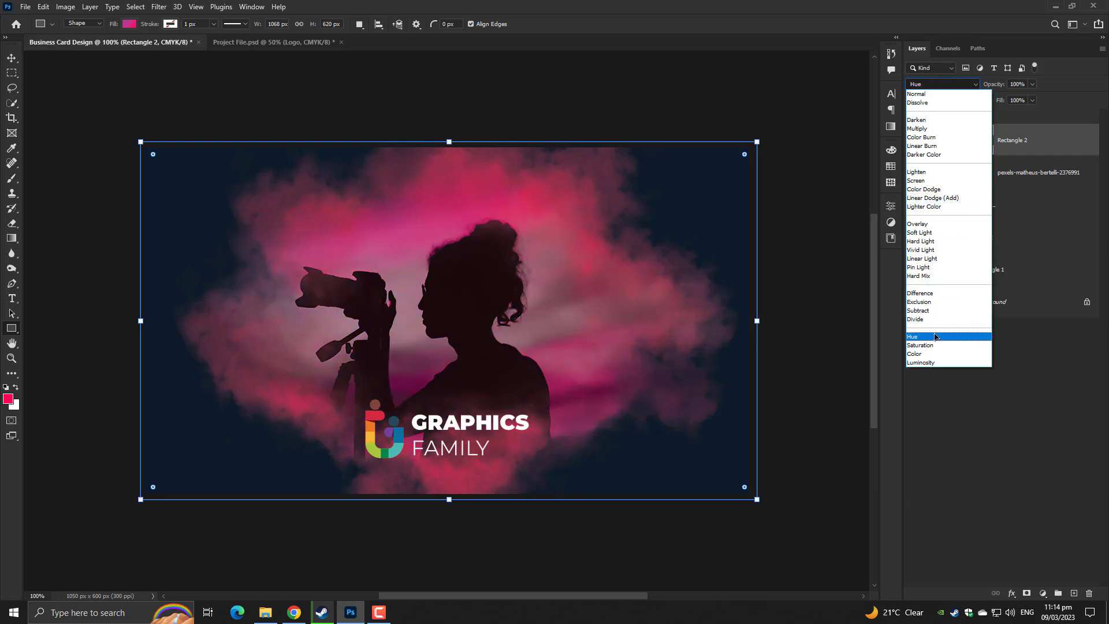
left_click(918, 232)
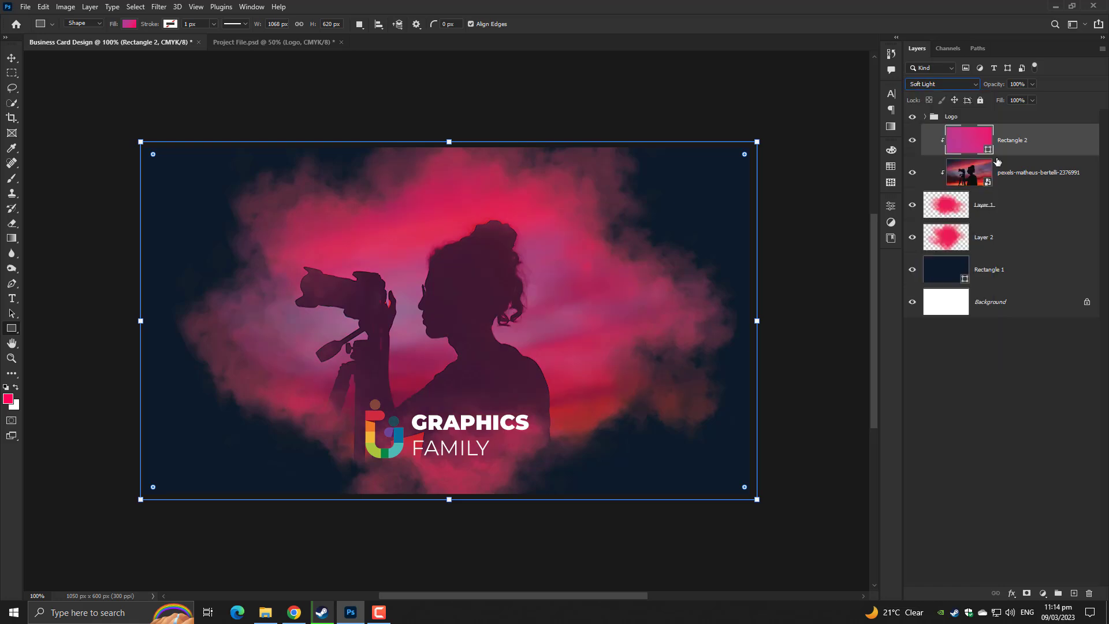
left_click(1032, 85)
mouse_move(1002, 101)
left_mouse_down()
mouse_move(981, 109)
mouse_move(992, 108)
left_mouse_up()
left_click(993, 346)
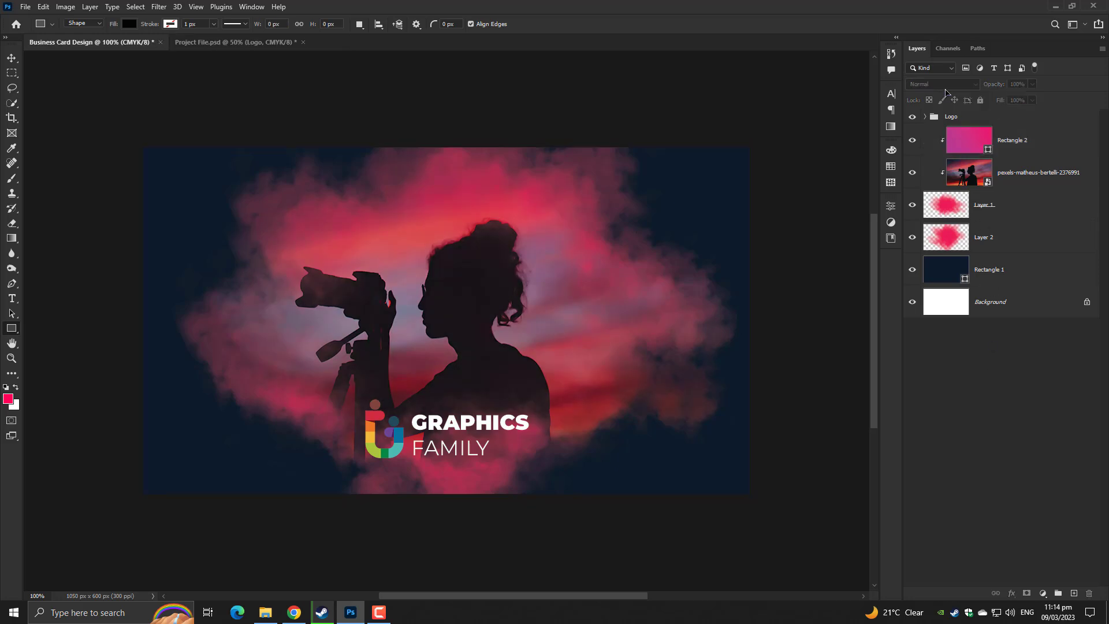
Switch the pink overlay to Lighter Color blending at 10% opacity
left_click(1017, 171)
left_click(1009, 140)
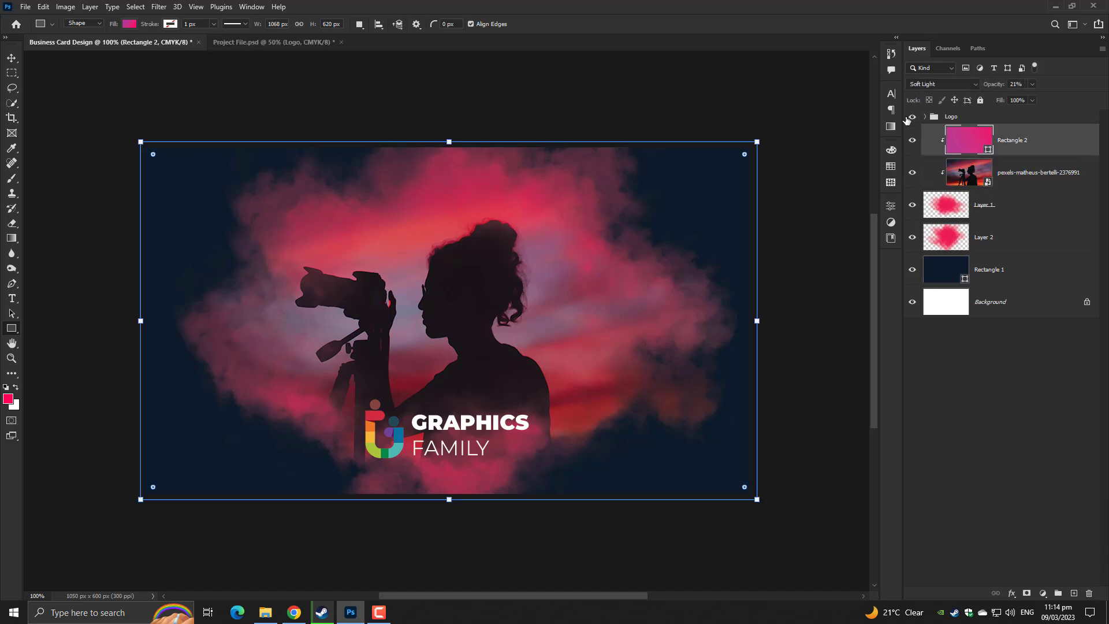
left_click(936, 86)
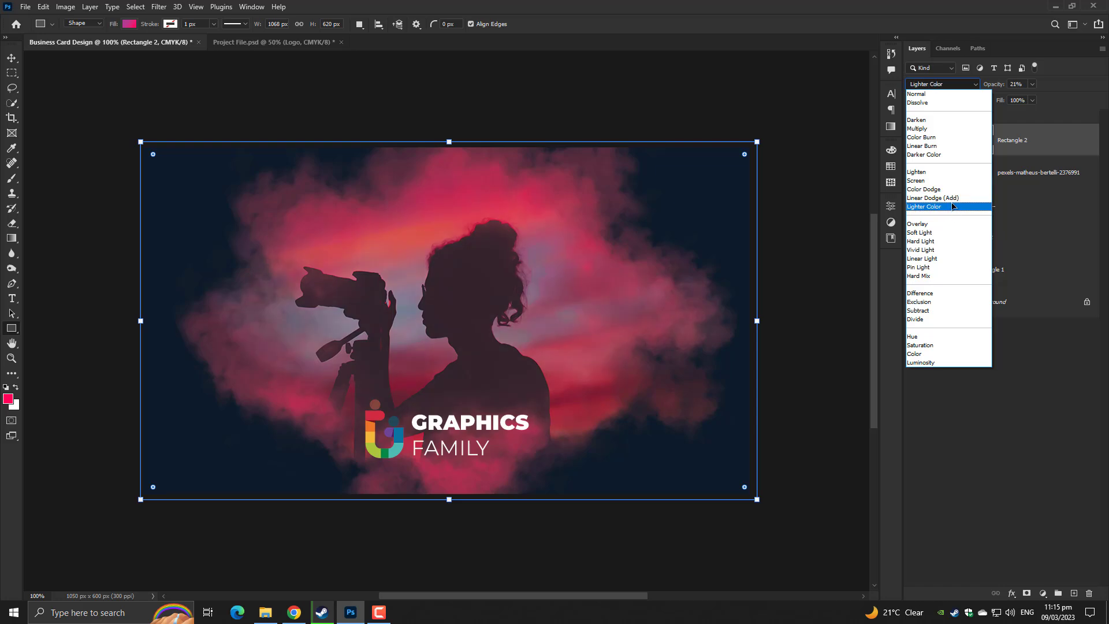
left_click(953, 207)
left_click(1032, 84)
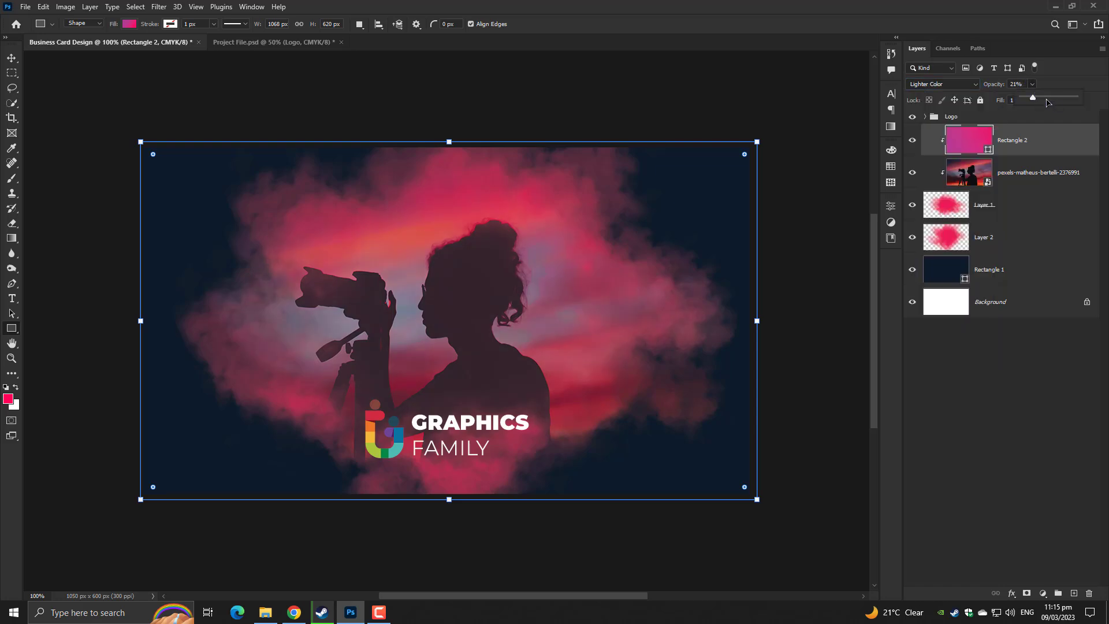
left_click_drag(1033, 98, 1032, 102)
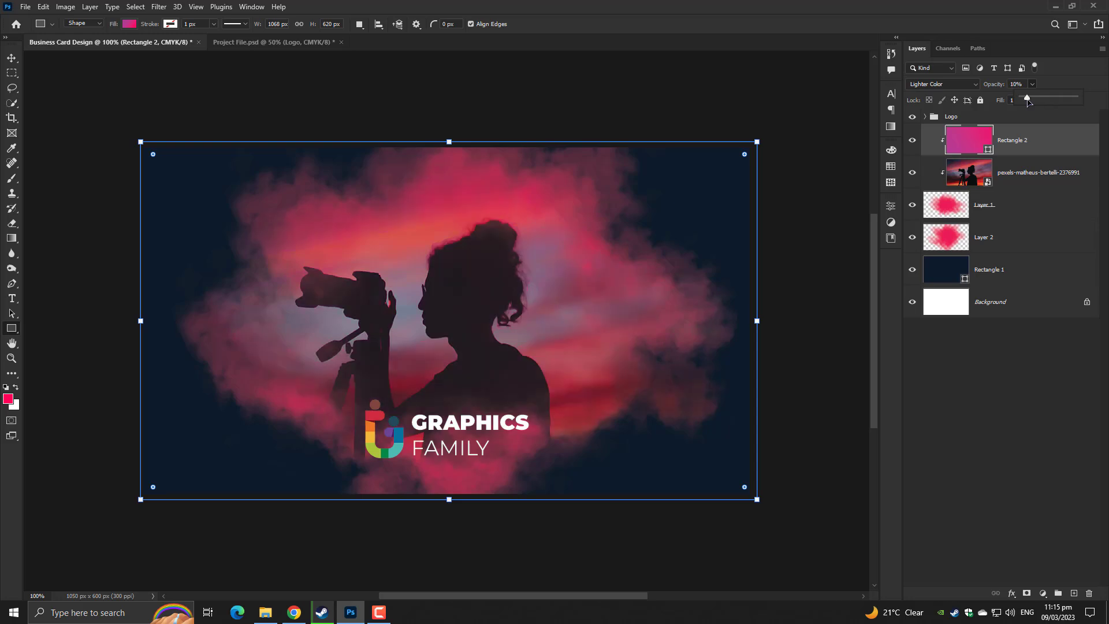
left_click(978, 370)
Delete the white Background layer and rename the navy Rectangle 1 to 'Background'
key("ctrl+0")
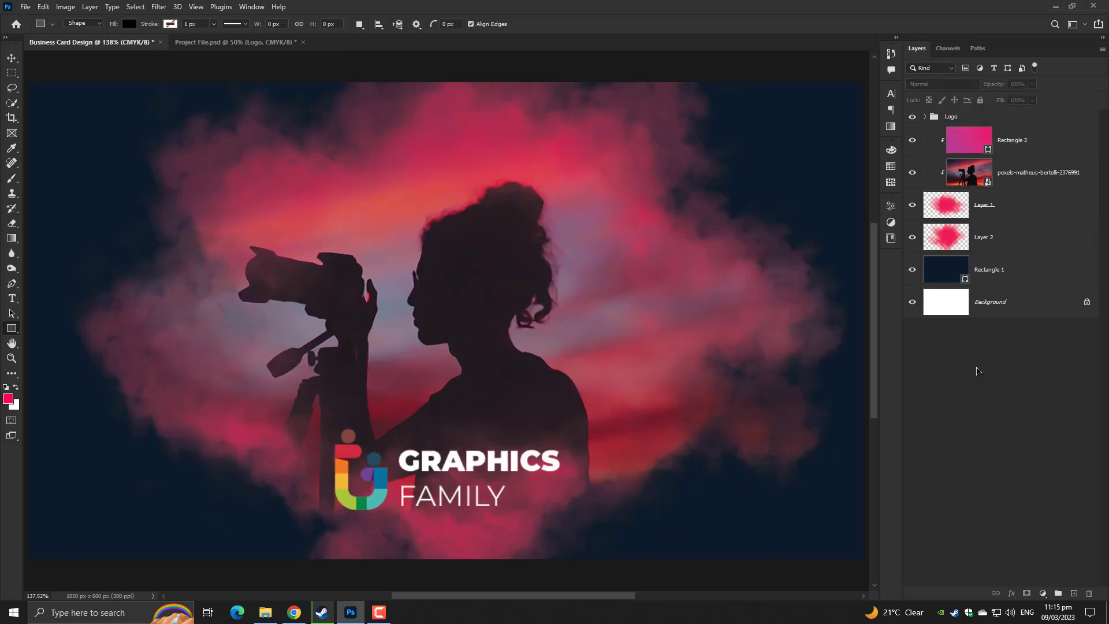
key("ctrl+1")
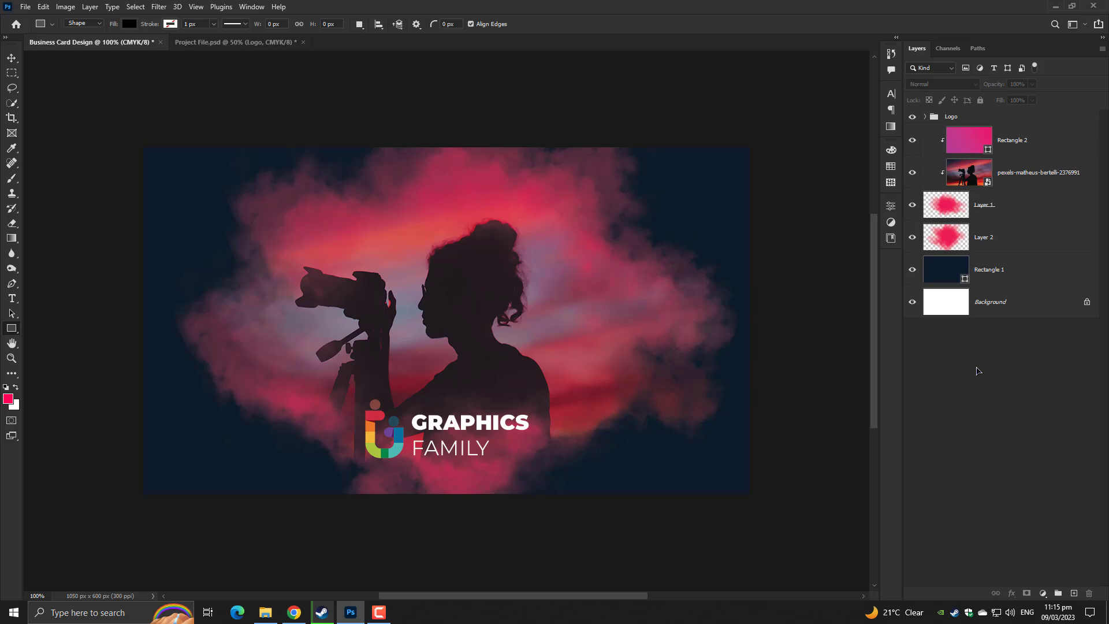
left_click(1018, 316)
key("Delete")
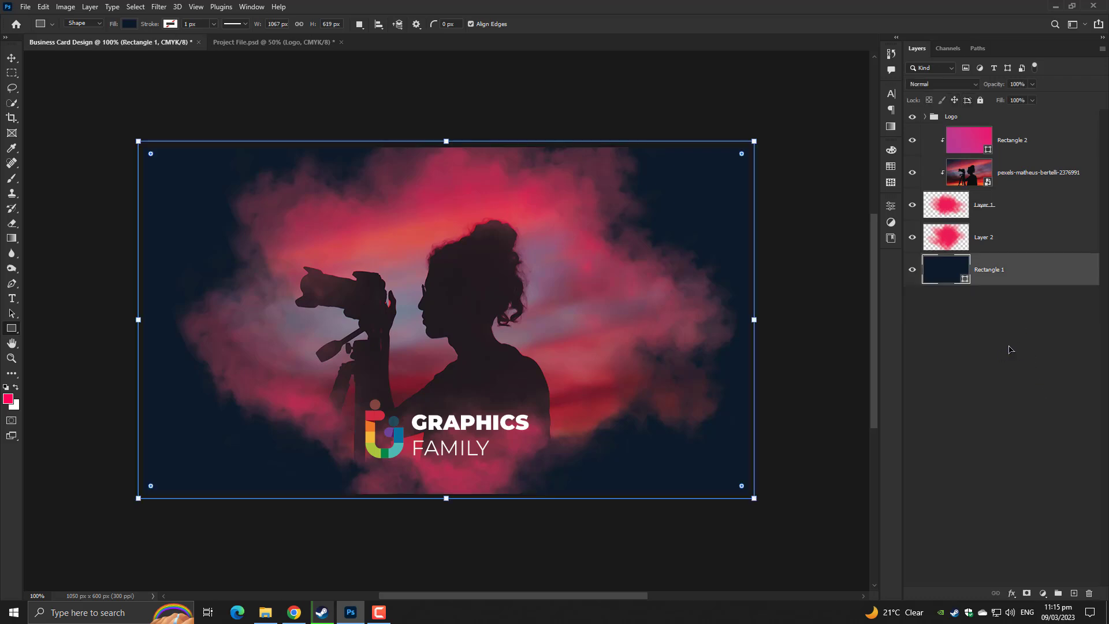
double_click(990, 270)
type("Background")
key("Return")
Group all layers, including the Logo group, into a group named 'Front Side'
key("ctrl+plus")
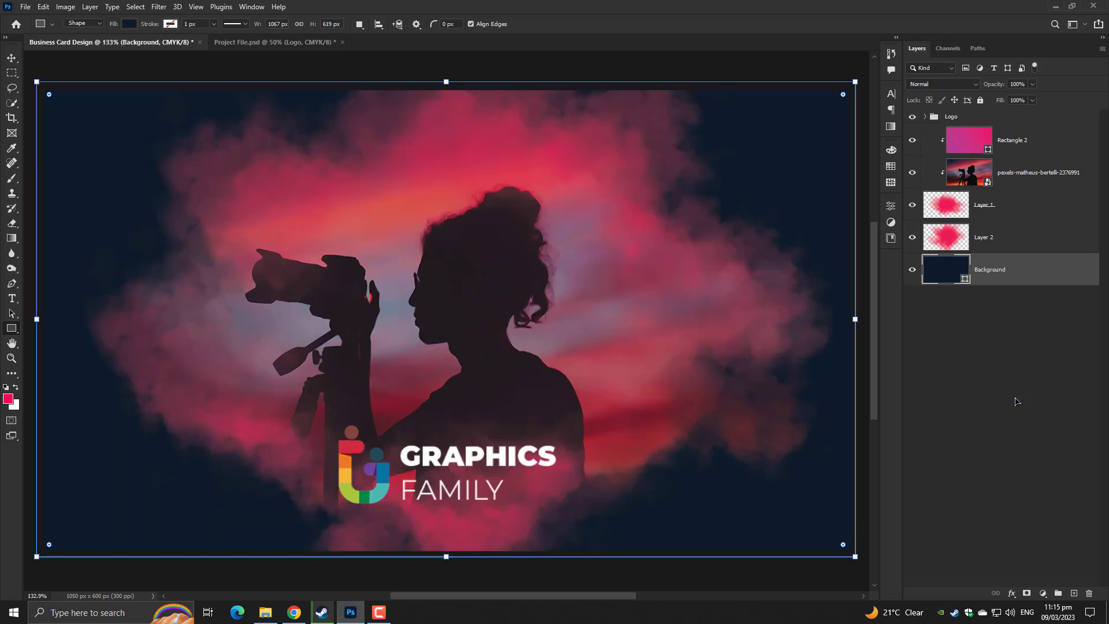
key("ctrl+minus")
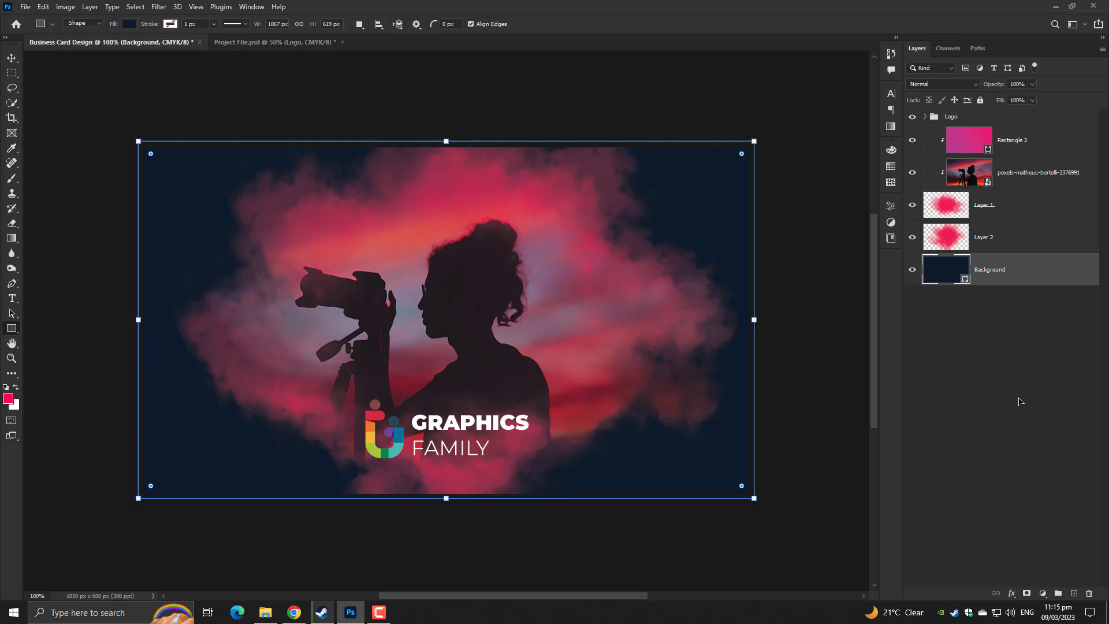
left_click(1034, 133, "shift")
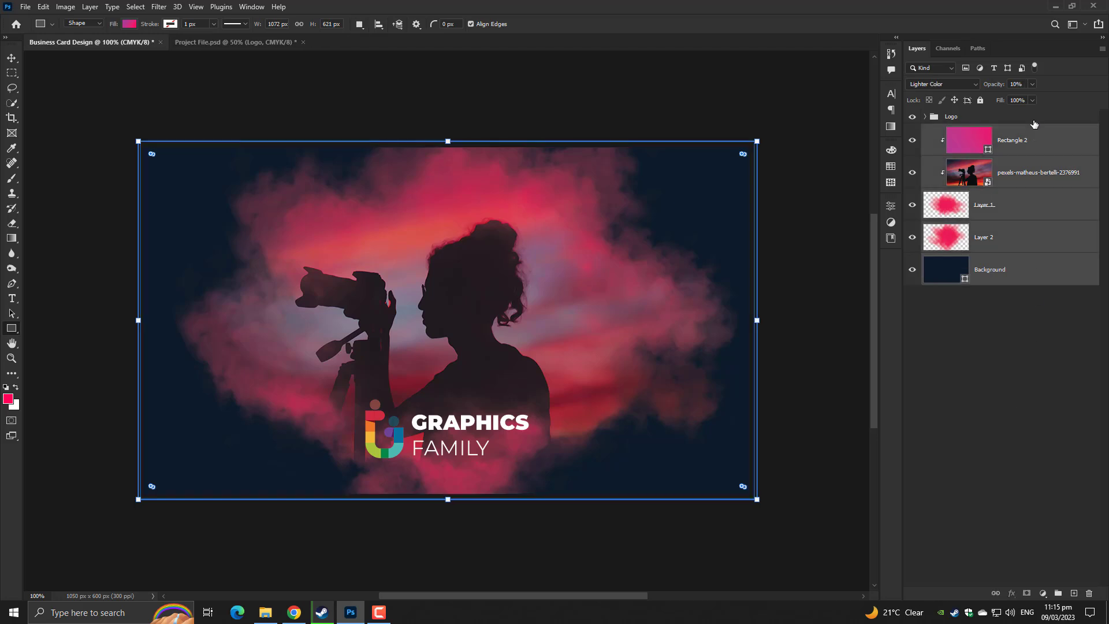
left_click(1033, 119, "shift")
key("ctrl+g")
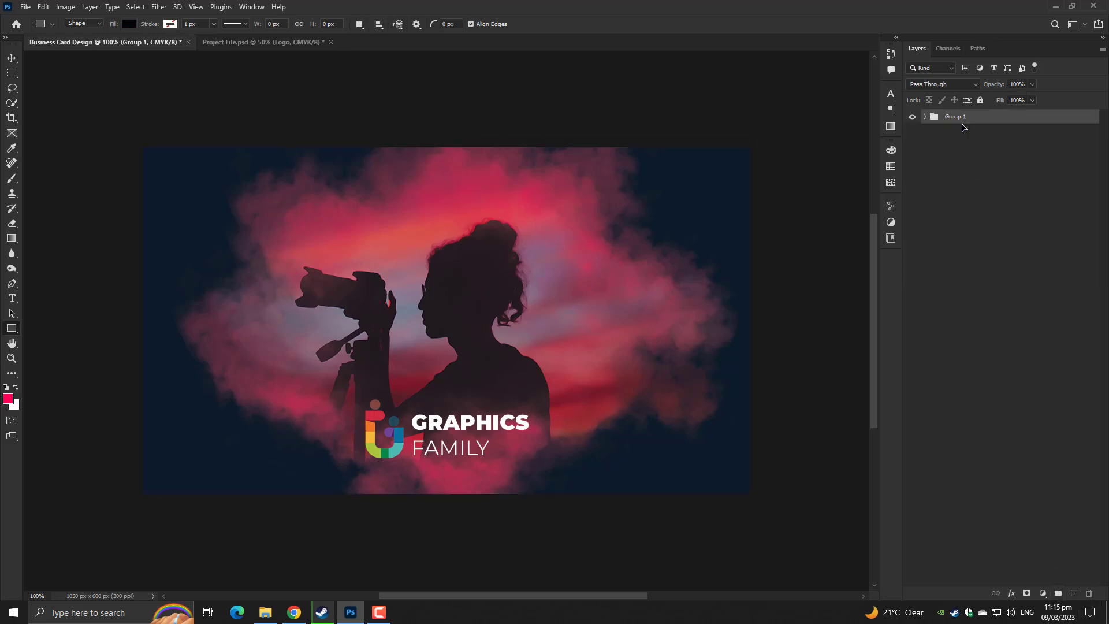
double_click(956, 117)
type("Front Side")
key("Return")
Cancel the rectangle size dialog and sample the card's dark navy with the Paint Bucket
left_click(372, 207)
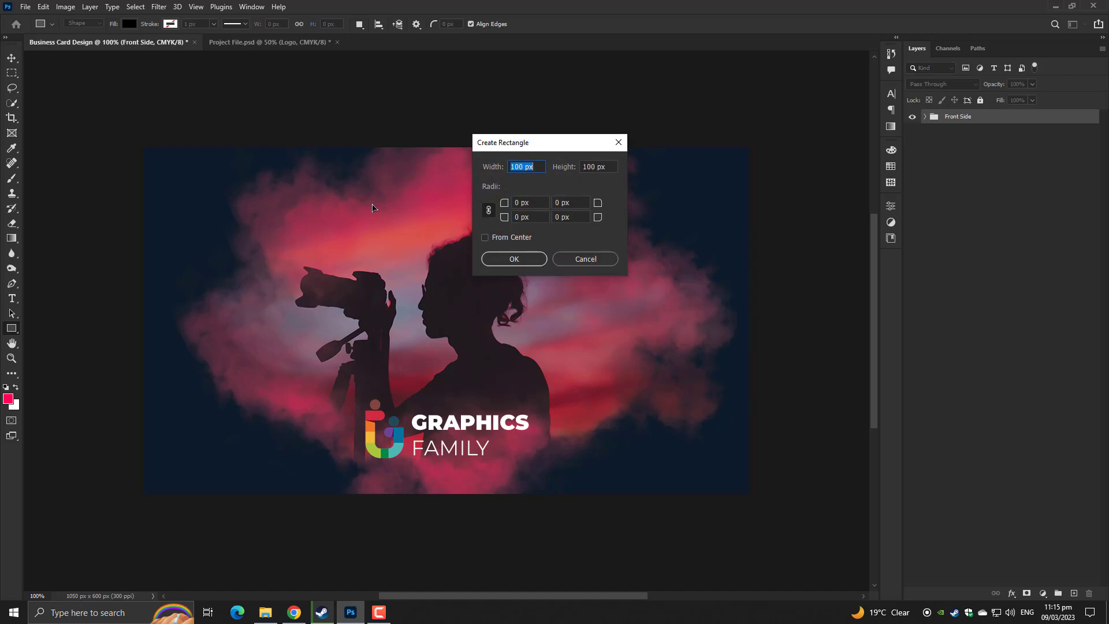
key("Escape")
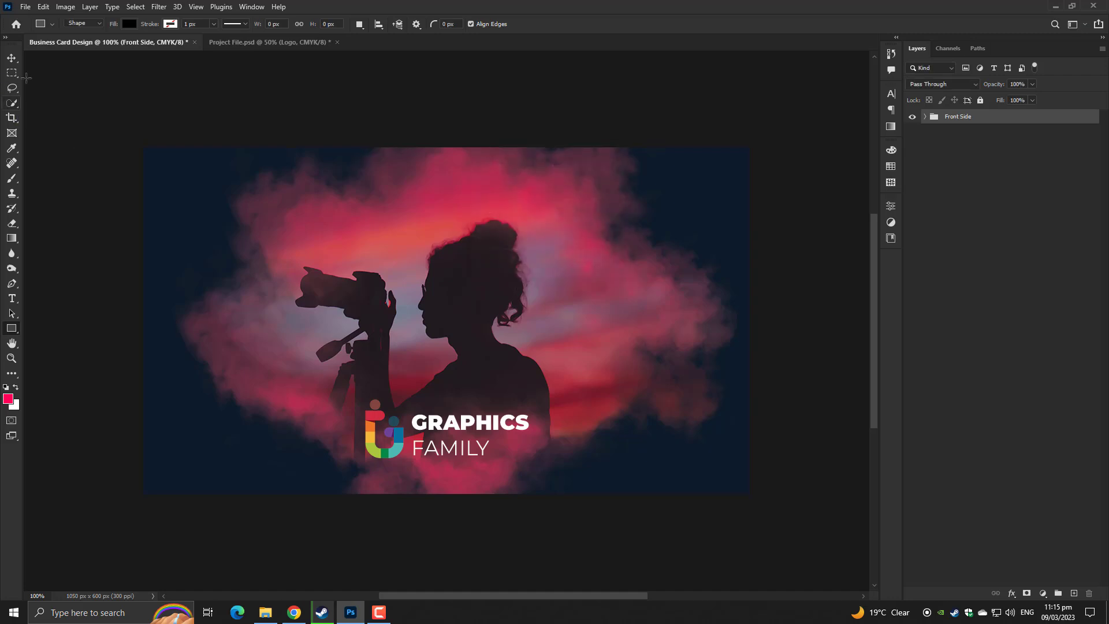
left_click(12, 57)
key("ctrl")
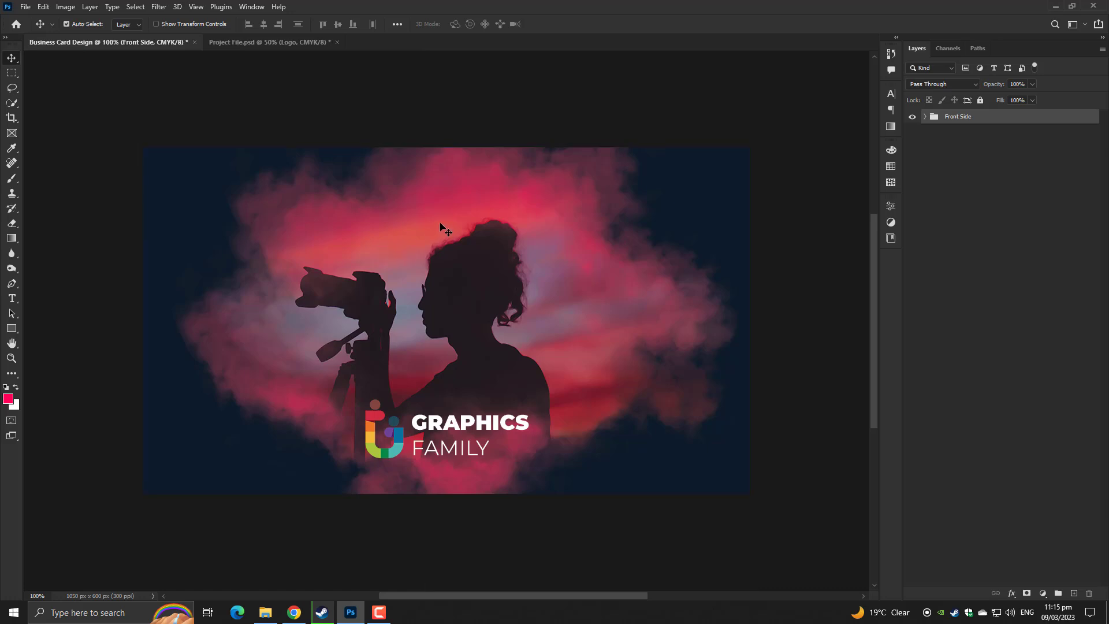
left_click(1041, 593)
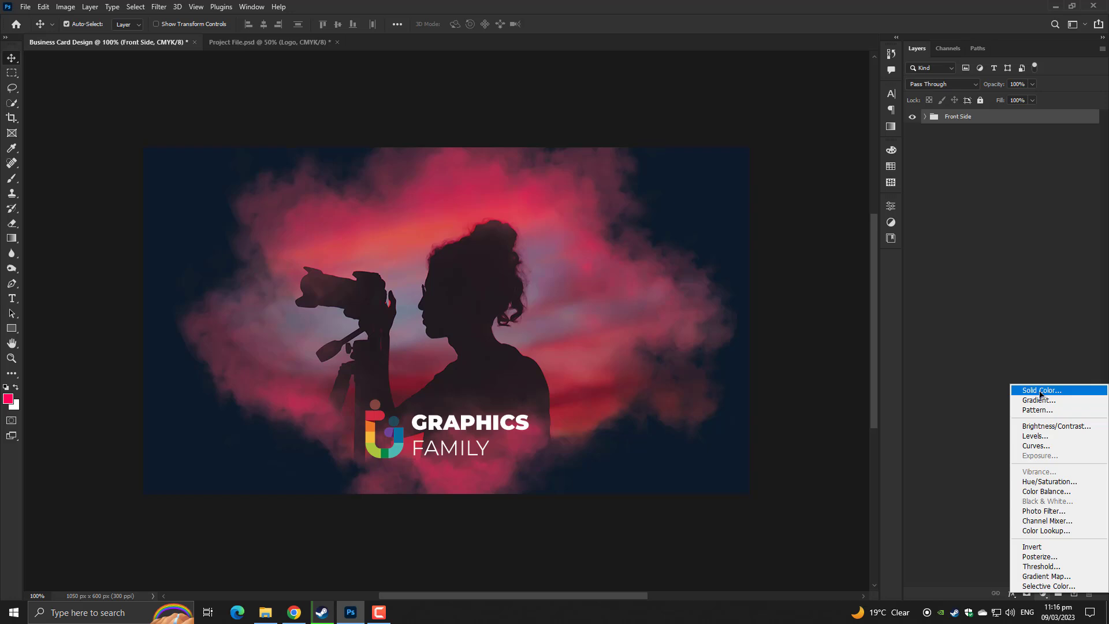
left_click(773, 359)
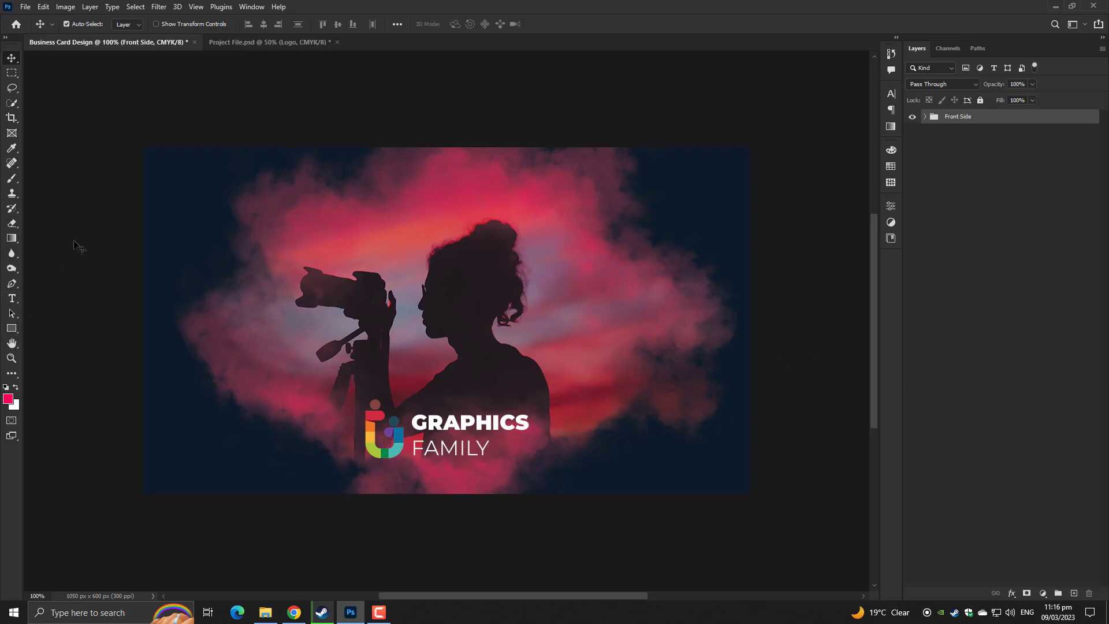
left_click(11, 238)
left_click(52, 249)
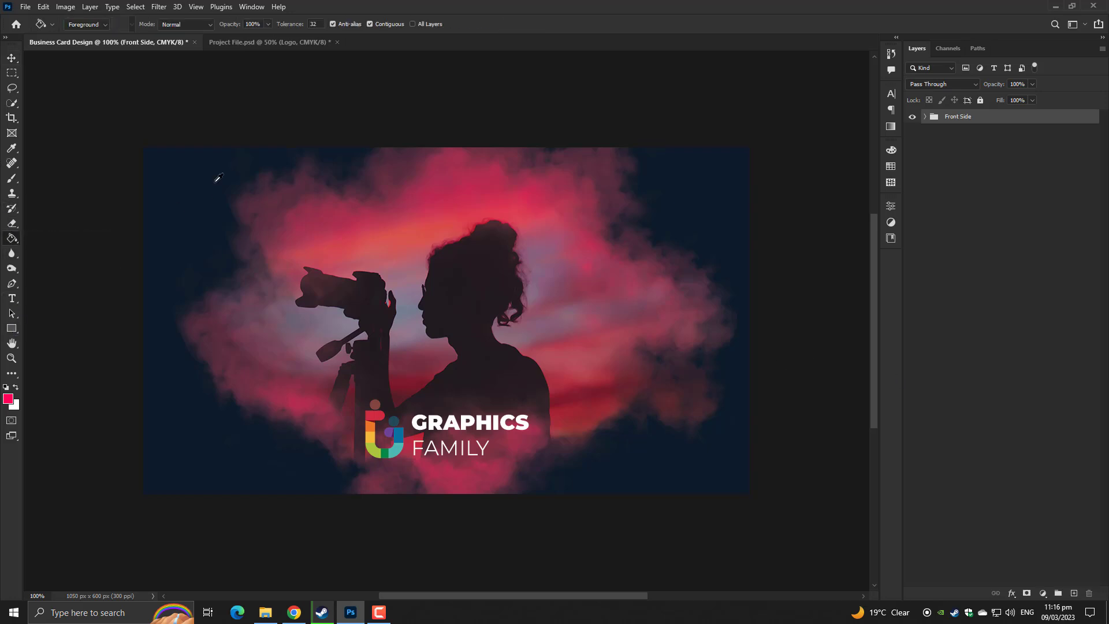
left_click(218, 177, "alt")
Draw a 1089 × 633 px navy rectangle over the whole card and name it 'Background'
left_click(12, 328)
left_click_drag(137, 139, 764, 504)
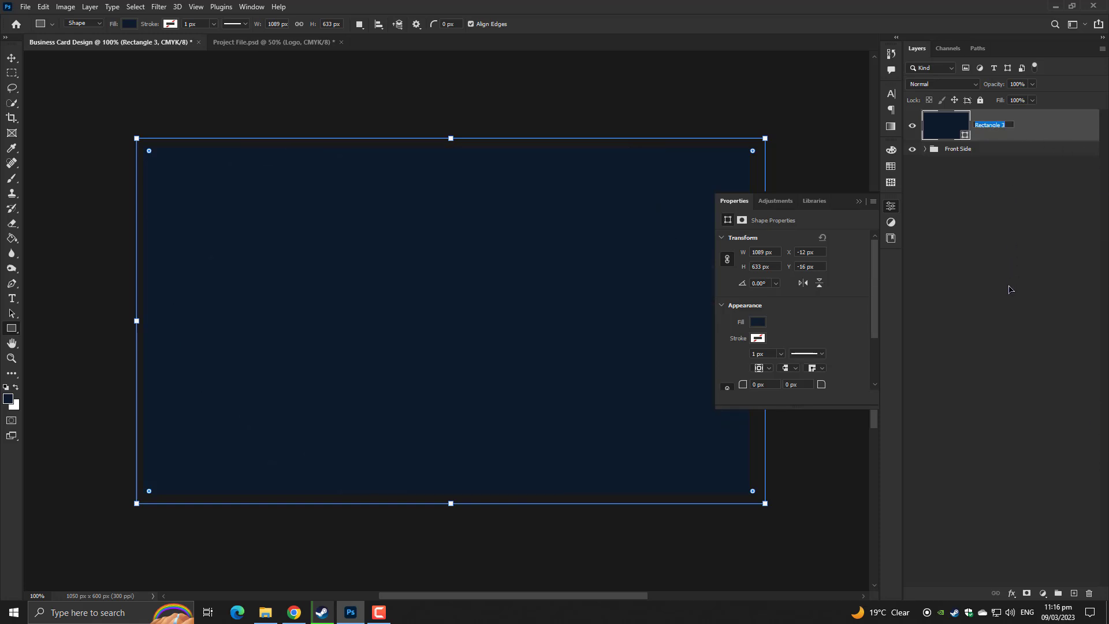
type("B")
type("ackground")
key("Return")
left_click(1009, 288)
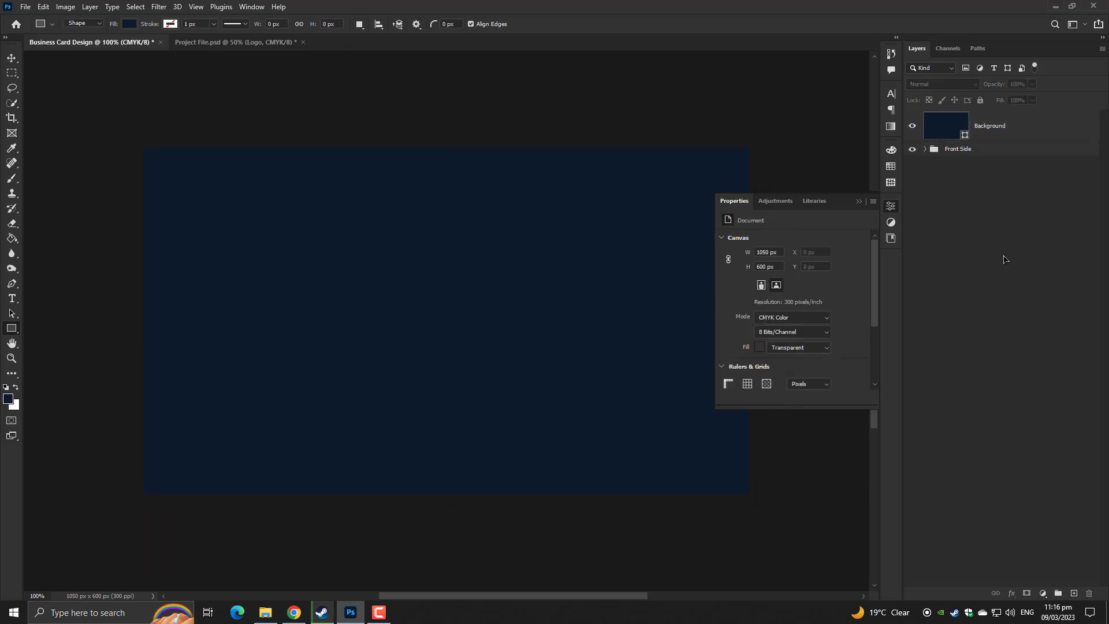
Move the silhouette photo, smoke layers and Rectangle 2 above the new Background layer
left_click(860, 202)
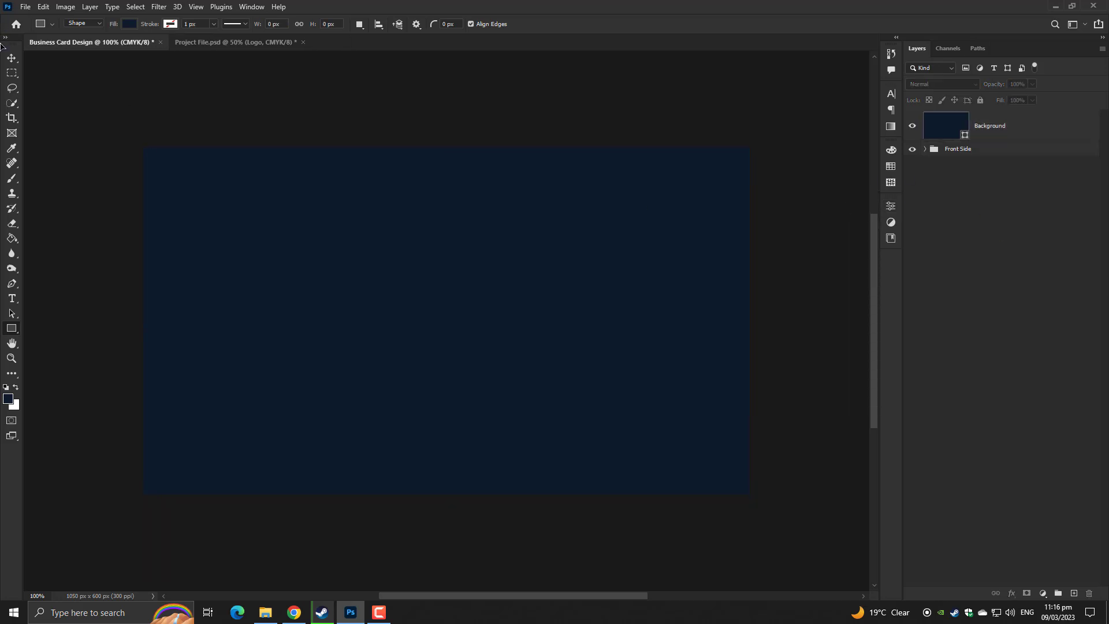
left_click(11, 57)
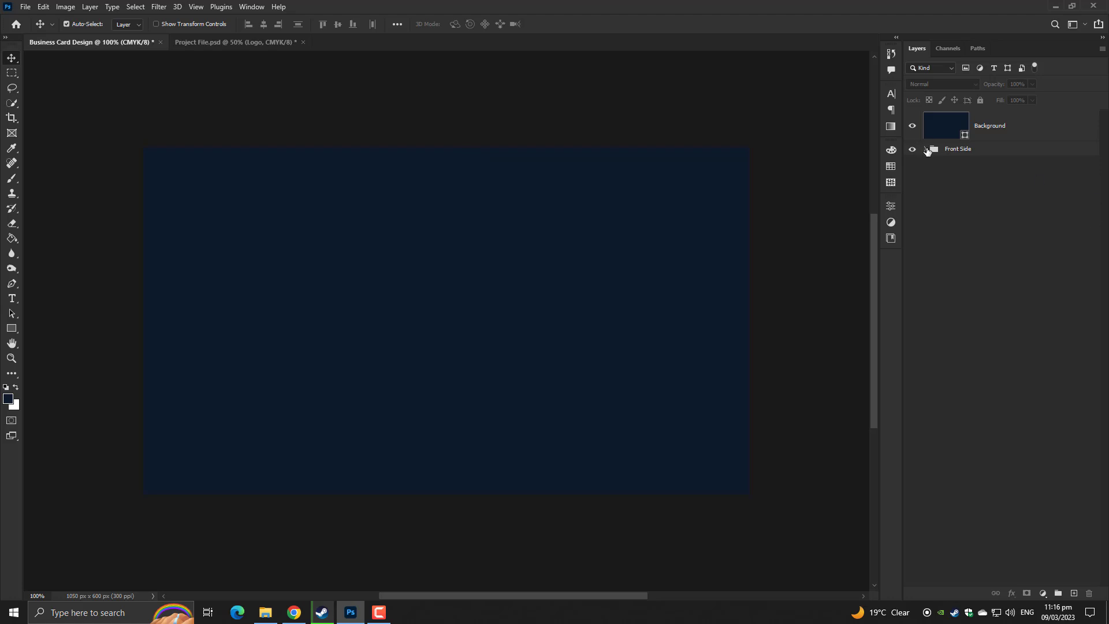
left_click(927, 150)
left_click(1029, 219)
left_click(1034, 271, "shift")
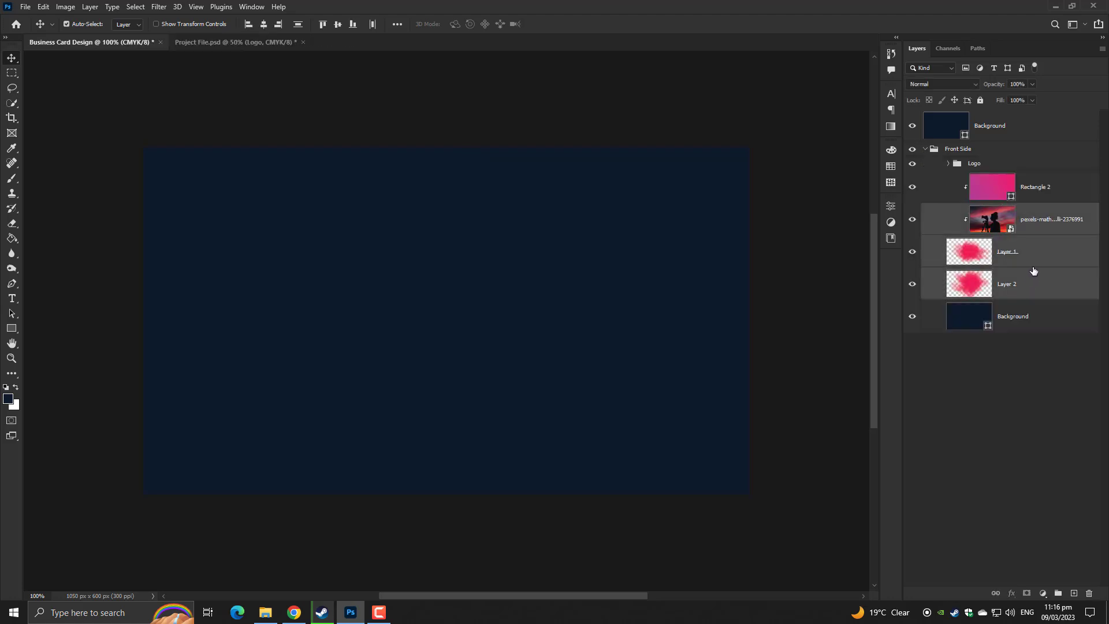
left_click(1038, 191, "shift")
left_click(1034, 277, "ctrl")
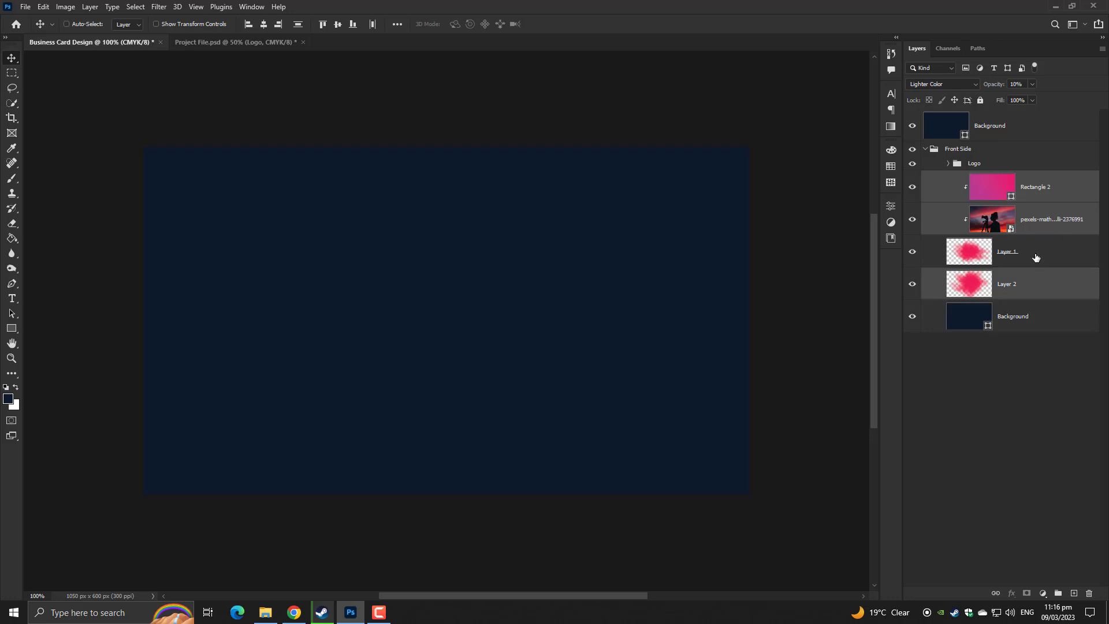
left_click(1035, 257, "ctrl")
left_click_drag(1013, 203, 990, 113)
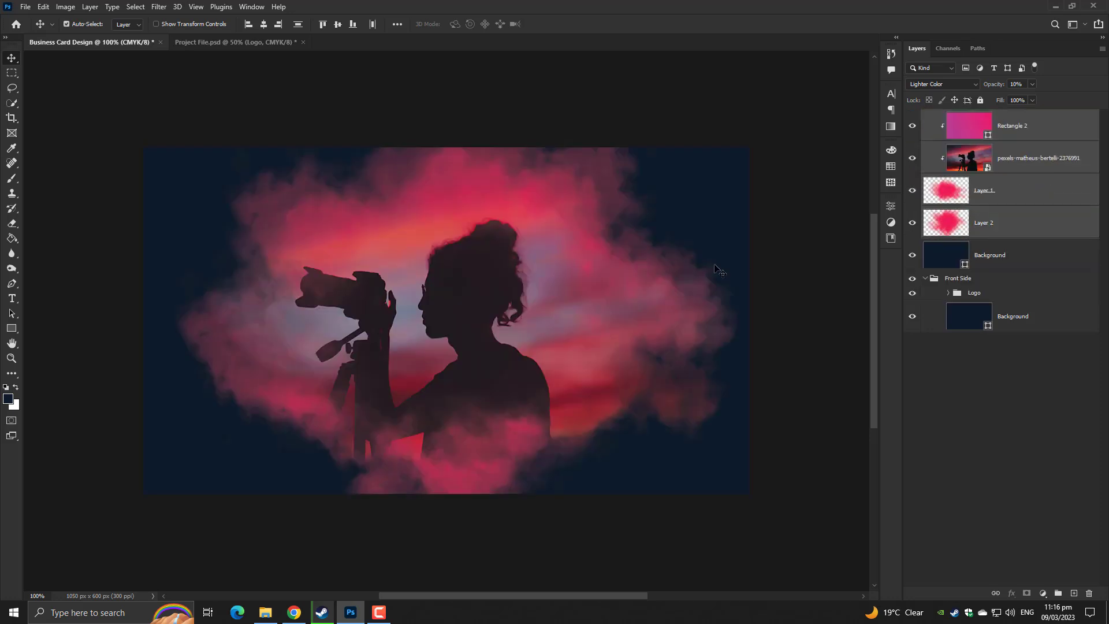
Shift the photo composite right and shrink it to about 66% with Free Transform
key("ctrl+t")
left_click_drag(534, 337, 649, 338)
left_click_drag(693, 340, 761, 342)
left_click_drag(290, 190, 408, 178)
left_click_drag(649, 279, 621, 356)
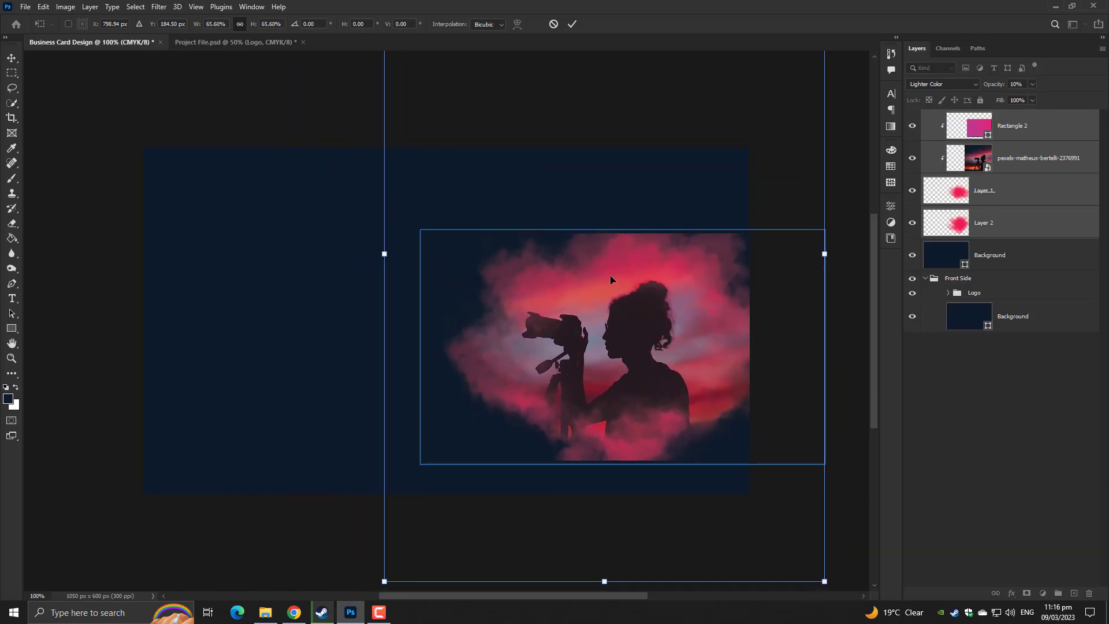
key("Return")
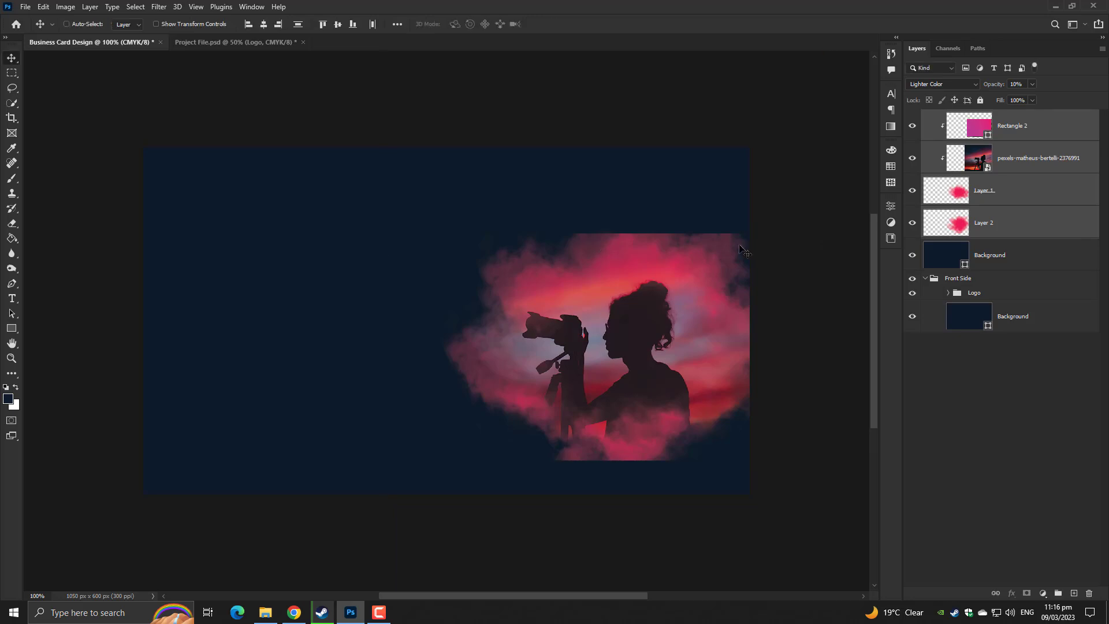
key("ctrl+t")
left_click_drag(654, 329, 661, 358)
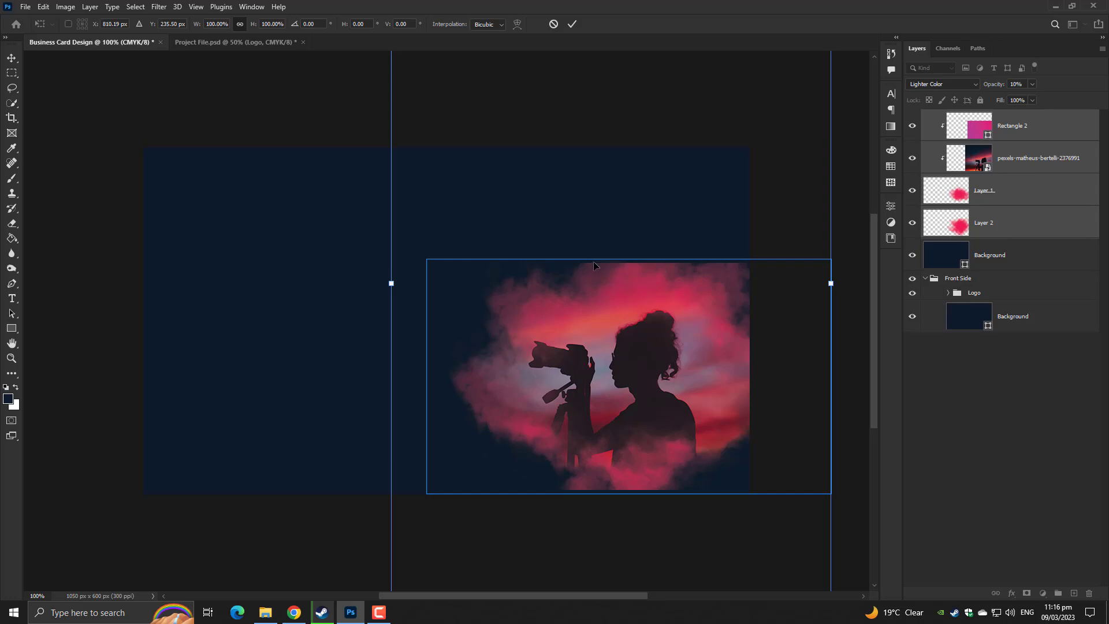
scroll(593, 263, "down", 2)
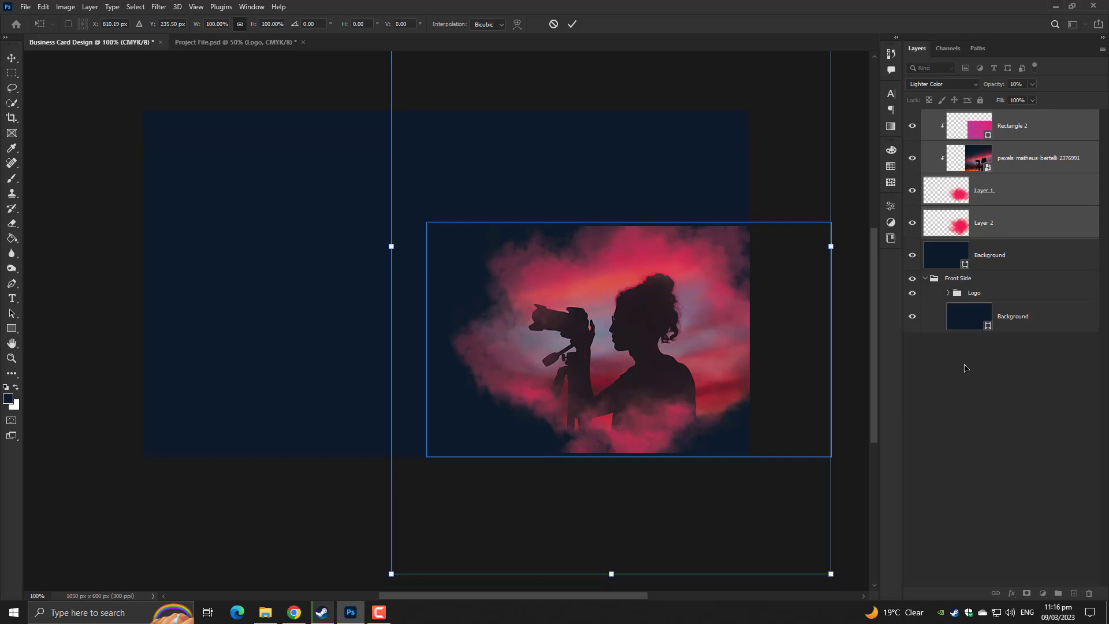
key("Return")
Enlarge the silhouette composite and shift it up and right so it fills the smoke
left_click(1003, 173)
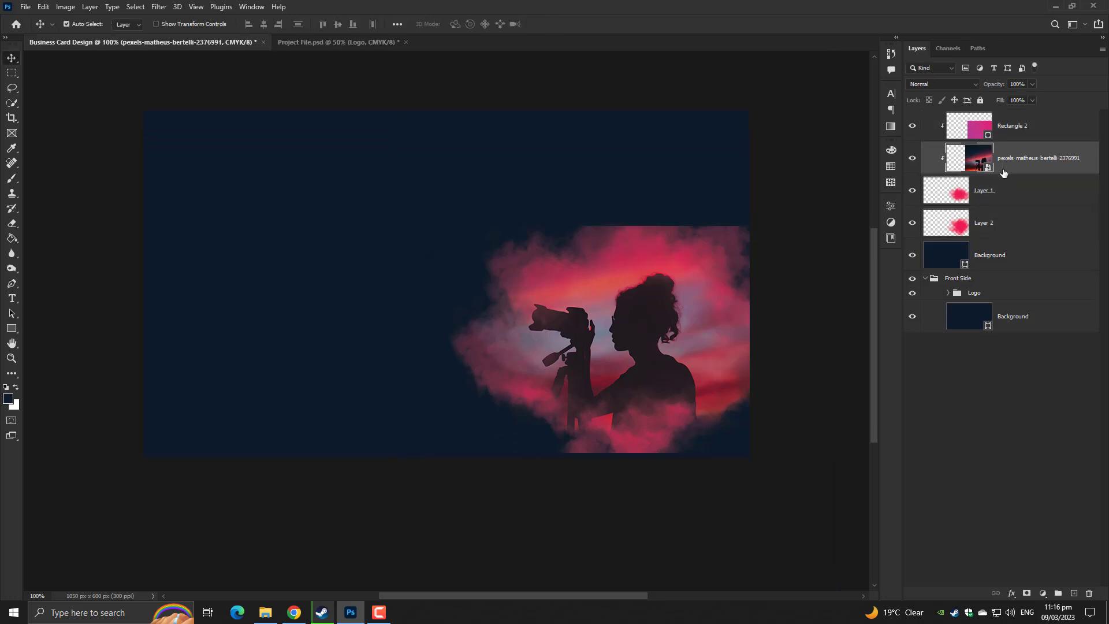
left_click(1005, 228)
left_click(1016, 138, "shift")
key("ctrl+t")
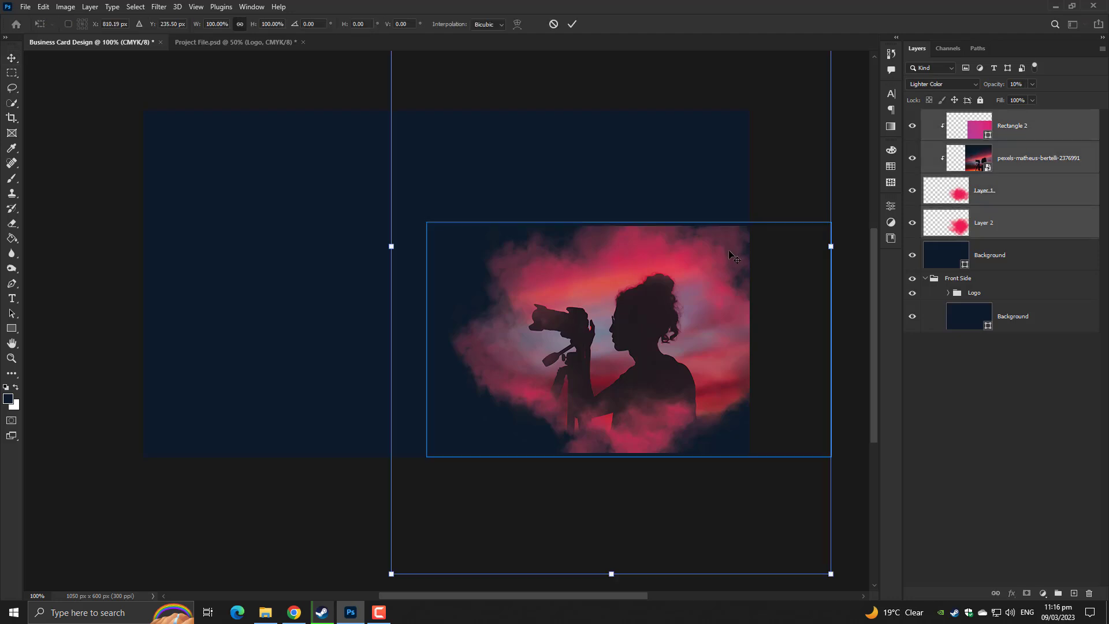
key("ctrl+minus")
key("ctrl+minus")
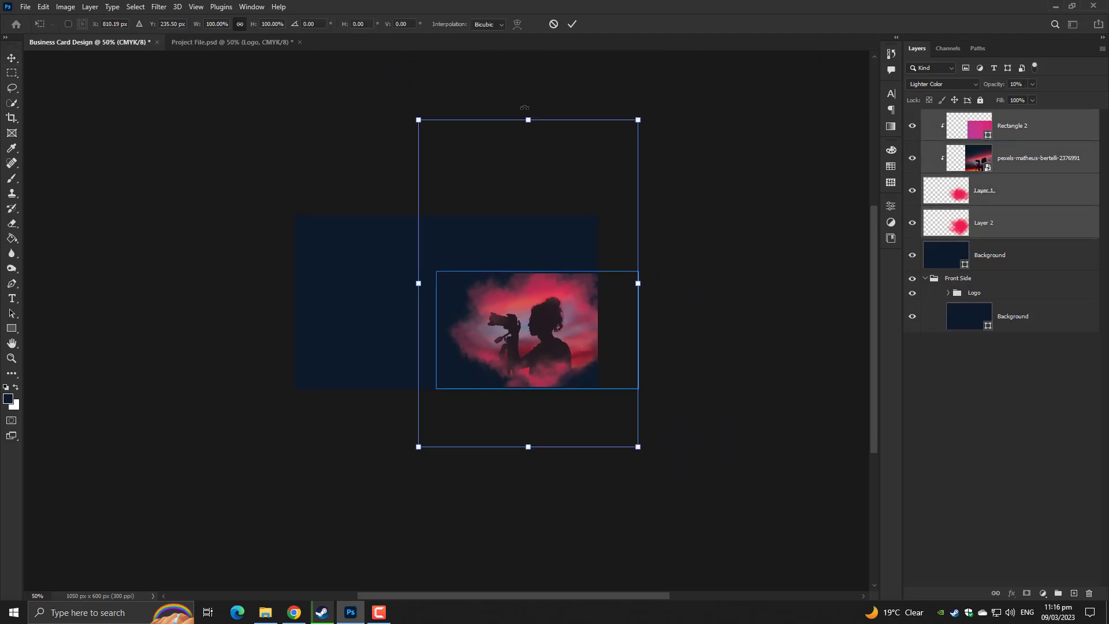
left_click_drag(526, 113, 478, 122)
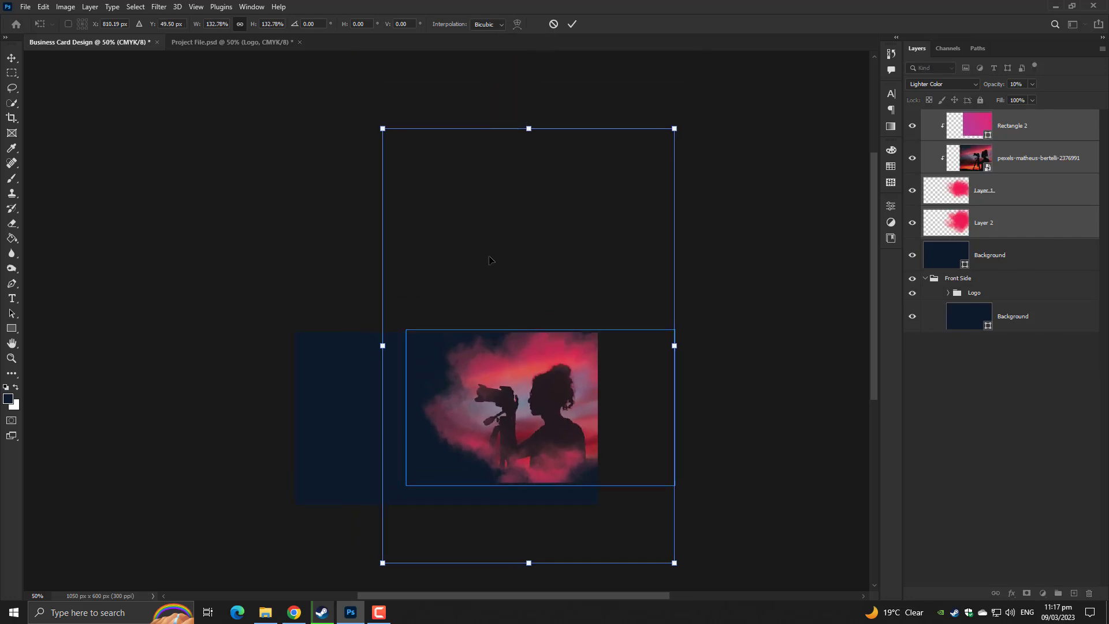
key("ctrl+plus")
scroll(478, 396, "down", 5)
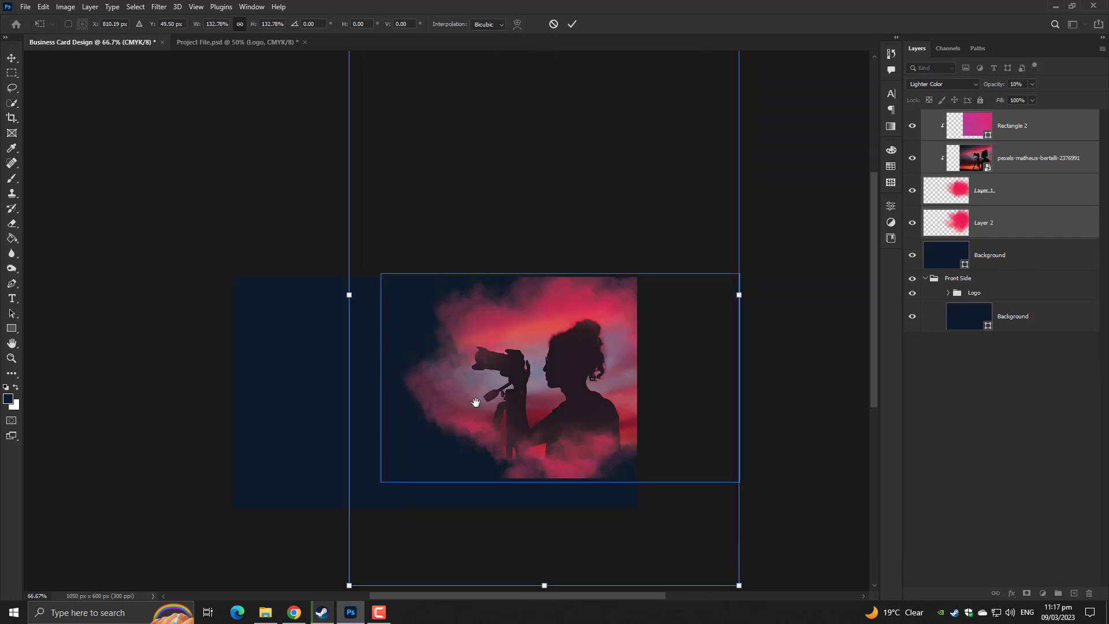
left_click_drag(530, 451, 541, 521)
left_click_drag(547, 422, 530, 392)
key("Return")
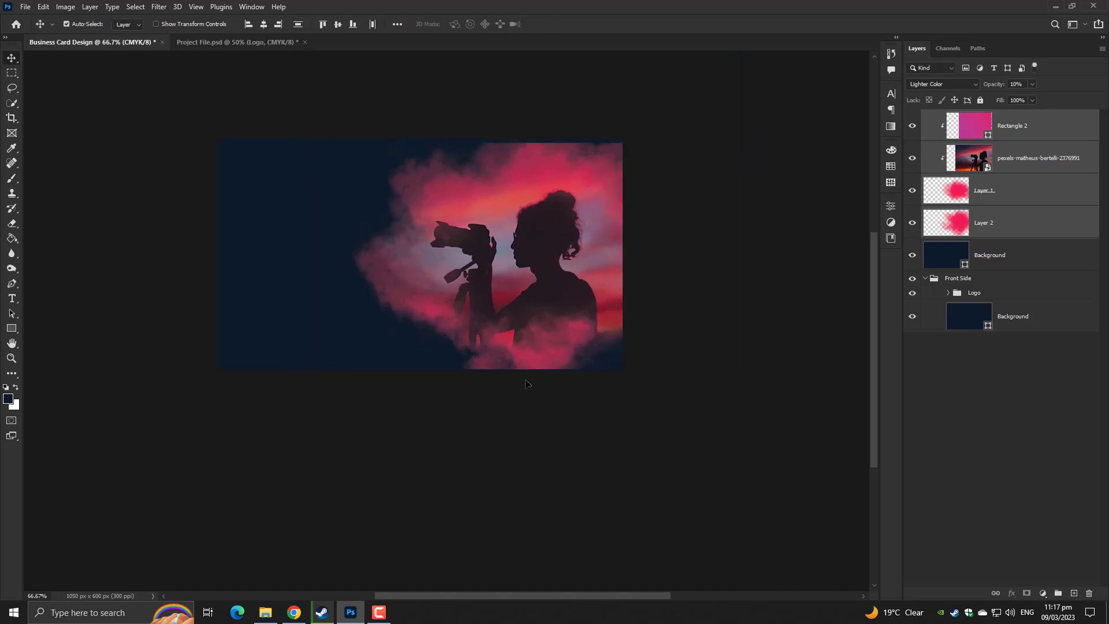
key("ctrl+plus")
Place the hooded woman photo layer under Rectangle 2 and delete the old silhouette photo
left_click_drag(577, 364, 586, 450)
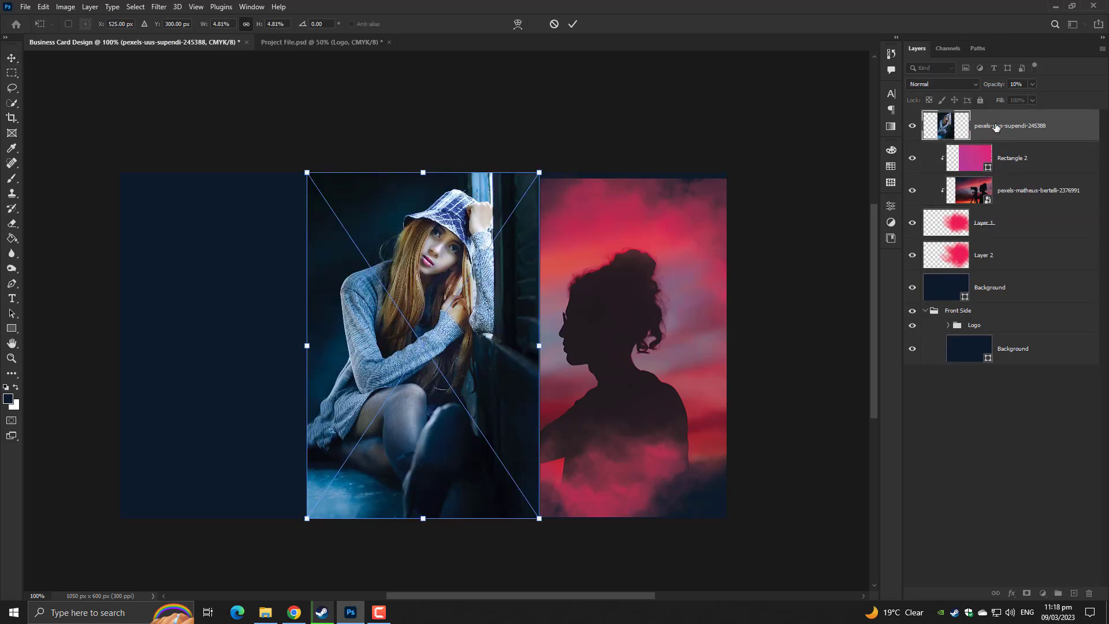
left_click_drag(995, 127, 1010, 174)
left_click(1011, 199)
key("Delete")
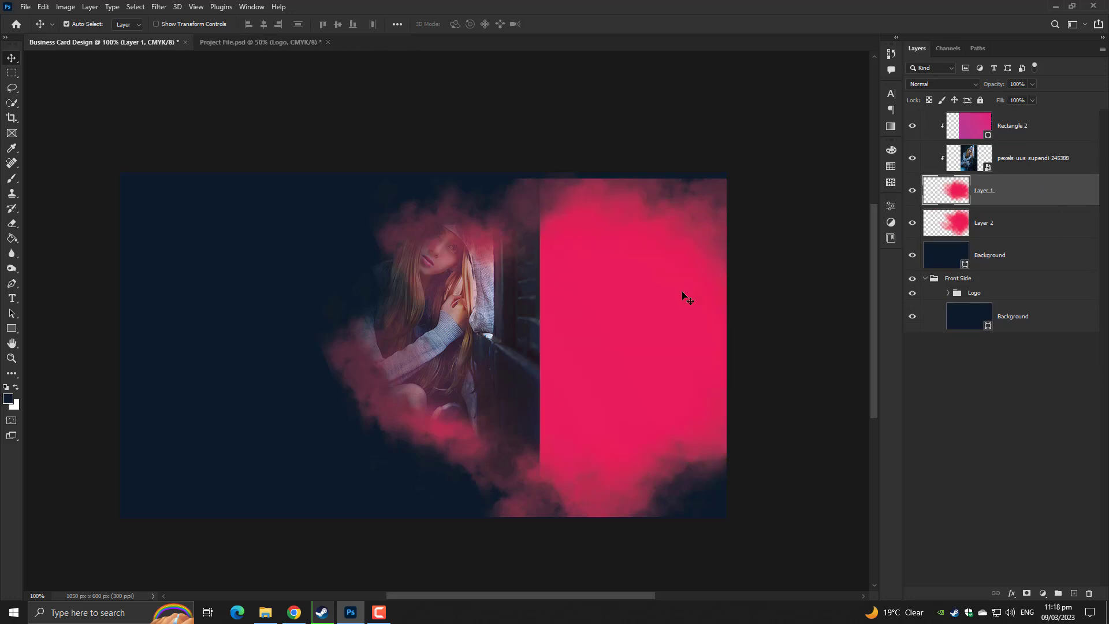
left_click_drag(500, 296, 745, 347)
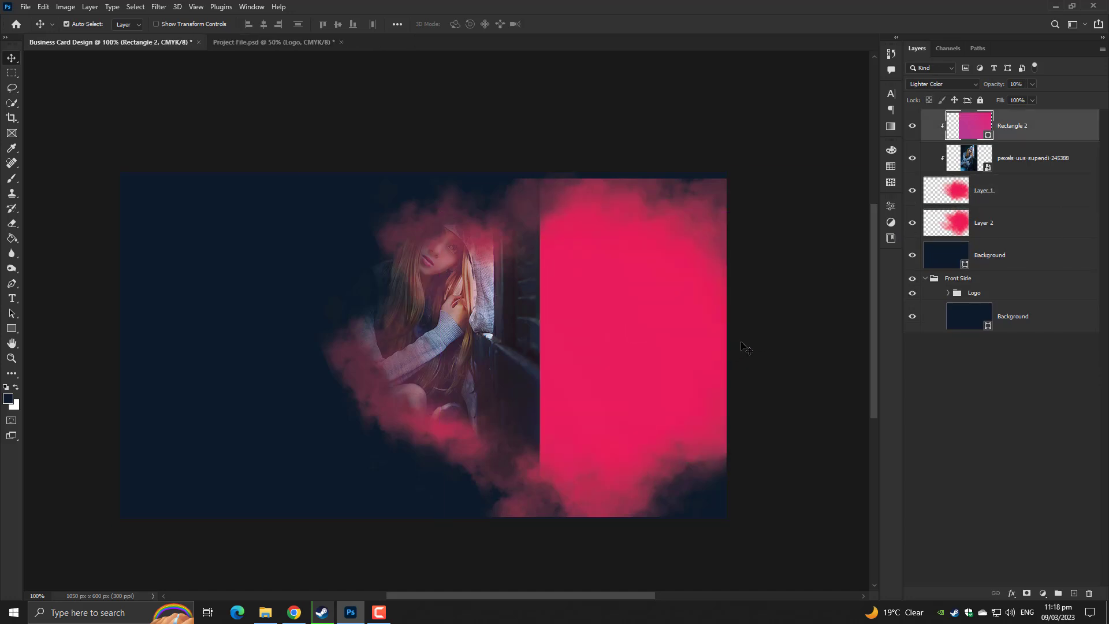
Scale the hooded woman photo to 8.74% and position it inside the smoke on the right
left_click(993, 168)
key("ctrl+t")
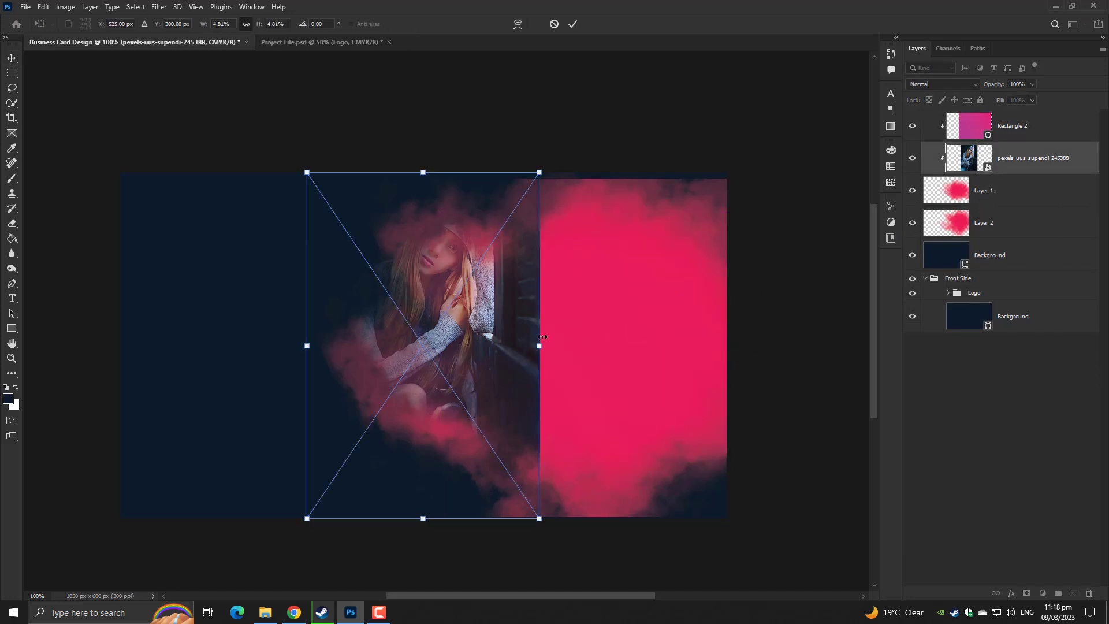
left_click_drag(542, 336, 742, 345)
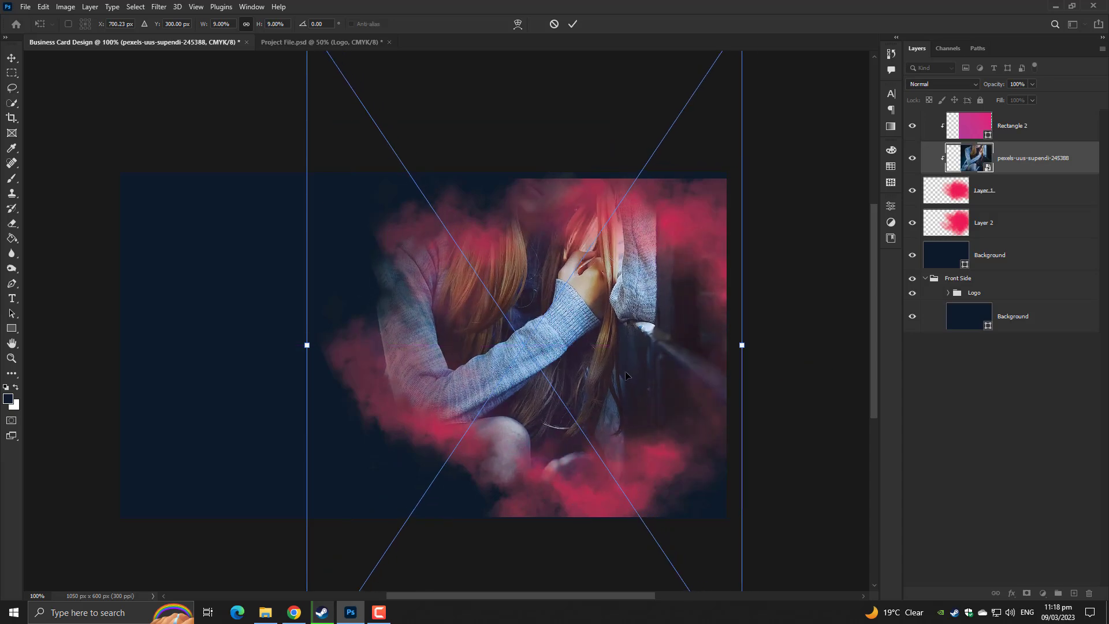
left_click_drag(625, 376, 669, 503)
left_click_drag(781, 472, 755, 470)
left_click_drag(685, 462, 648, 462)
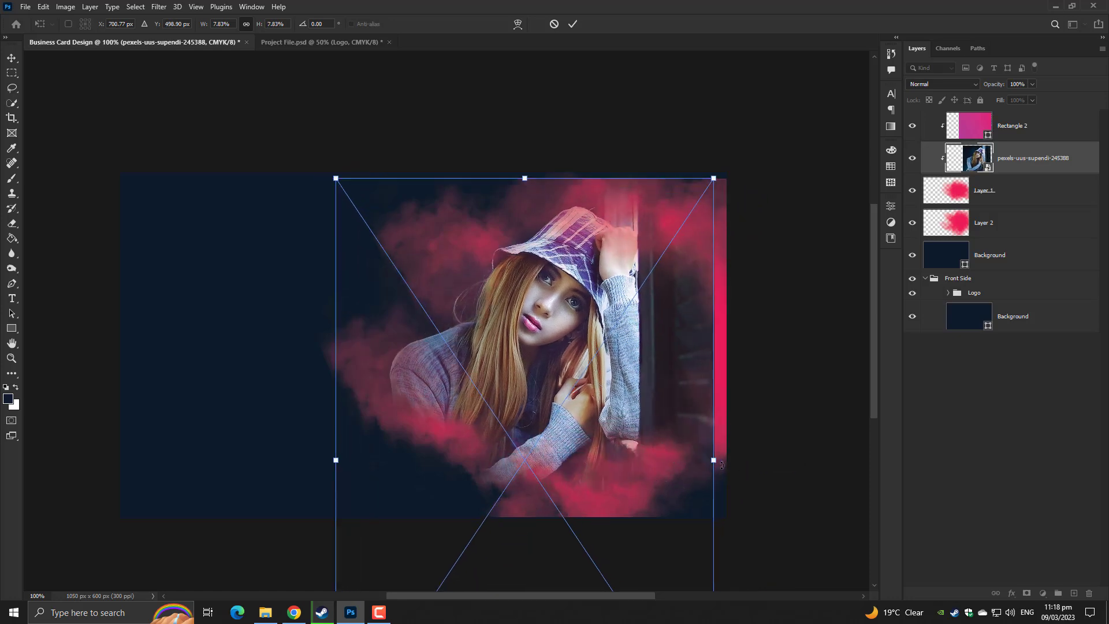
left_click_drag(723, 463, 767, 464)
left_click_drag(652, 420, 654, 440)
key("Return")
scroll(655, 440, "up", 3)
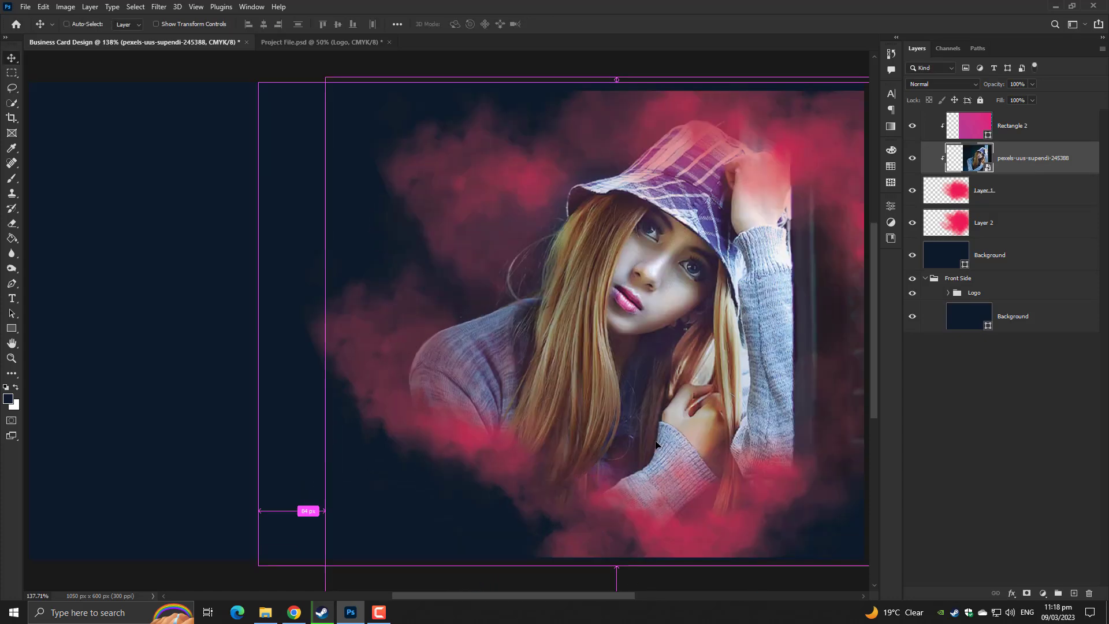
scroll(655, 440, "down", 4)
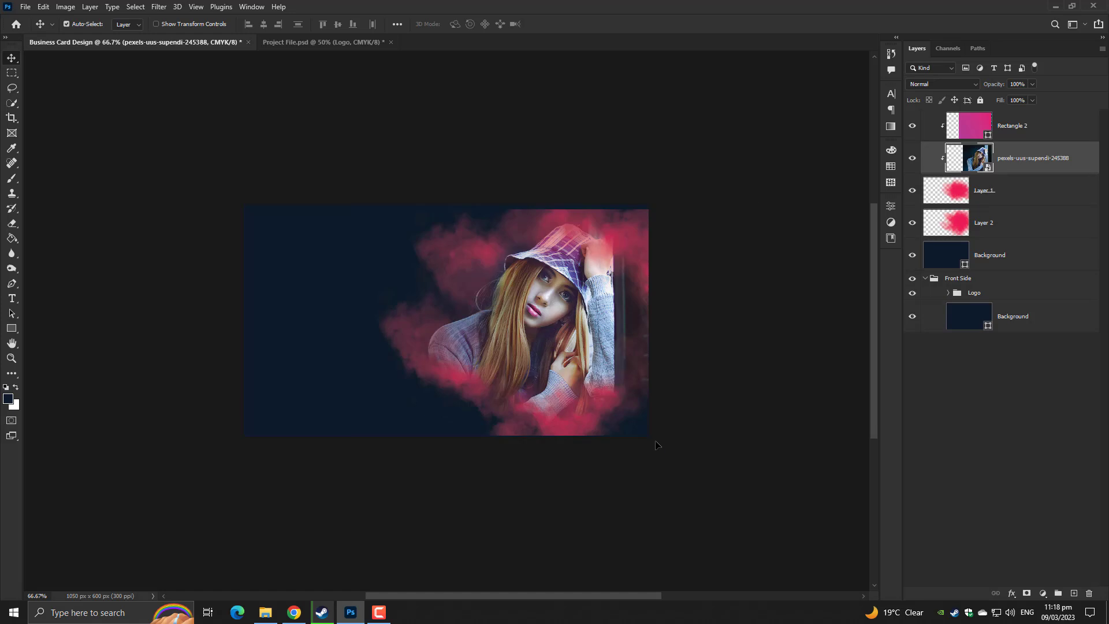
Set the pink Rectangle 2 to Overlay blending with opacity raised to about 72%
left_click(1006, 124)
left_click_drag(1032, 87, 1039, 112)
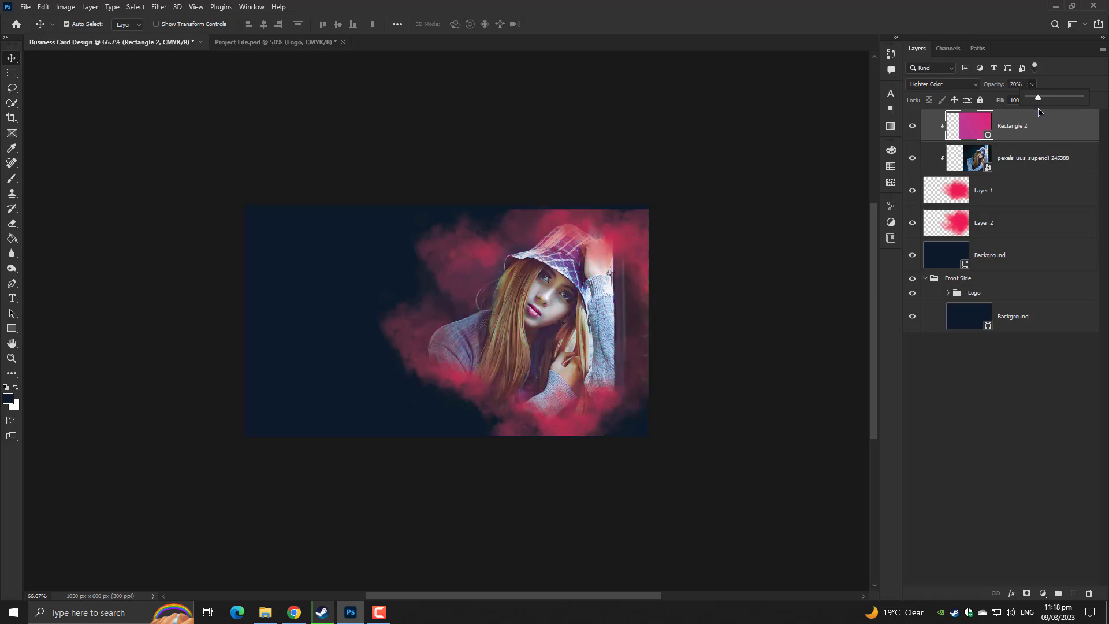
left_click(945, 94)
left_click(944, 86)
left_click(936, 205)
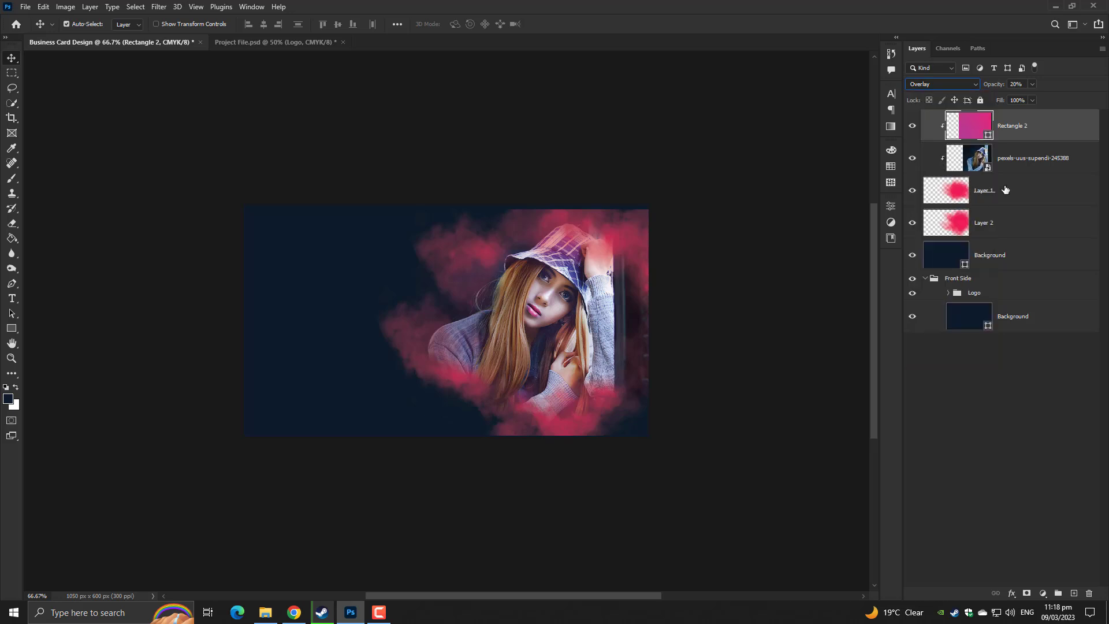
left_click(1033, 99)
left_click_drag(1052, 101, 1063, 101)
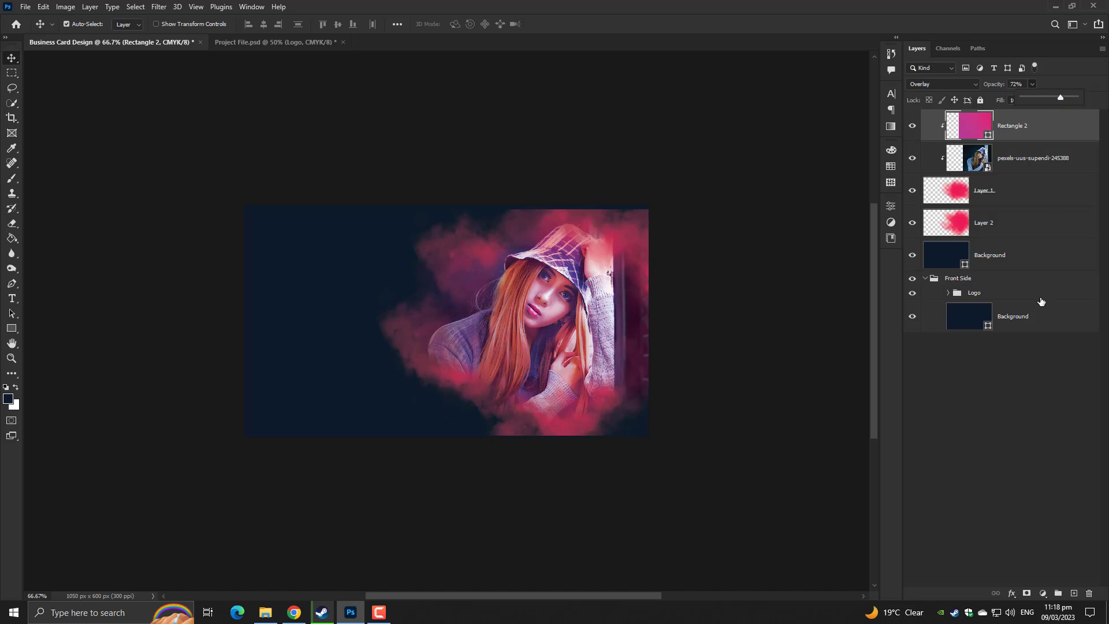
left_click(1001, 408)
Check the pink layer's opacity value and zoom around to inspect the tint
key("ctrl+0")
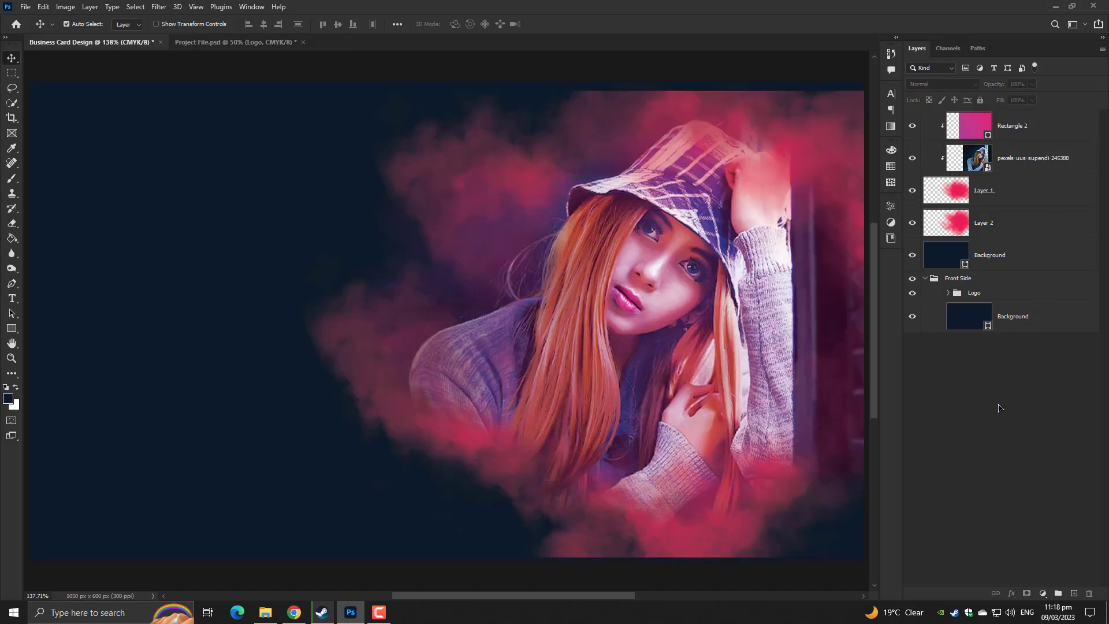
left_click(1028, 118)
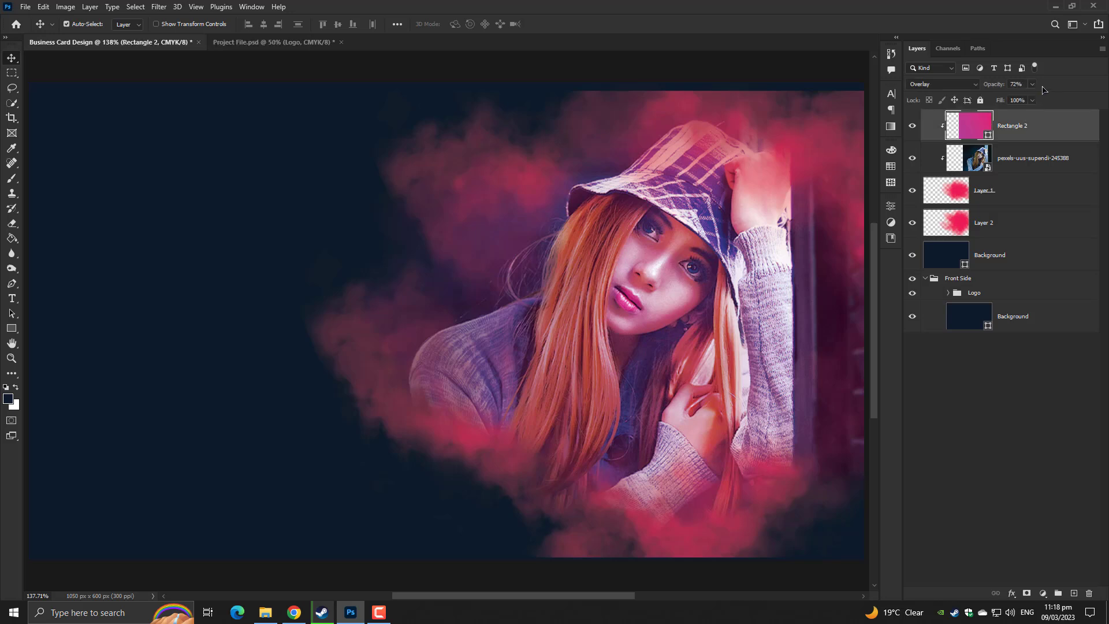
left_click(1033, 85)
left_click(972, 464)
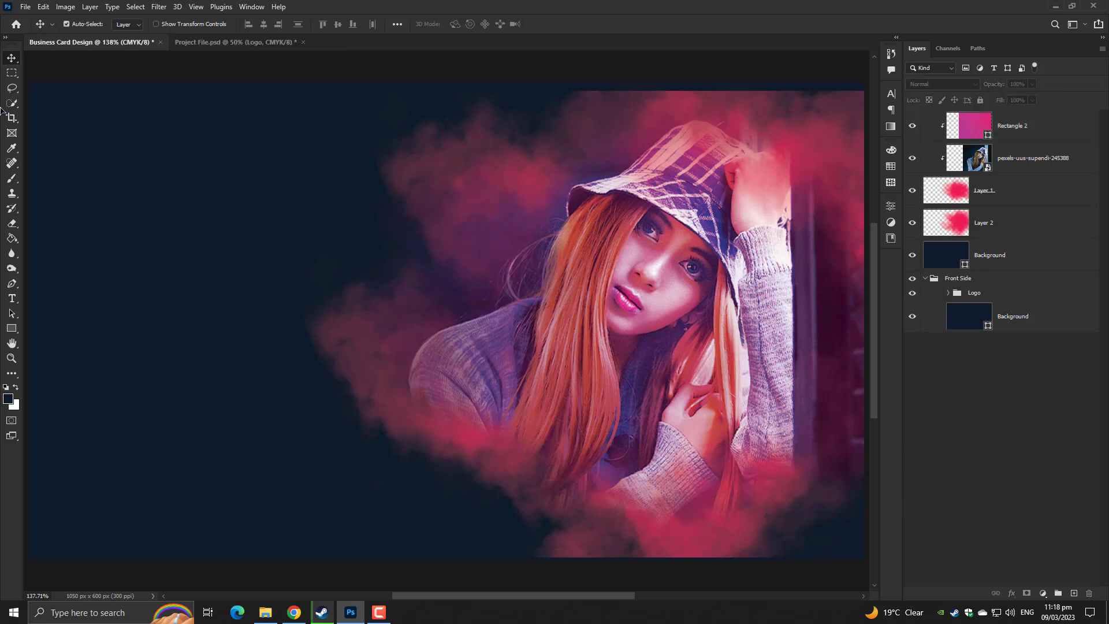
key("ctrl+plus")
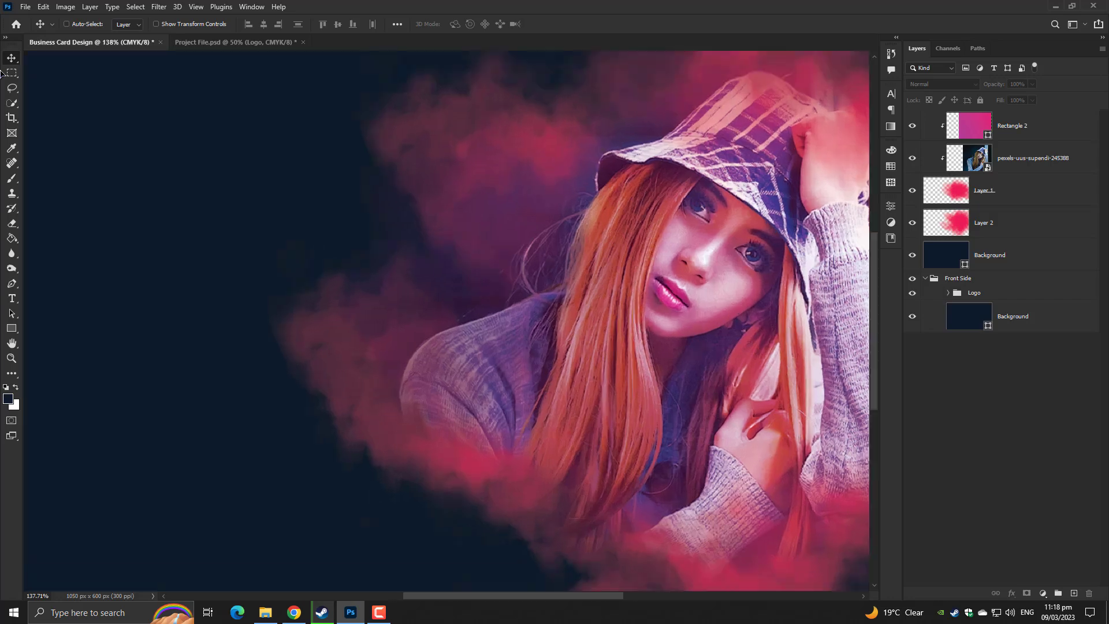
key("ctrl+plus")
key("ctrl+minus")
key("ctrl+minus")
key("ctrl+minus")
key("ctrl+plus")
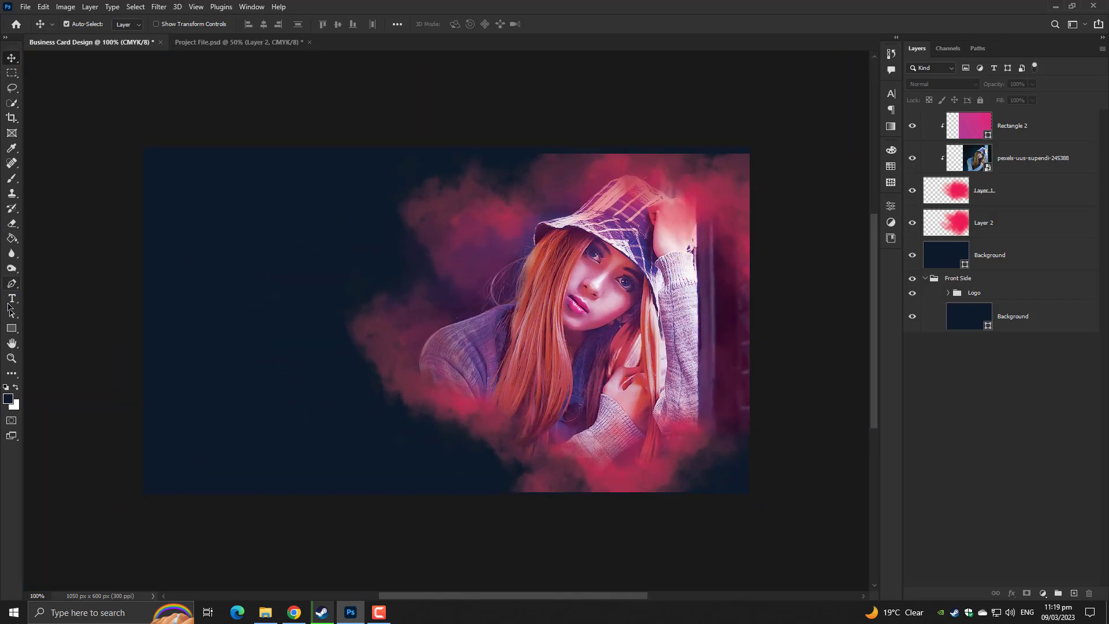
Add a white text line with the photographer's name on the card's left side
left_click(11, 298)
left_click(206, 267)
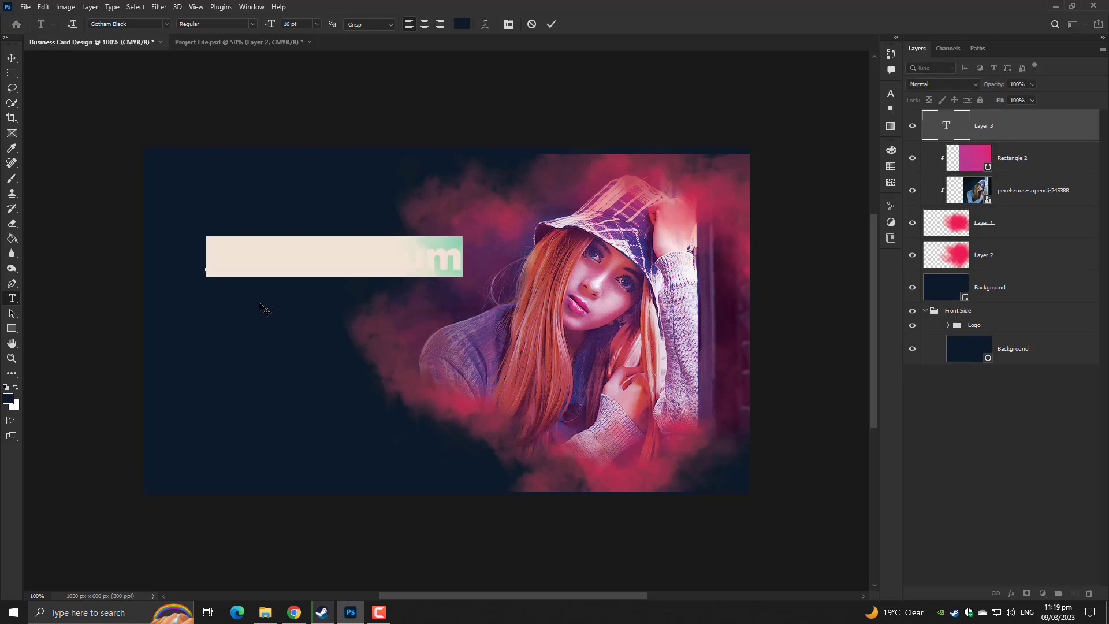
key("BackSpace")
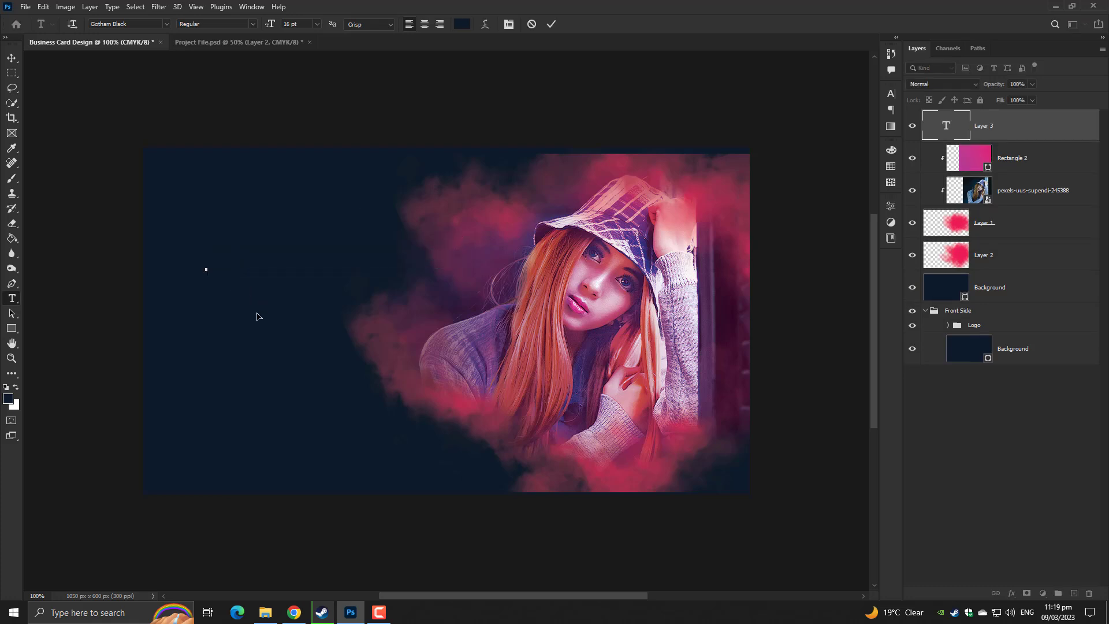
left_click(462, 24)
left_click_drag(664, 145, 616, 86)
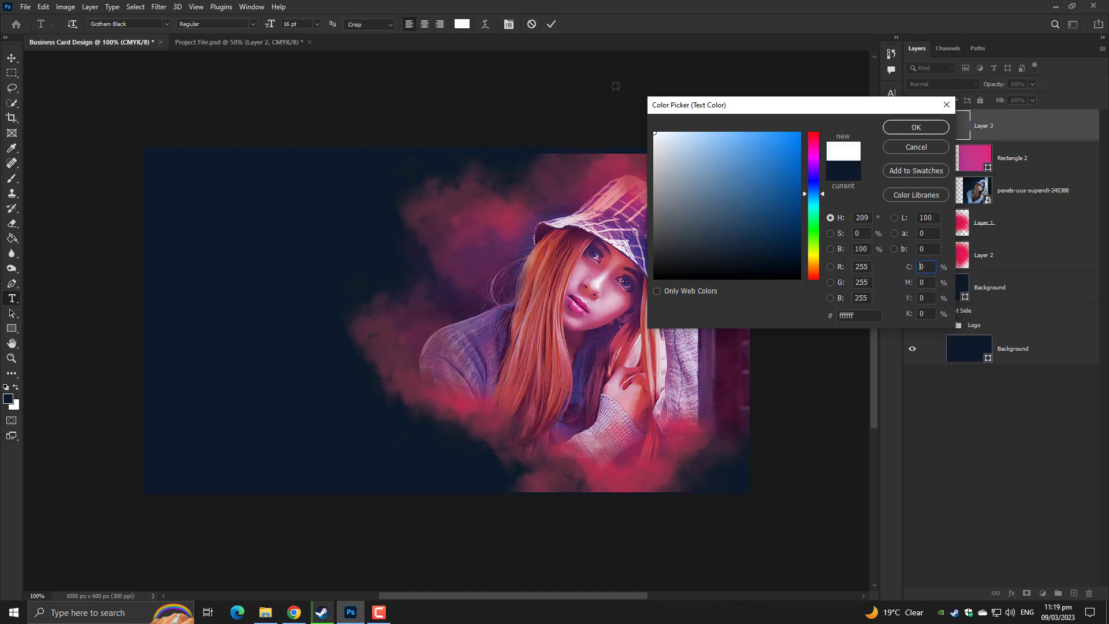
left_click(913, 131)
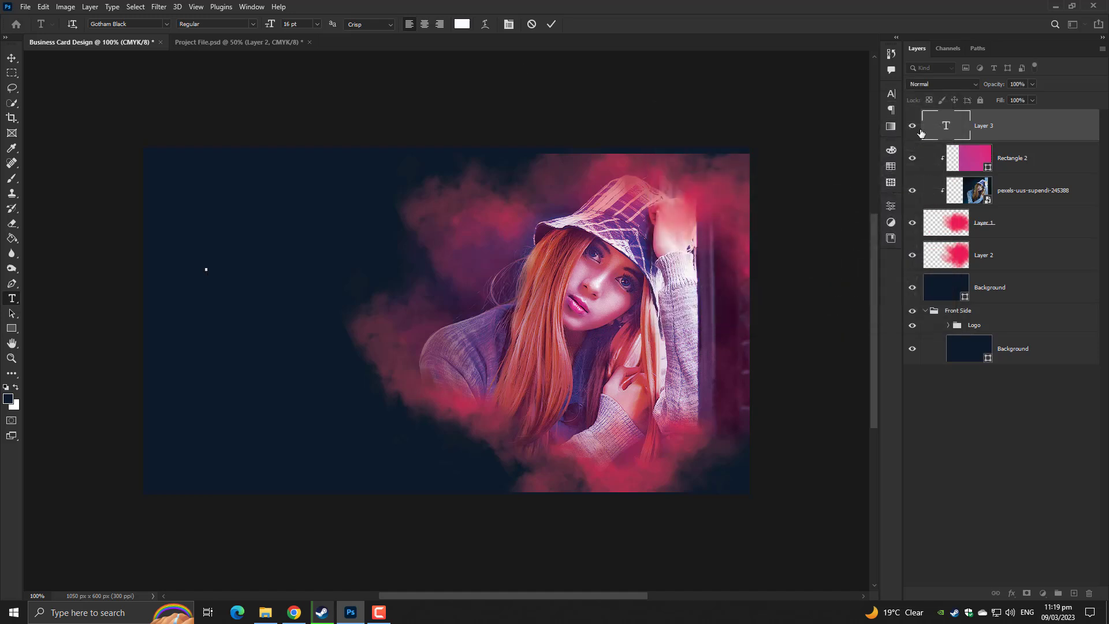
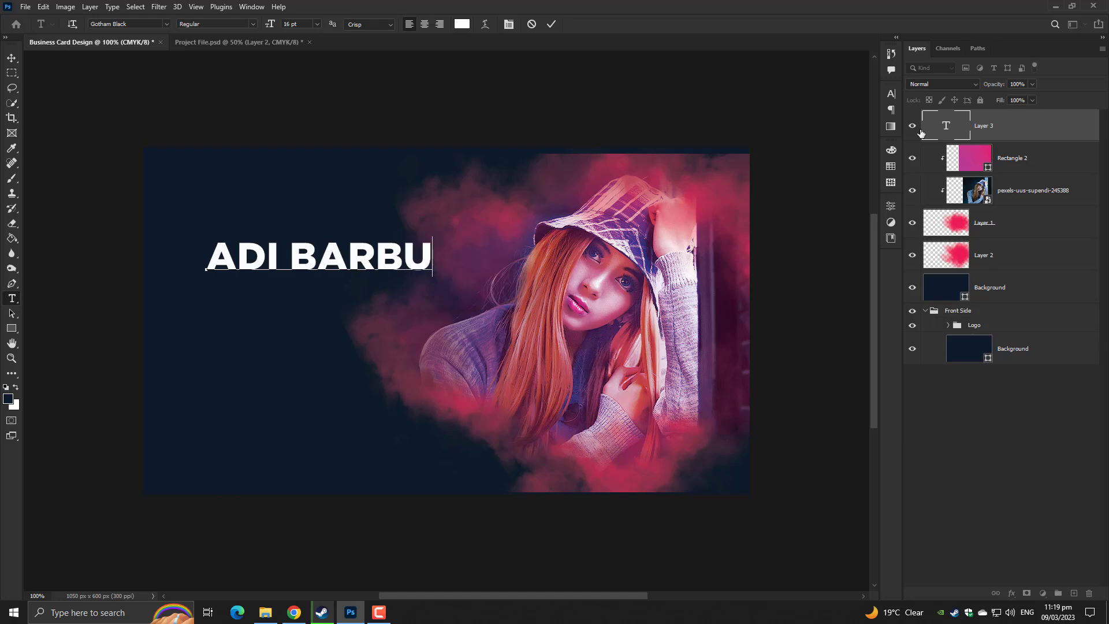
key("ctrl+a")
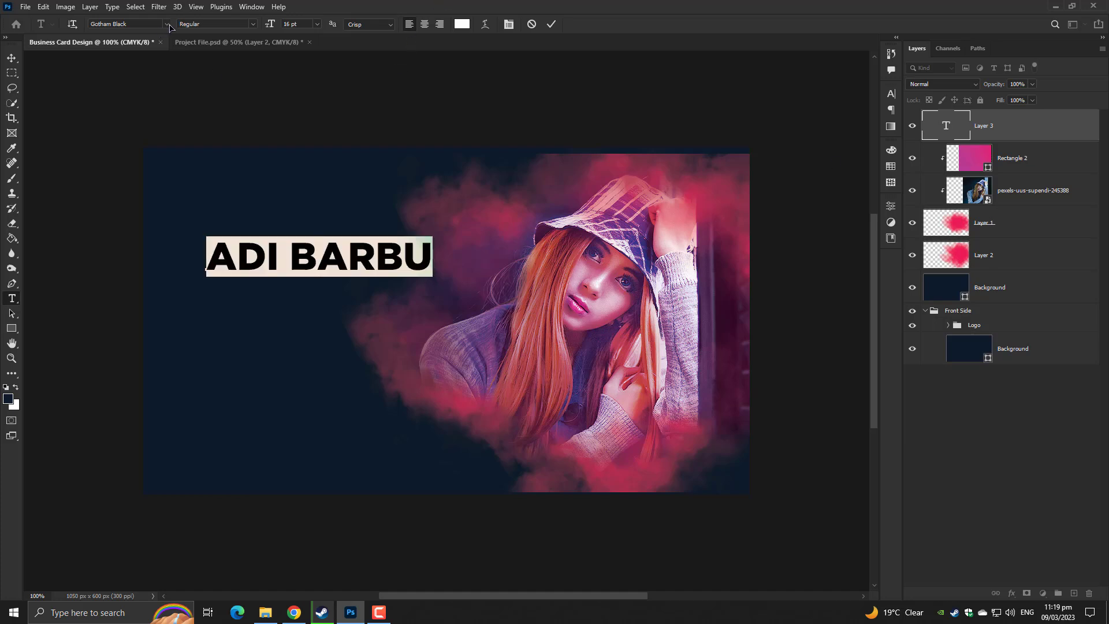
Move the name text to the upper left and scale it down slightly
left_click(12, 58)
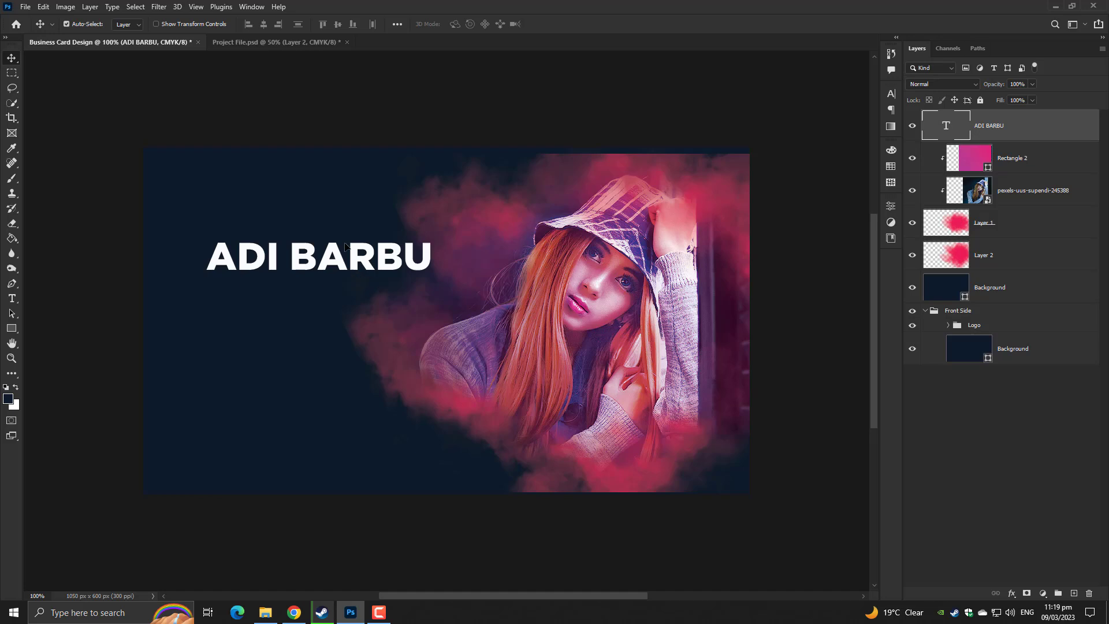
left_click_drag(356, 262, 338, 218)
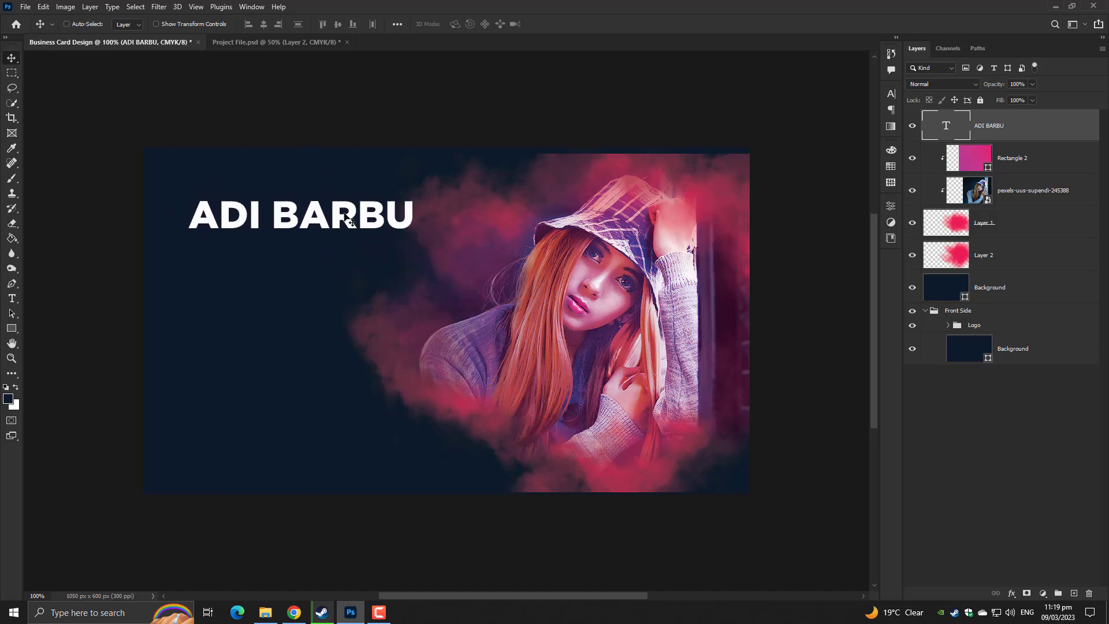
key("ctrl+t")
left_click_drag(411, 227, 550, 309)
key("Return")
key("ctrl+plus")
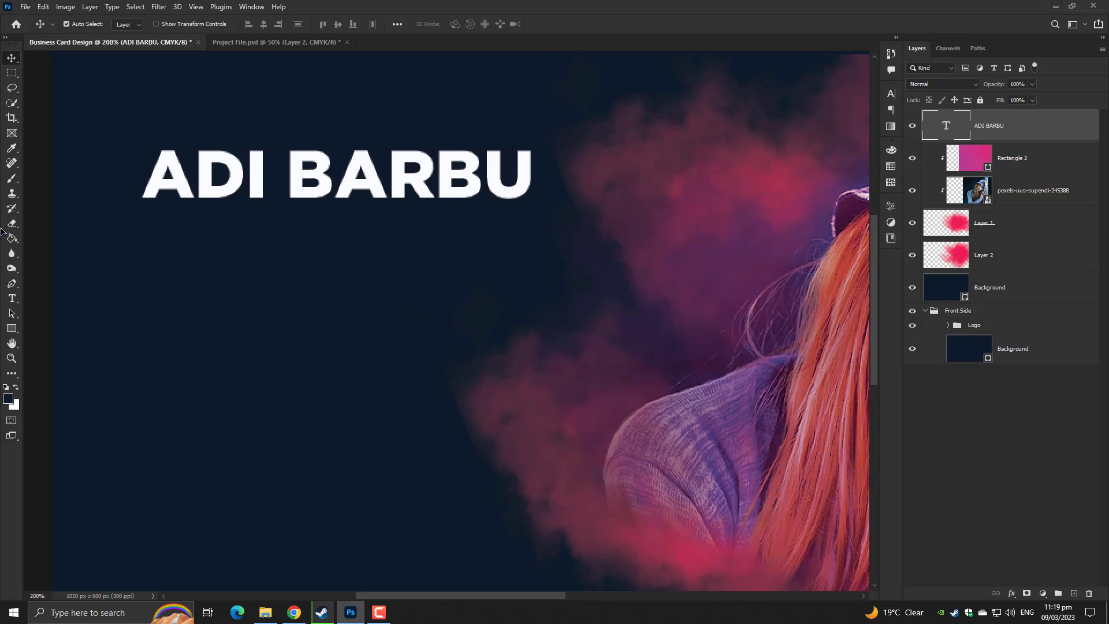
Add a PHOTOGRAPHER text line below the name and colour it red ff0040
left_click(12, 298)
left_click(209, 348)
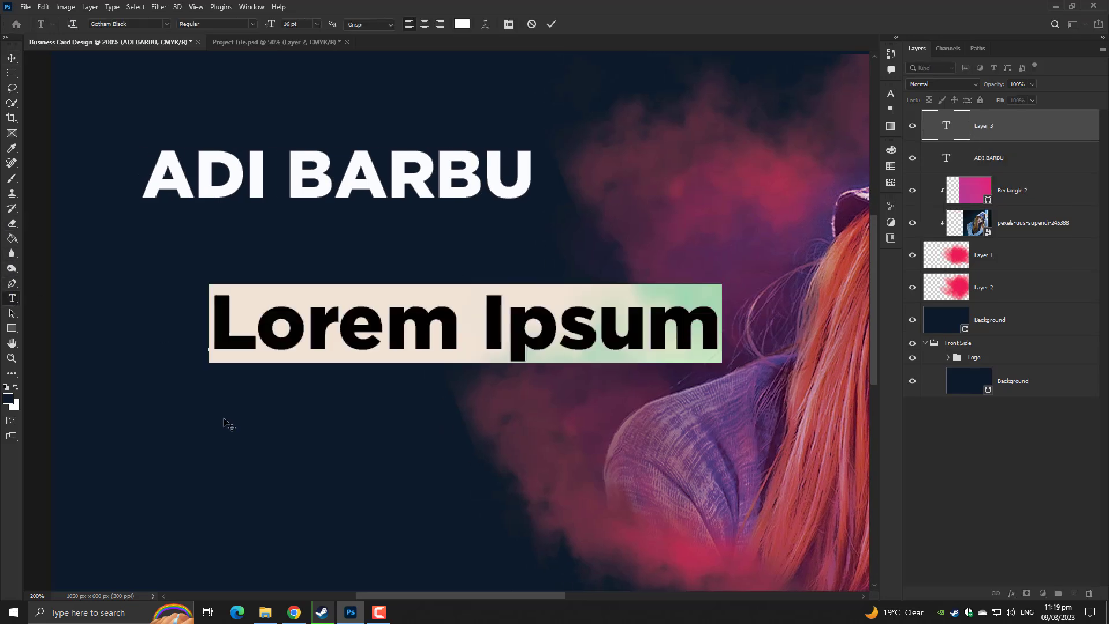
key("BackSpace")
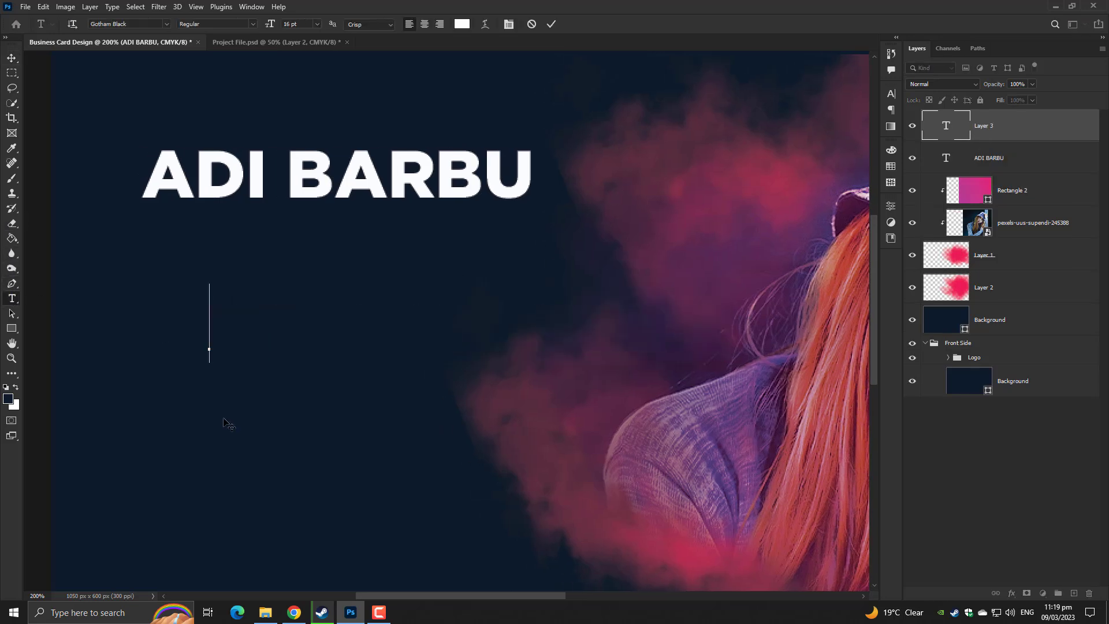
type("PHOTOG")
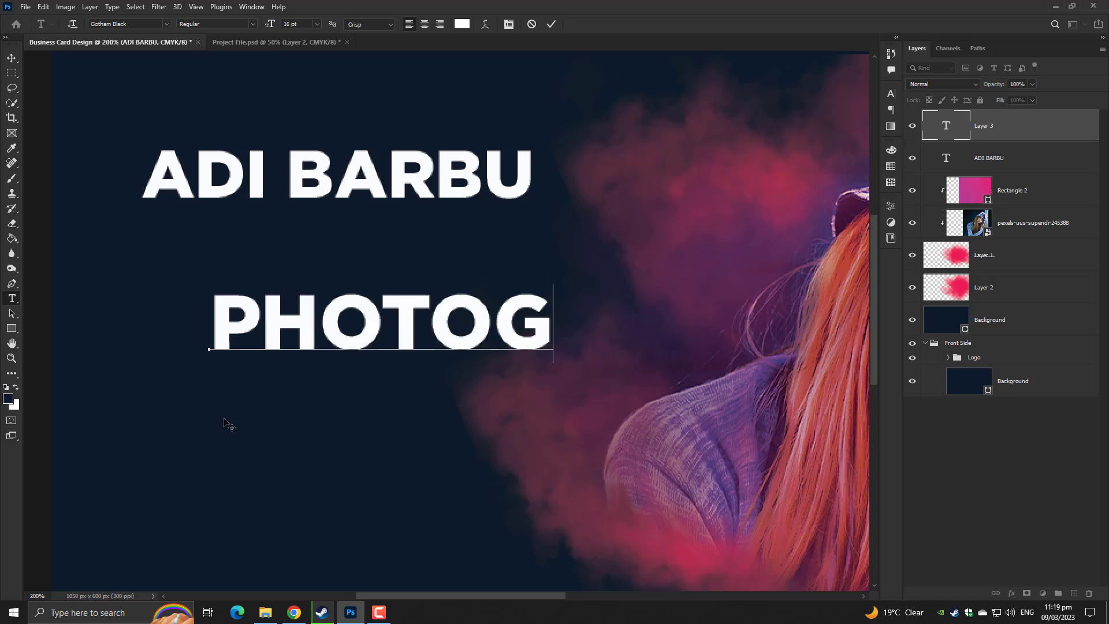
type("RAPHER")
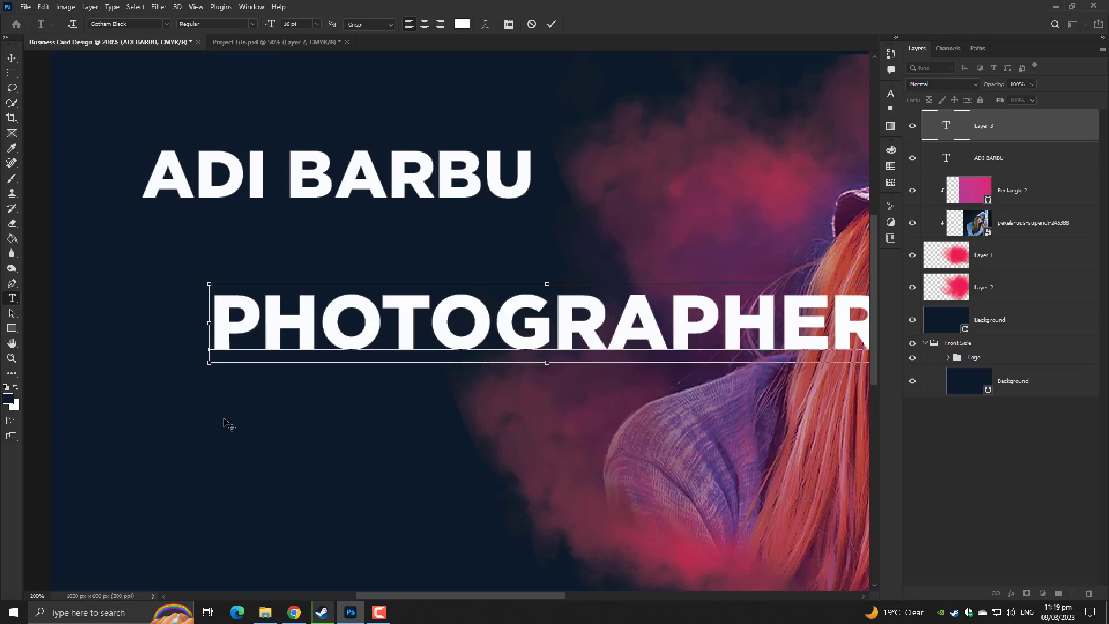
key("ctrl+a")
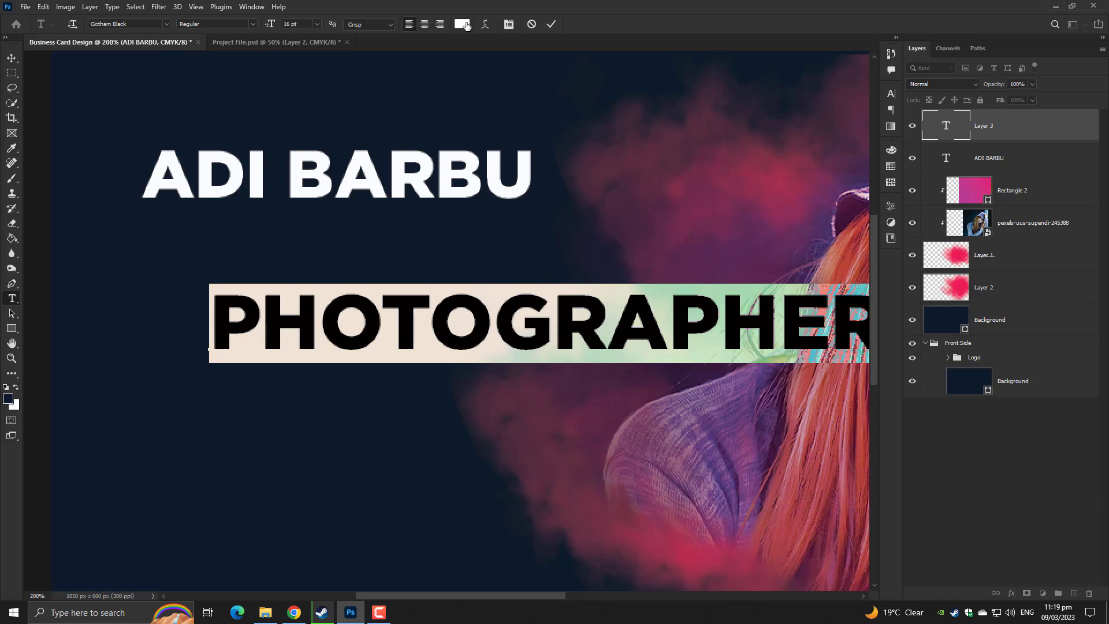
left_click(465, 25)
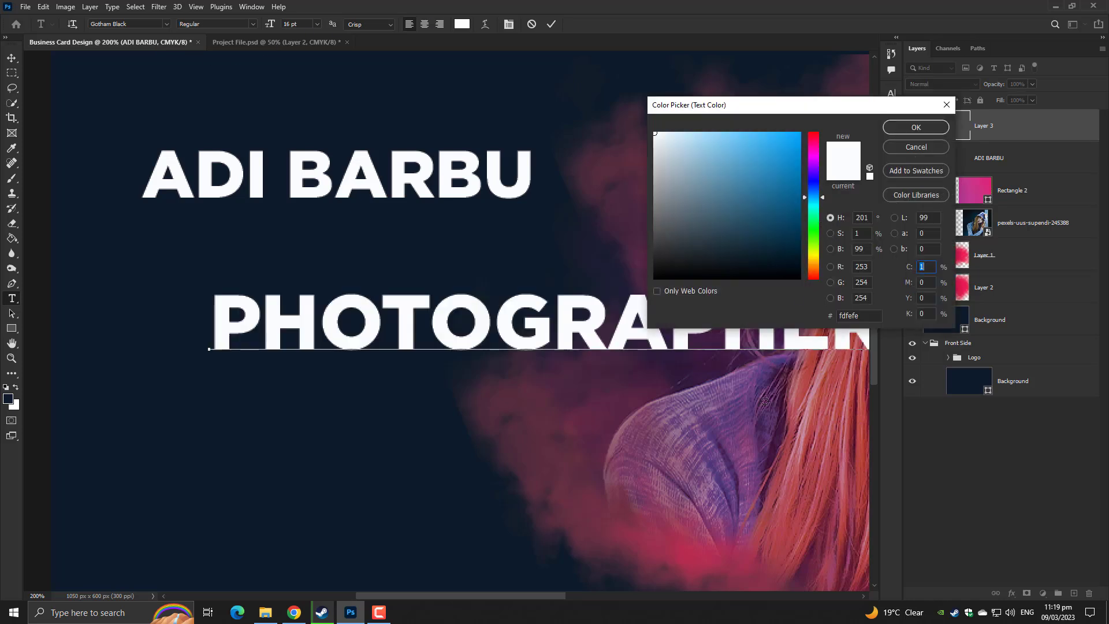
left_click(694, 551)
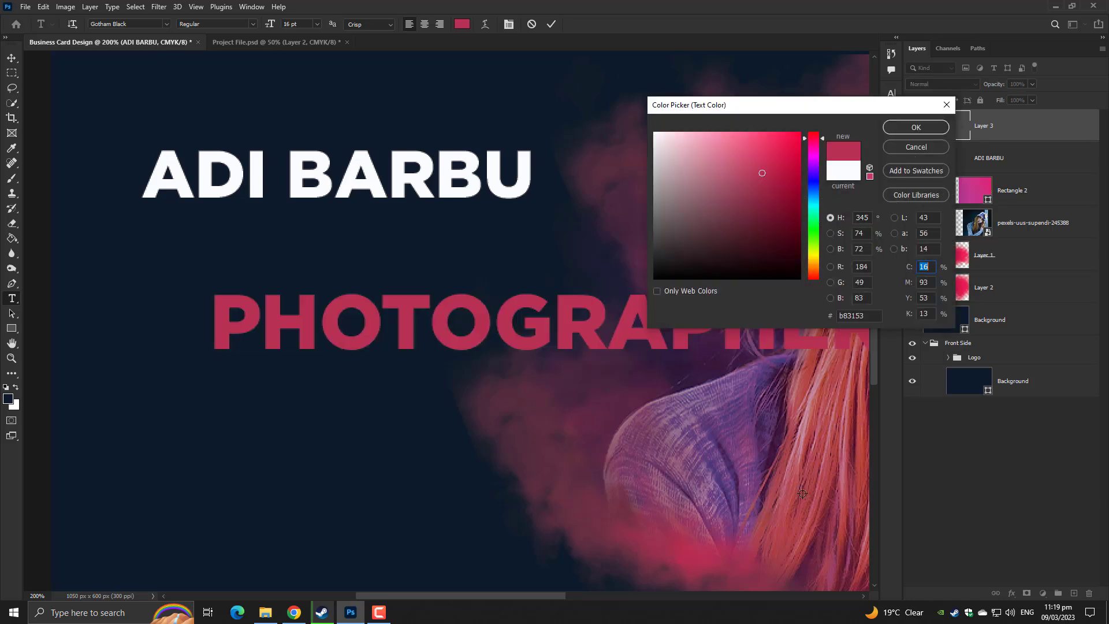
left_click_drag(779, 146, 847, 105)
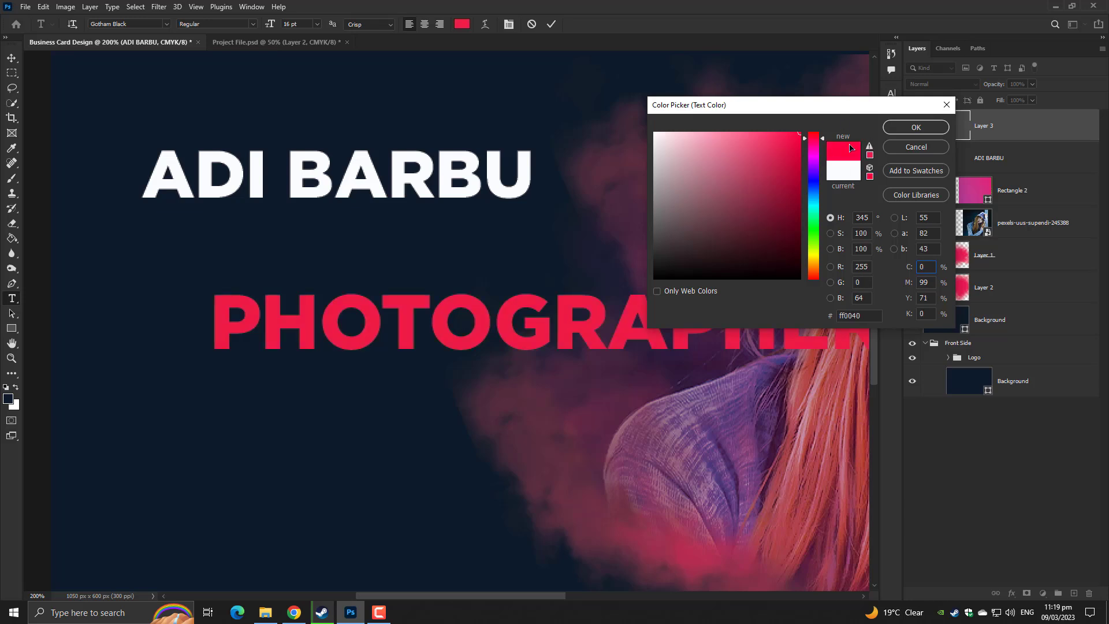
left_click(900, 128)
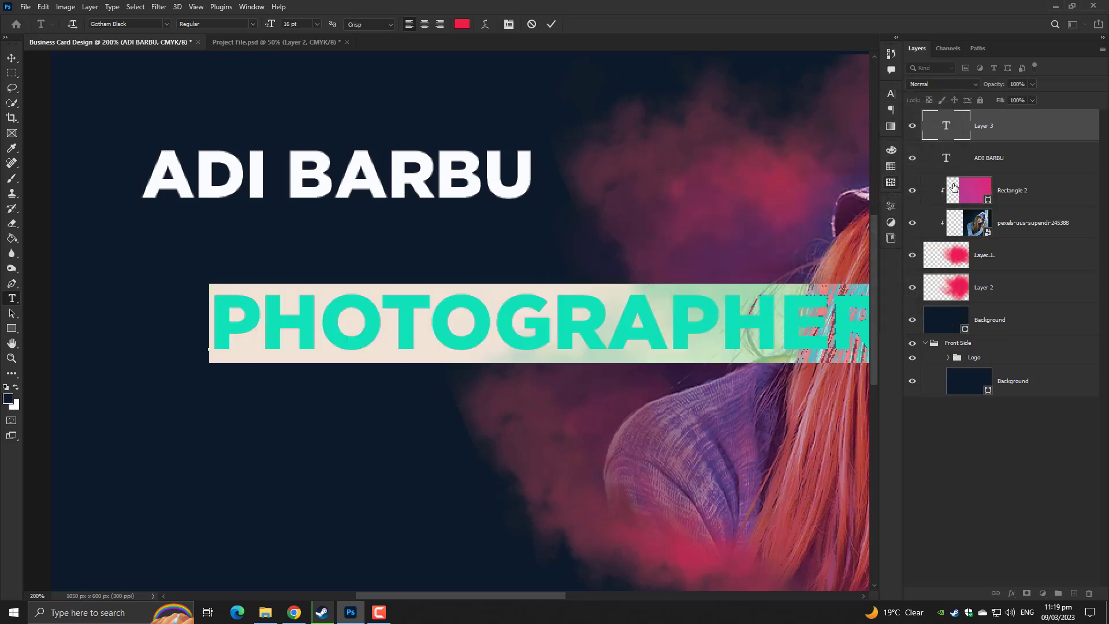
left_click(508, 24)
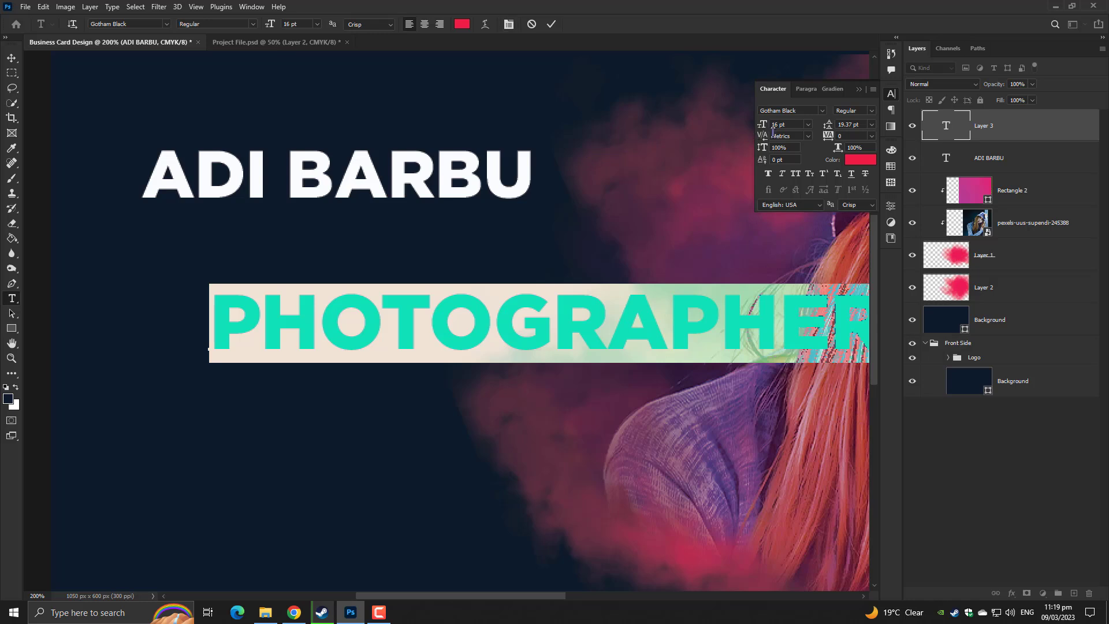
left_click_drag(766, 129, 761, 136)
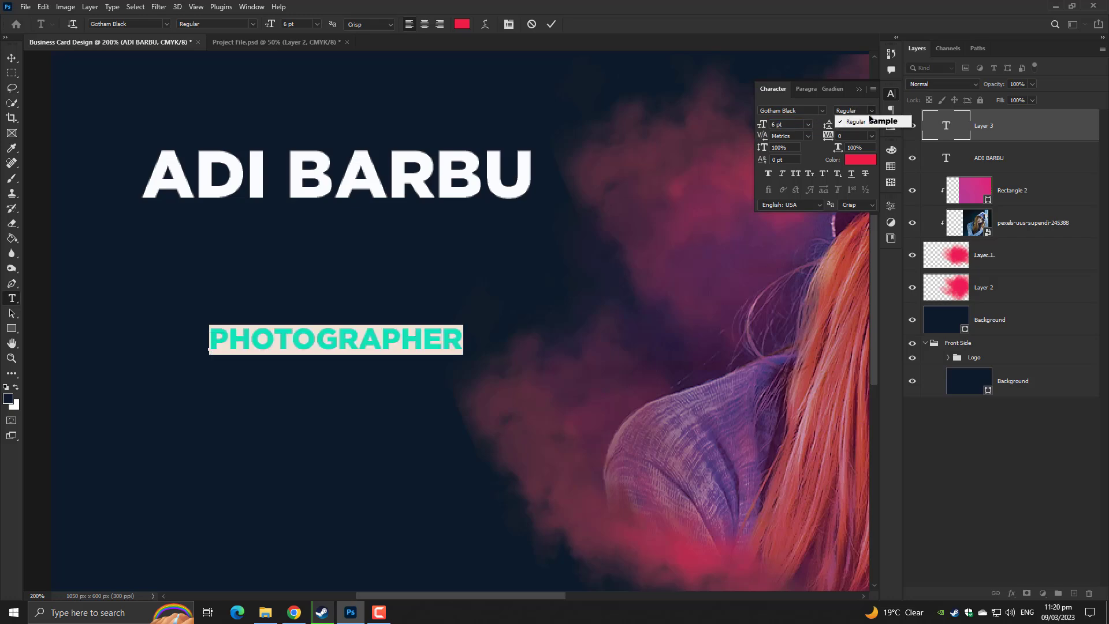
left_click(821, 111)
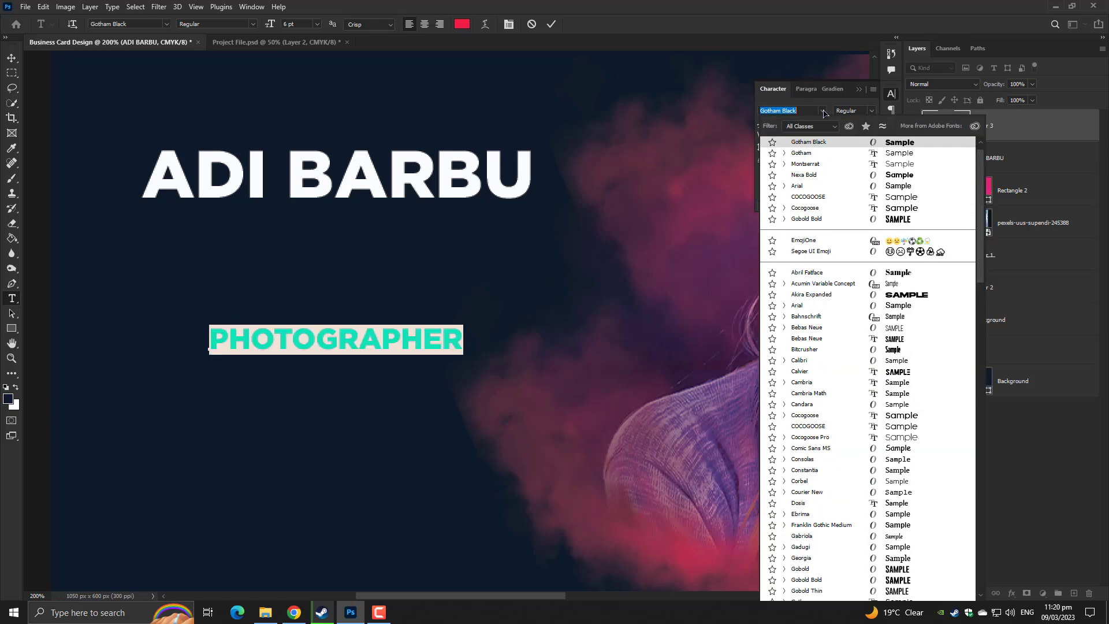
left_click(817, 153)
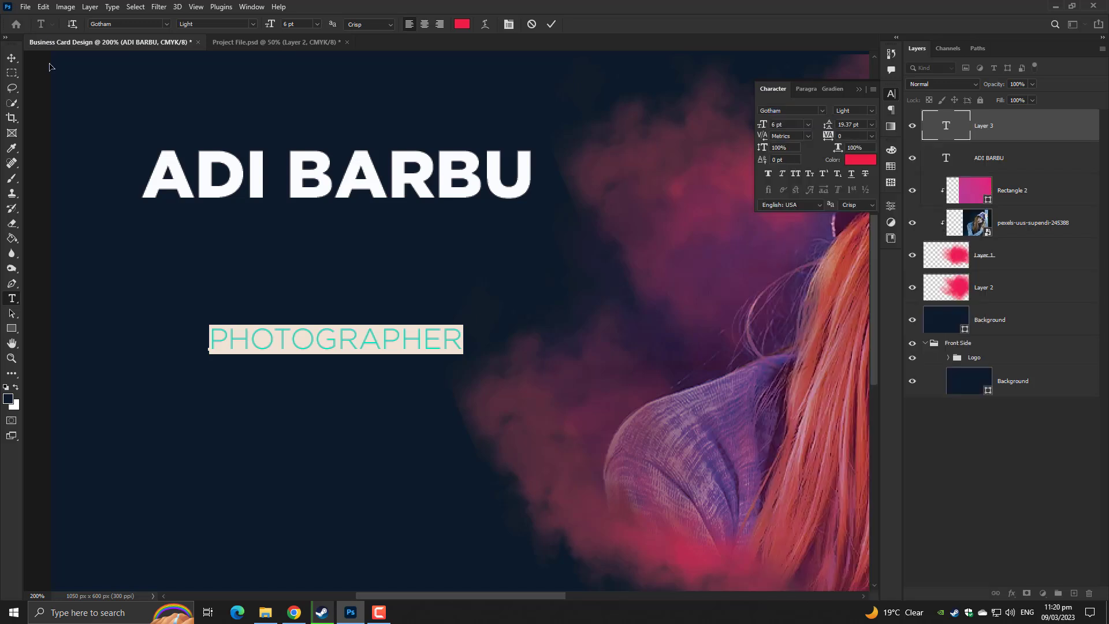
left_click(12, 58)
left_click_drag(344, 295, 393, 229)
scroll(607, 296, "down", 3)
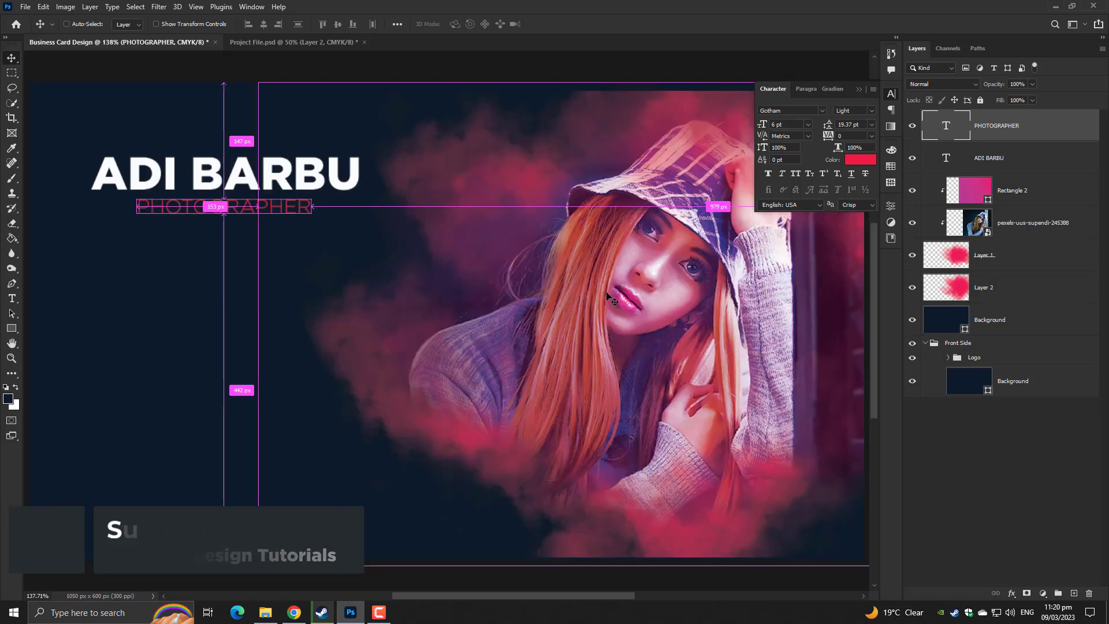
left_click(872, 112)
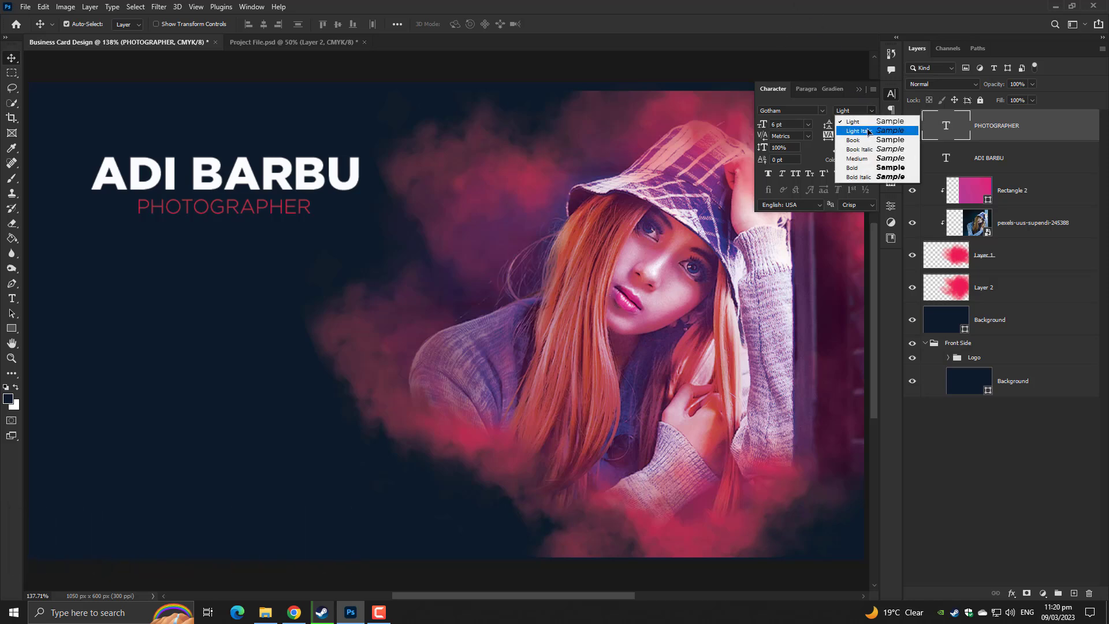
left_click(867, 141)
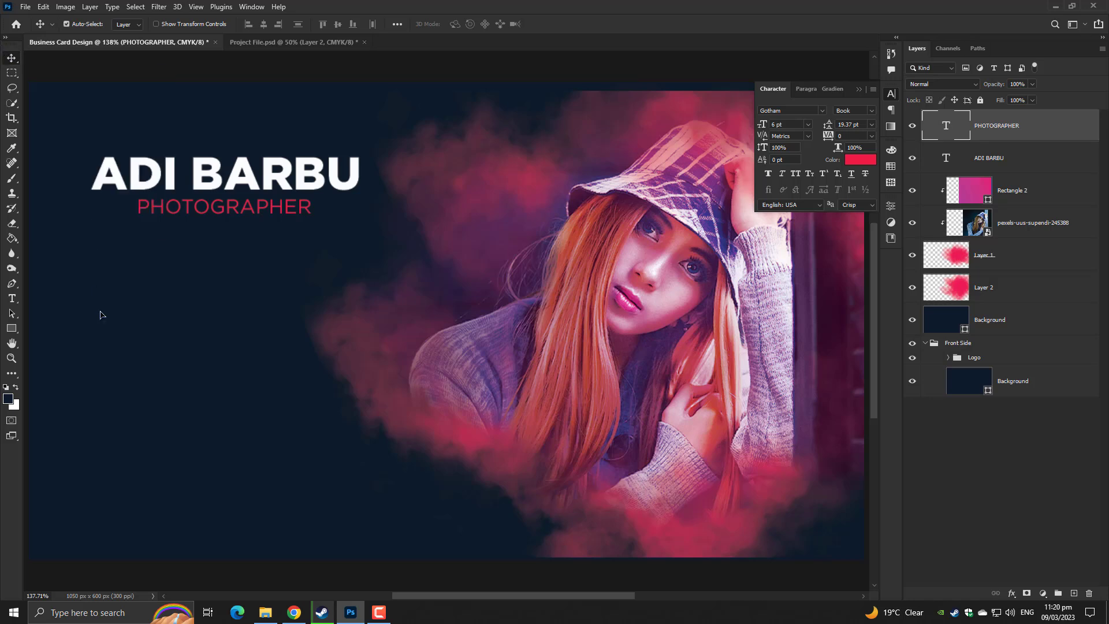
Draw a circle on the card's left side below the name
left_click_drag(195, 364, 276, 336)
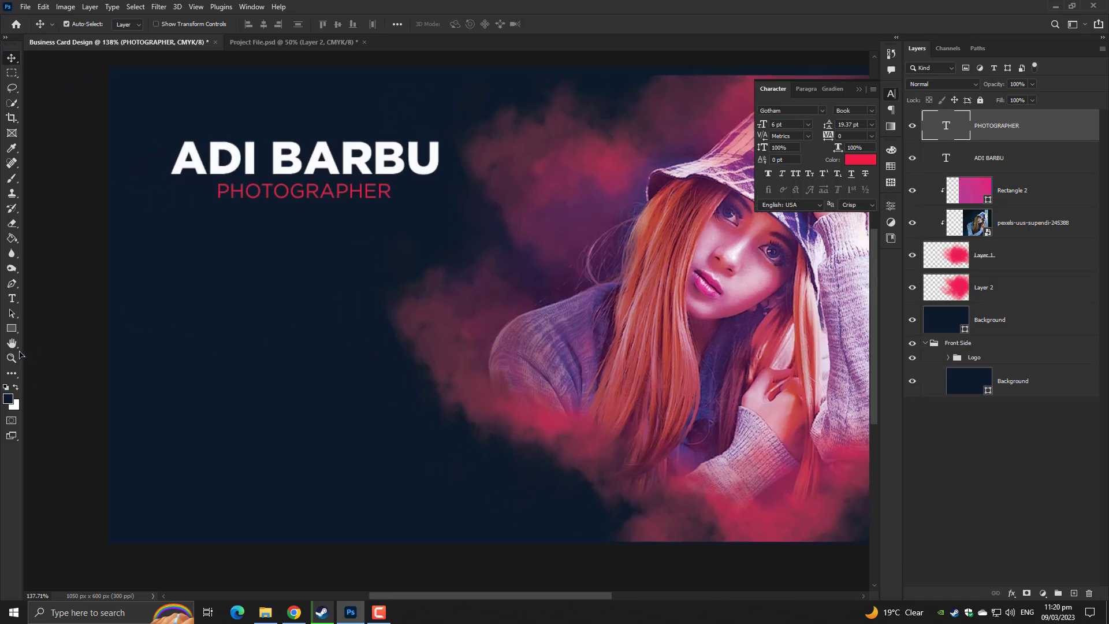
left_click_drag(12, 328, 49, 339)
left_click_drag(175, 344, 231, 393)
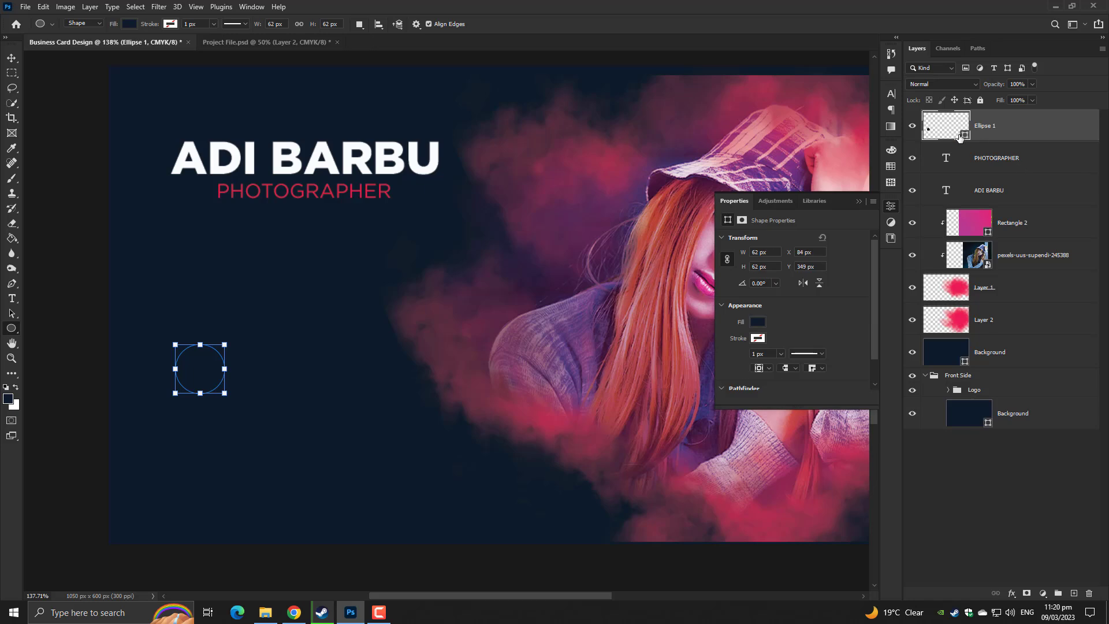
Fill the new circle with red and move it up and left into place
left_click(757, 322)
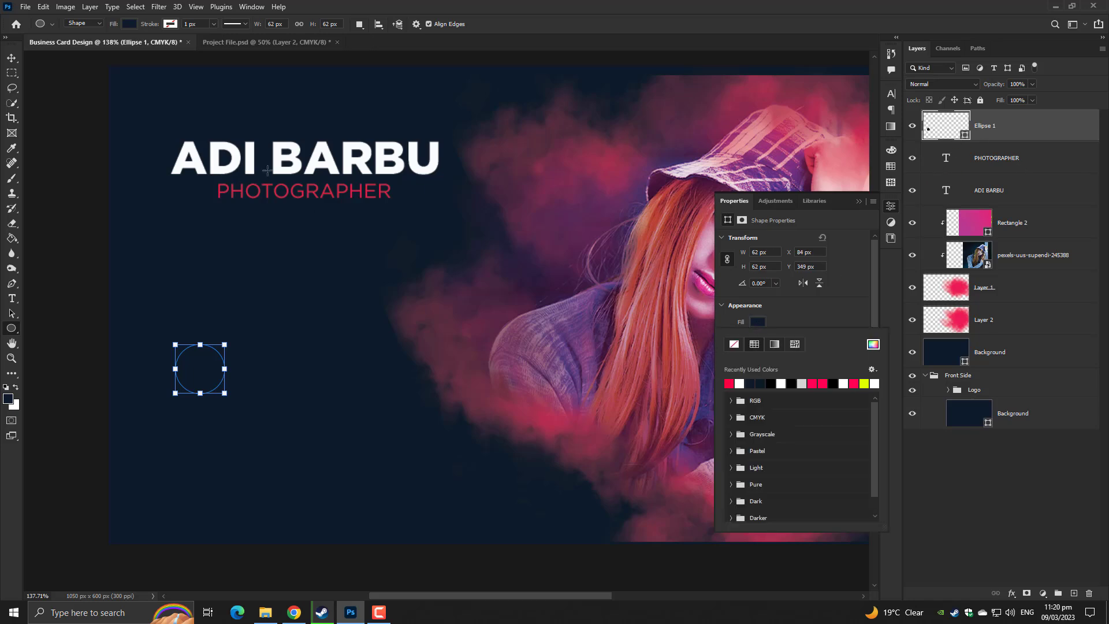
left_click(729, 381)
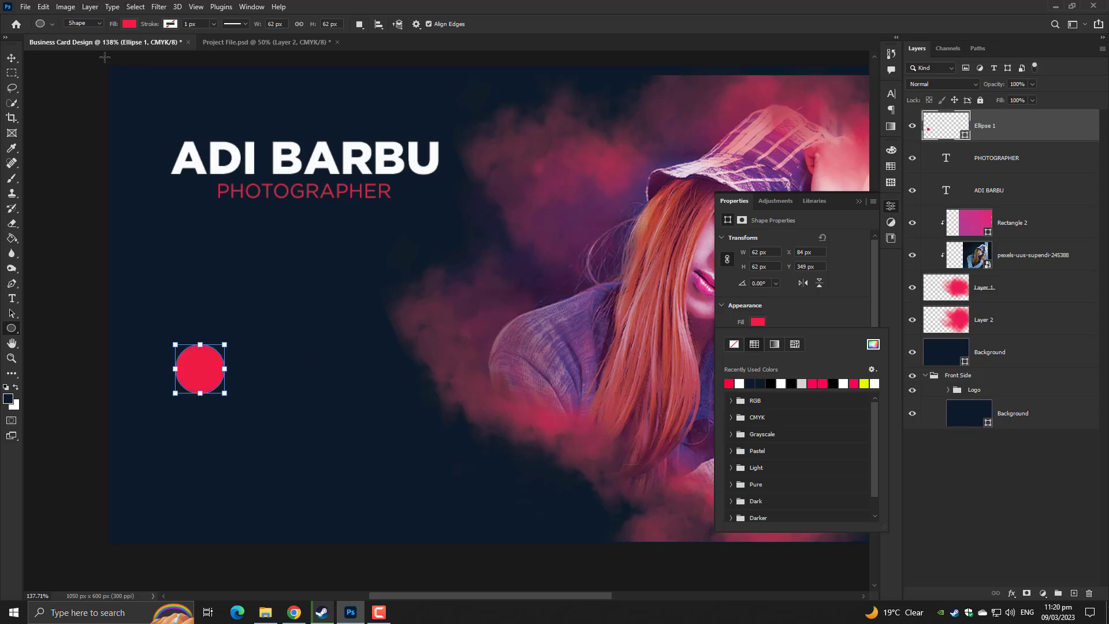
left_click(12, 58)
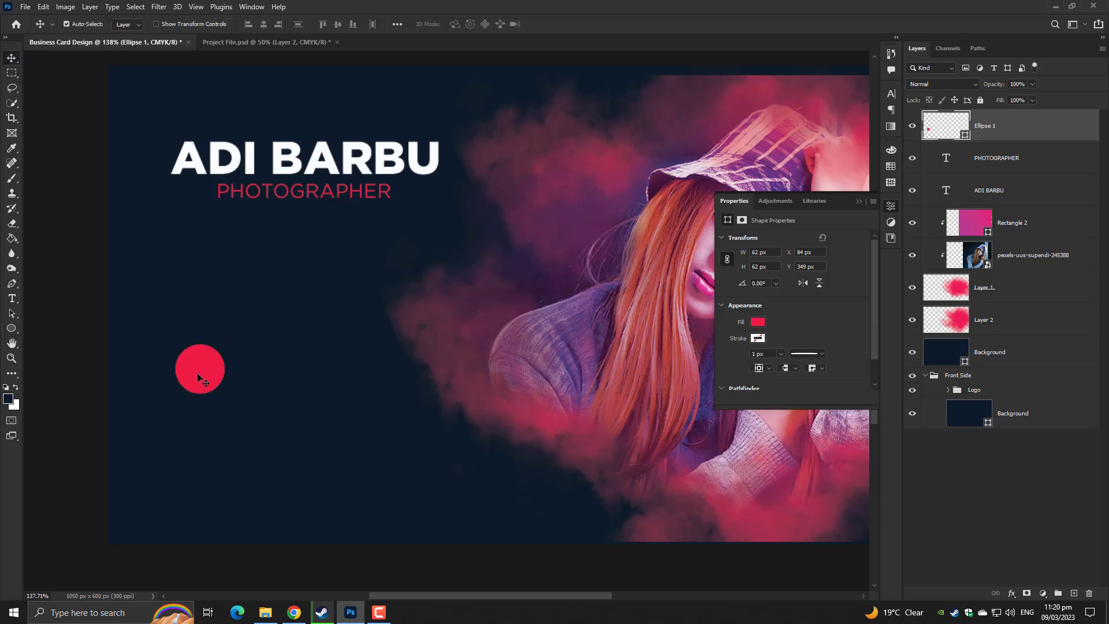
left_click_drag(200, 371, 198, 469)
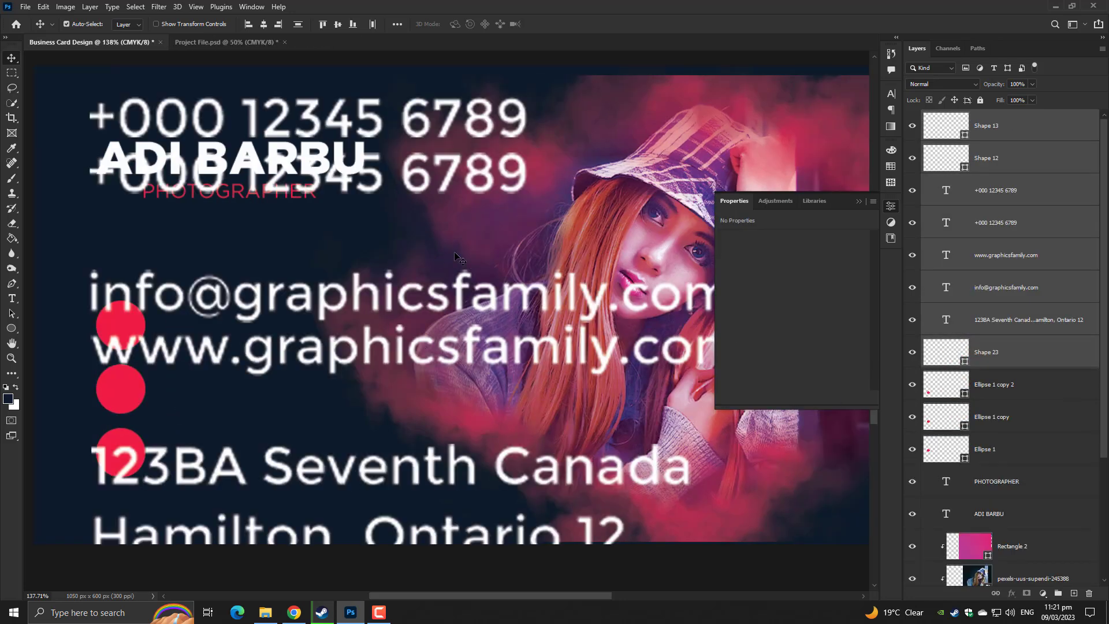
Scale down the pasted contact icons and text with Free Transform
key("ctrl+t")
key("ctrl+minus")
key("ctrl+minus")
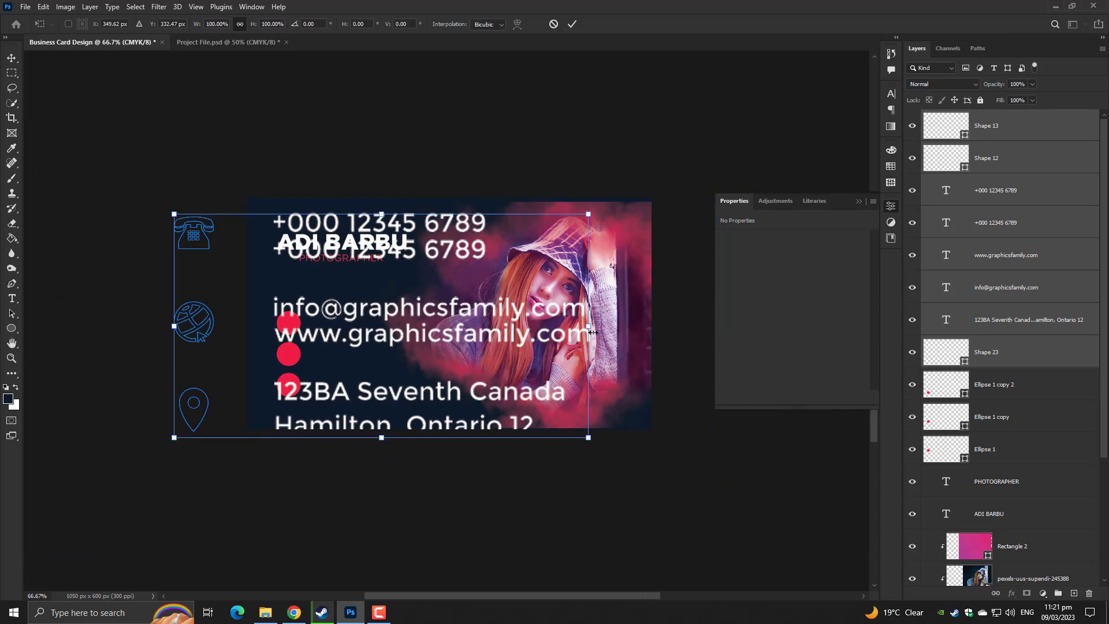
left_click_drag(592, 332, 718, 320)
key("ctrl+plus")
key("ctrl+plus")
key("ctrl+plus")
left_click_drag(592, 360, 740, 361)
key("Return")
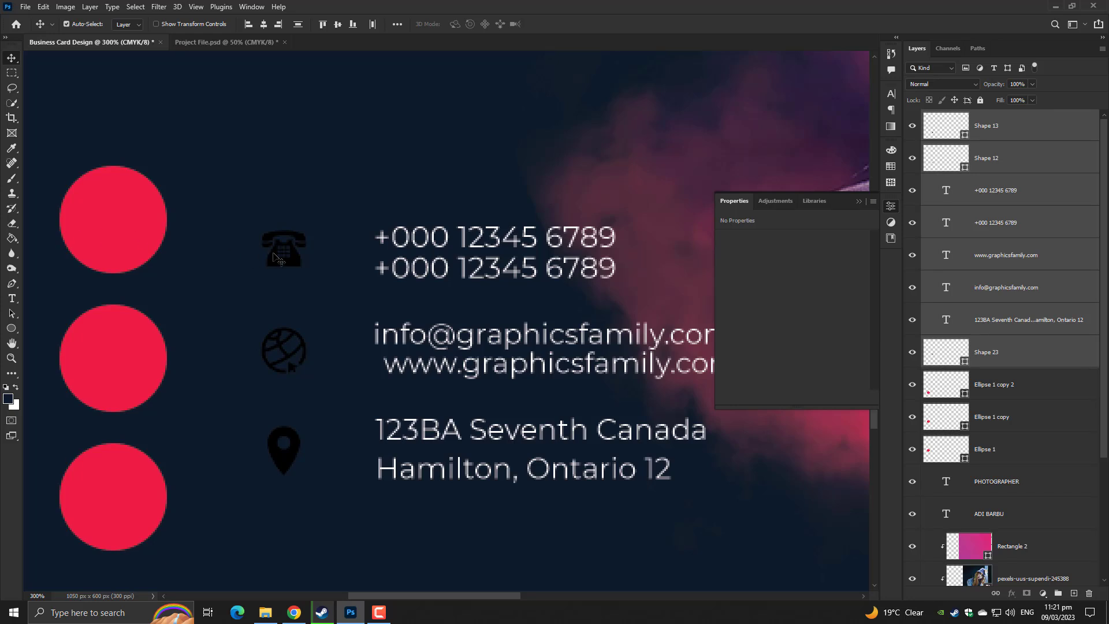
Move the icons and text onto the red circles and nudge the phone icon up
left_click_drag(288, 265, 125, 268)
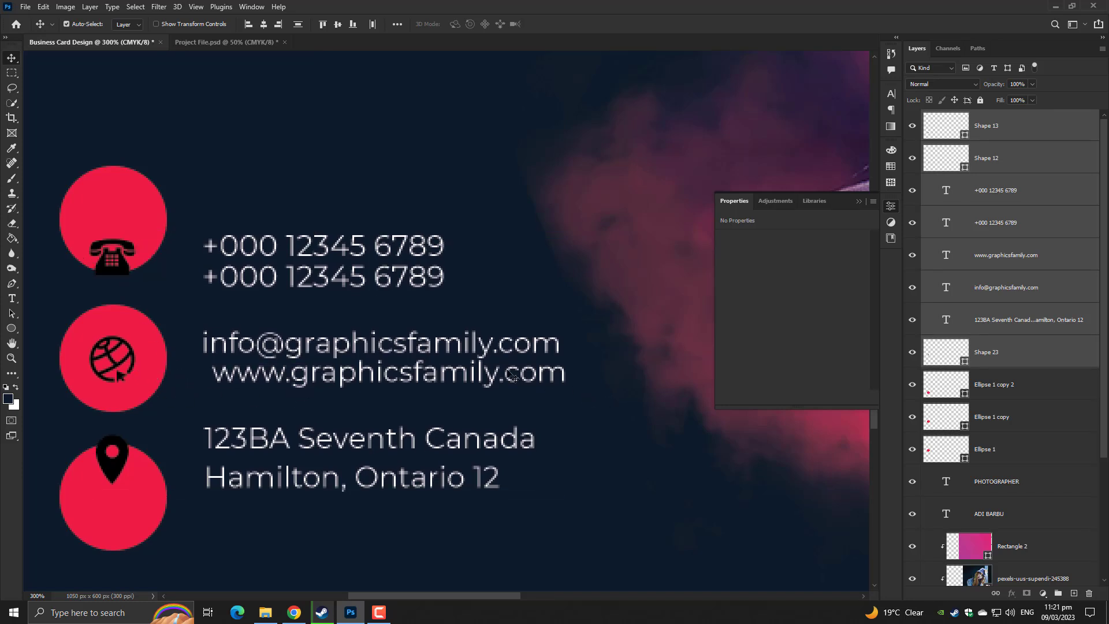
left_click_drag(472, 361, 714, 311)
left_click(104, 277)
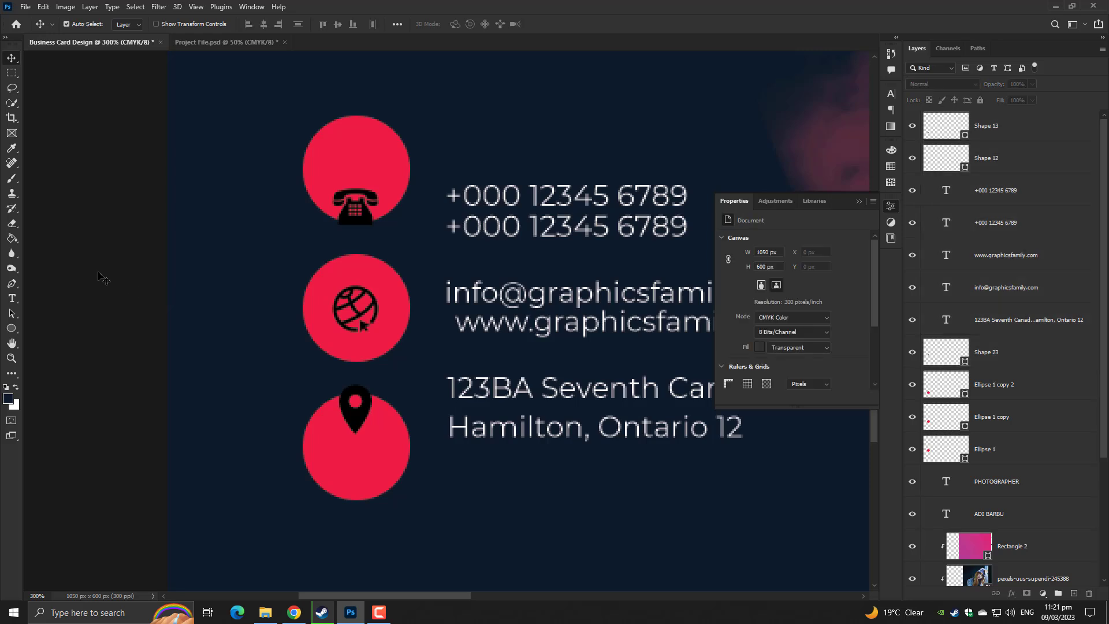
left_click_drag(360, 218, 361, 182)
Centre the pin icon in its circle and change its colour to white ffffff
left_click_drag(364, 424, 363, 461)
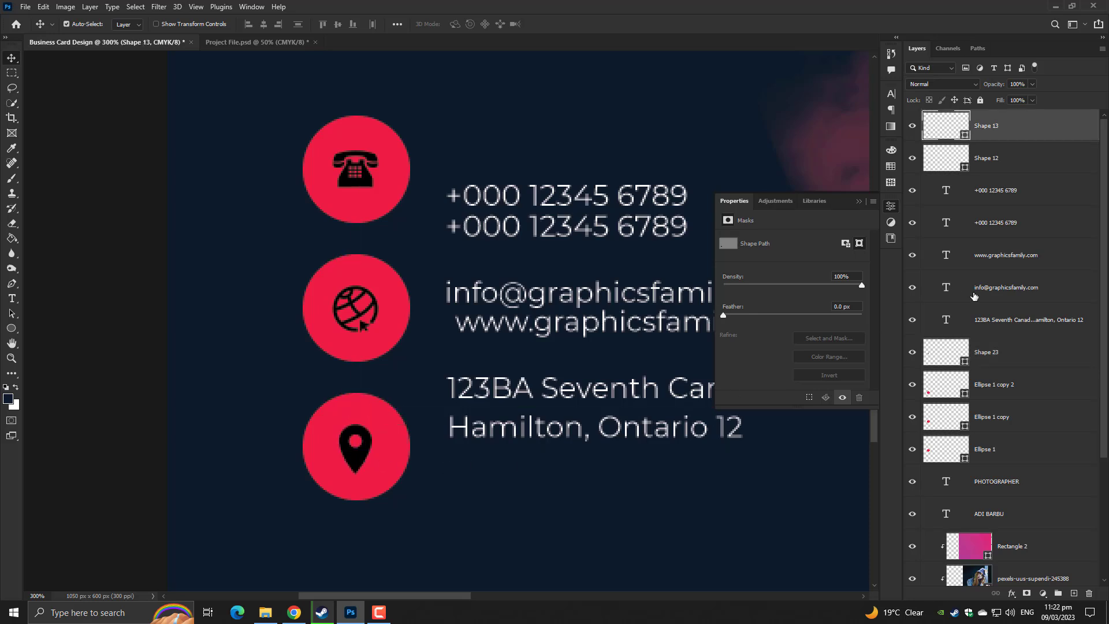
double_click(946, 127)
left_click(655, 132)
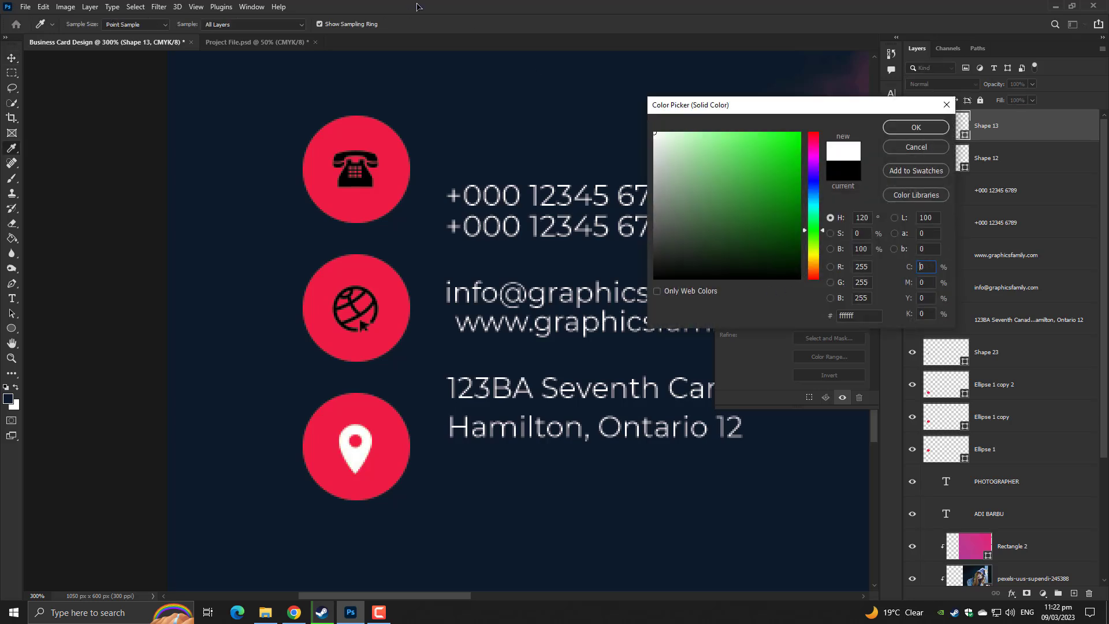
left_click(919, 131)
Change the globe and phone icons to white ffffff as well
double_click(947, 158)
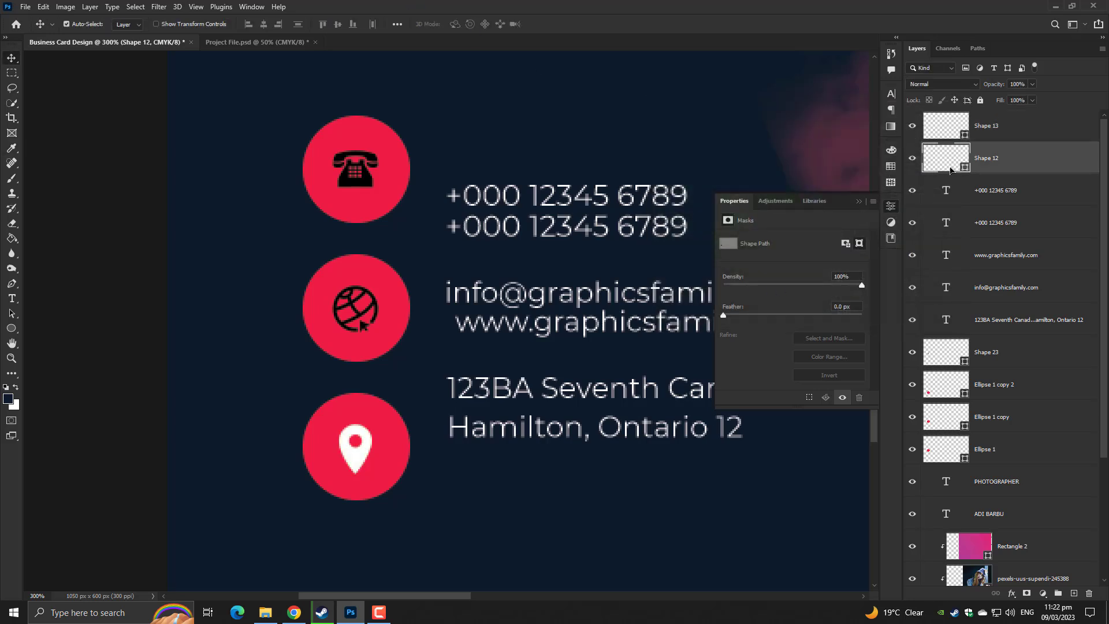
left_click(654, 133)
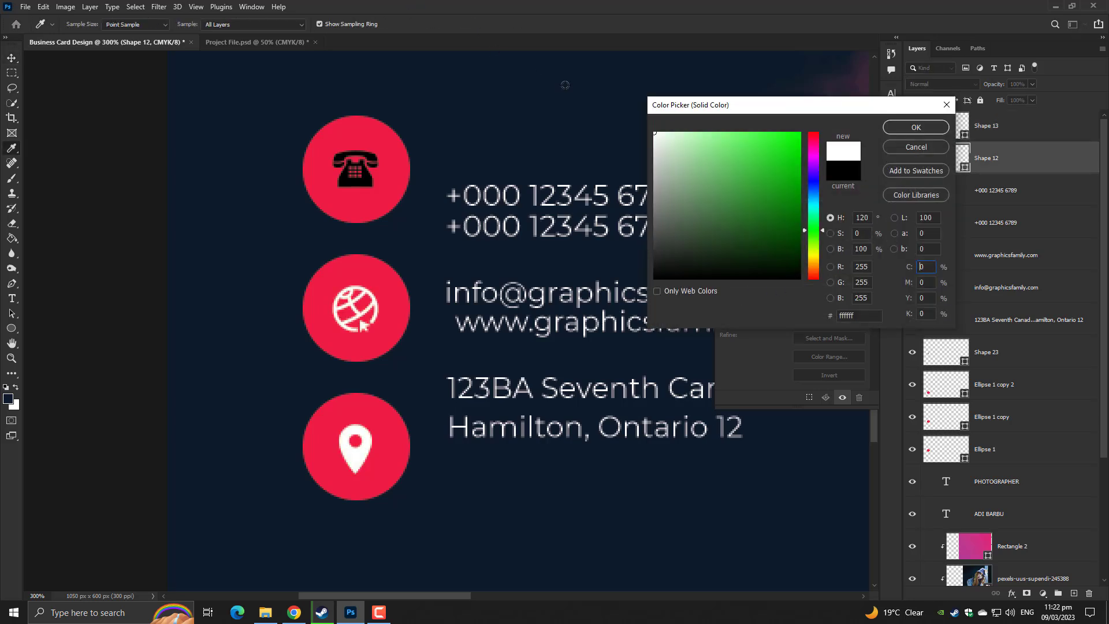
left_click(915, 127)
double_click(946, 352)
left_click(559, 75)
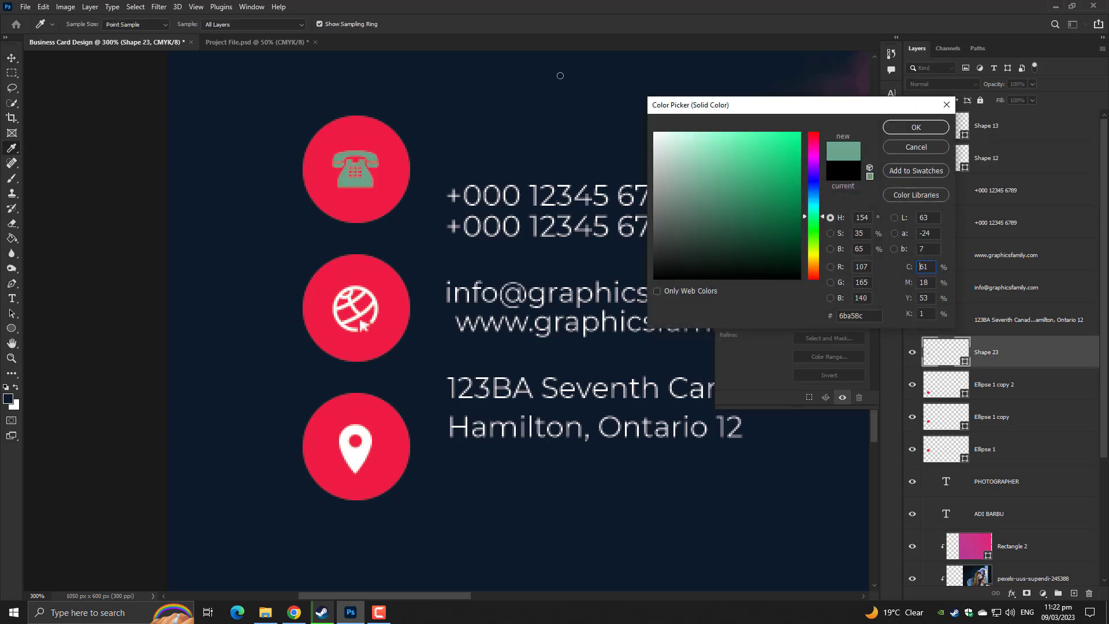
left_click(654, 133)
left_click(916, 127)
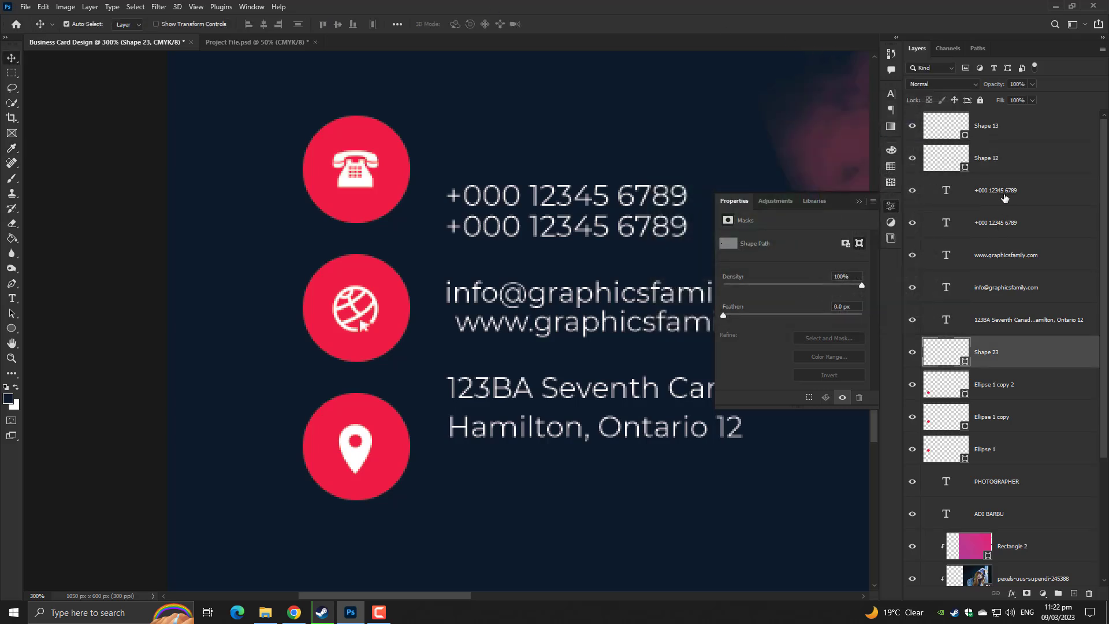
left_click(1004, 202)
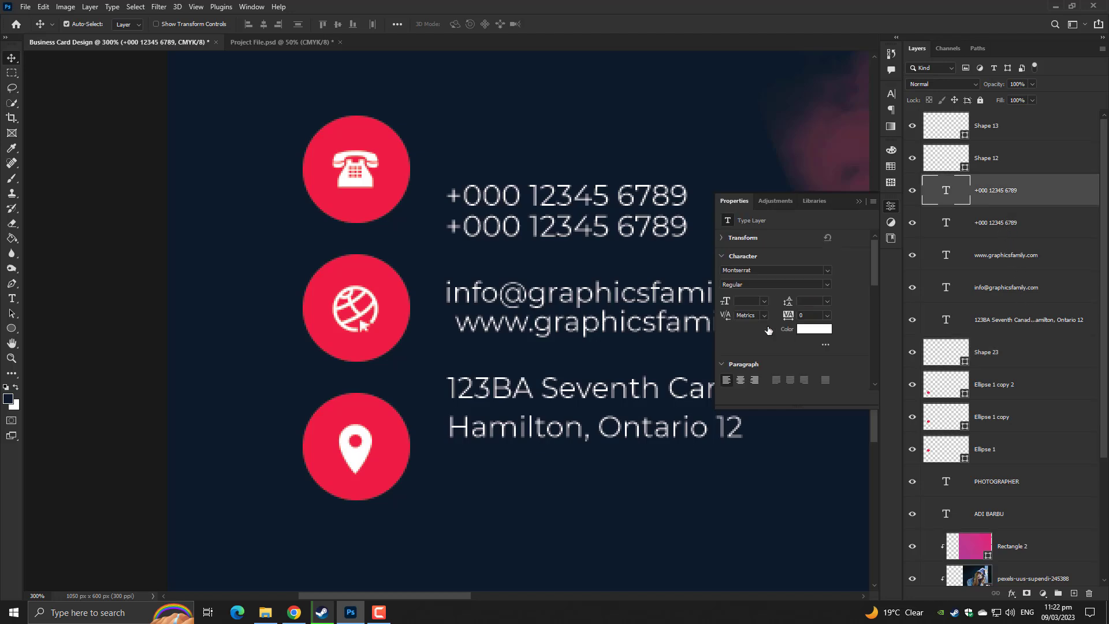
Select all contact text lines, scale them up to 151.88%, and commit the transform
left_click(1029, 320, "shift")
key("ctrl+t")
key("ctrl+minus")
key("ctrl+minus")
key("ctrl+minus")
key("ctrl+minus")
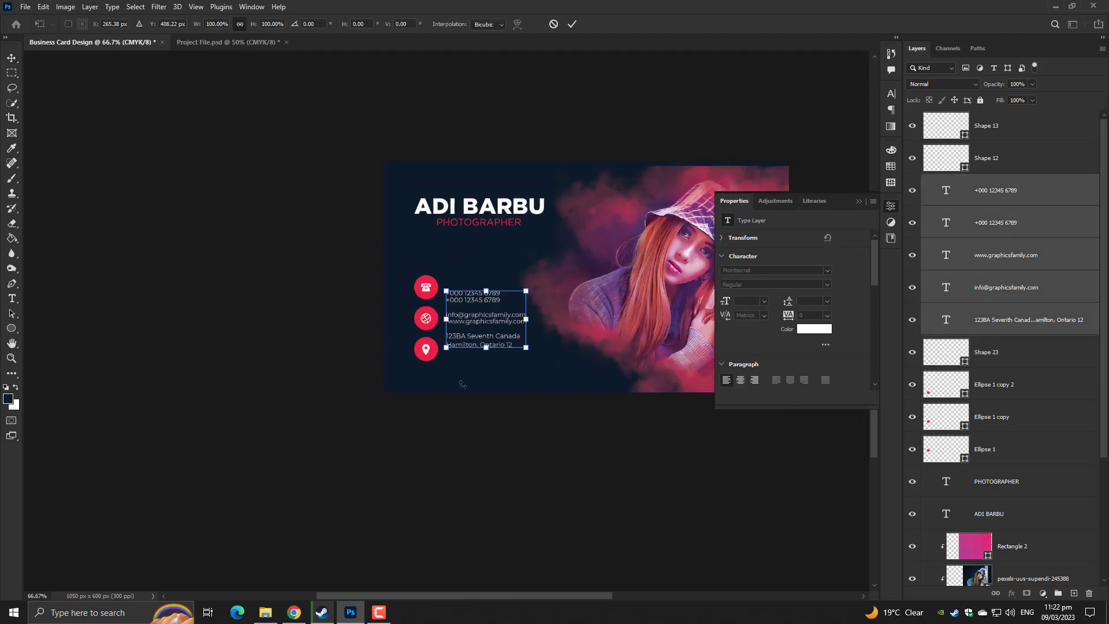
left_click_drag(527, 324, 565, 324)
key("ctrl+plus")
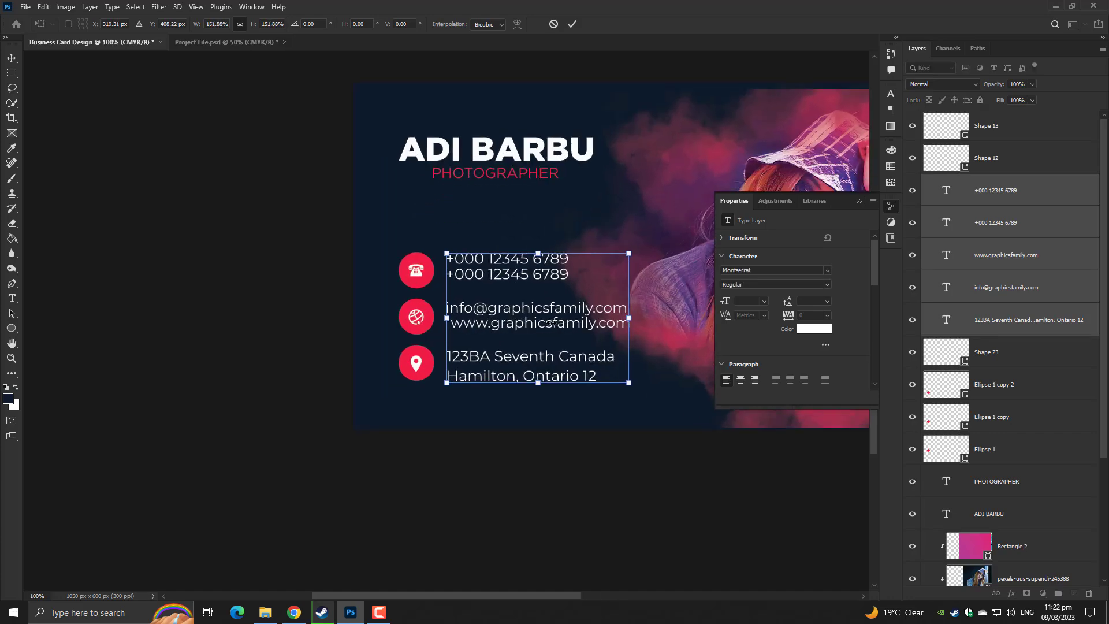
key("ctrl+plus")
left_click_drag(446, 315, 354, 315)
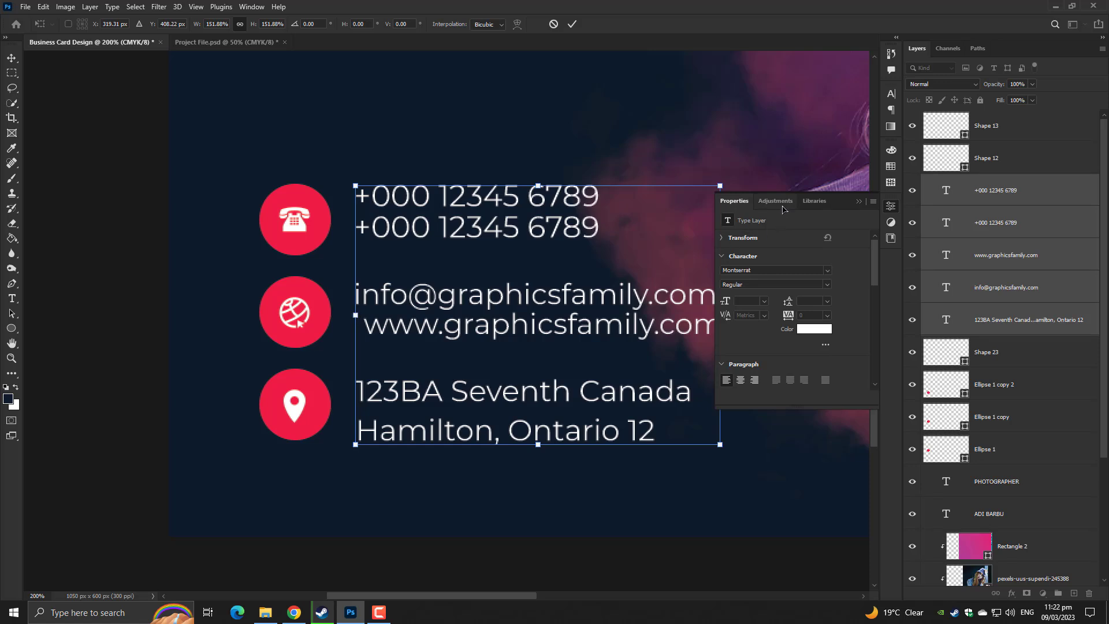
scroll(783, 209, "down", 3)
scroll(785, 213, "up", 3)
left_click(572, 24)
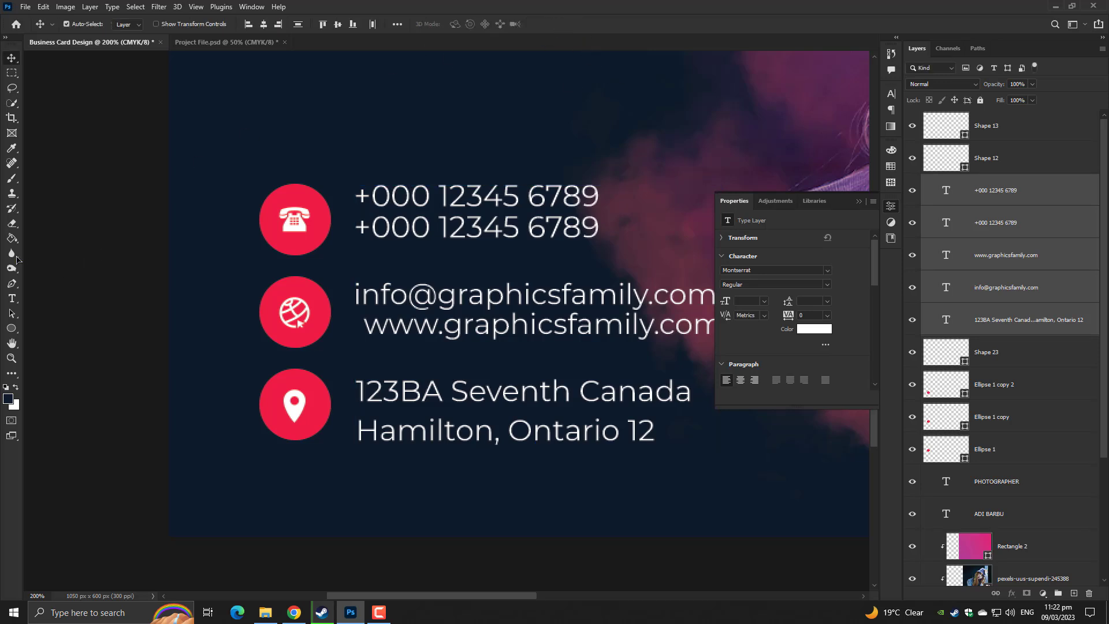
Left-align the email and website lines and move them back beside the globe icon
left_click(12, 299)
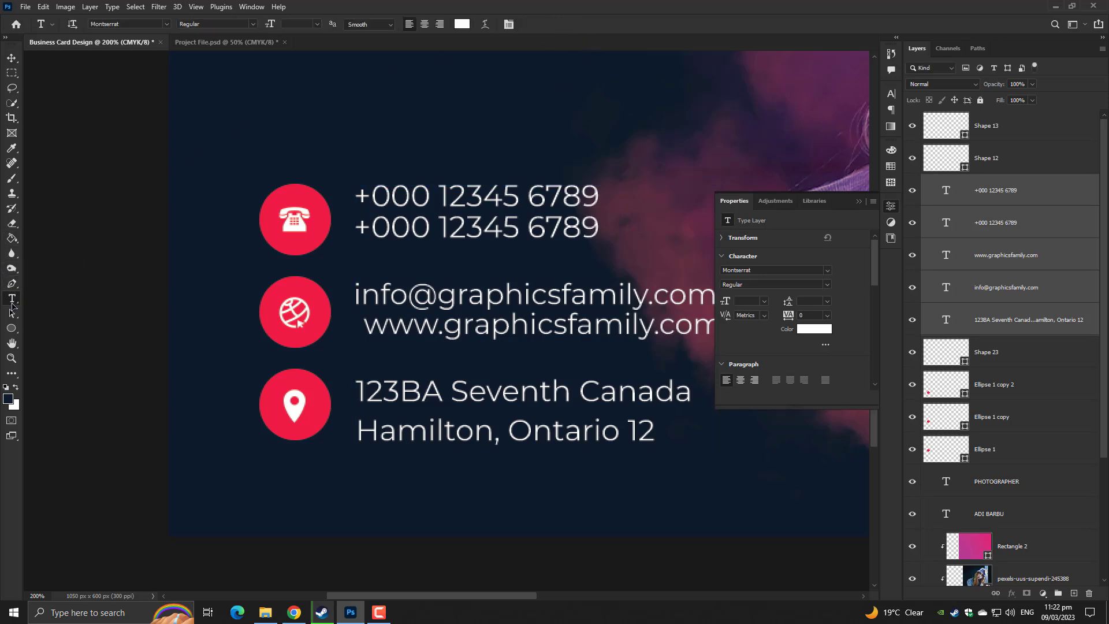
left_click(508, 25)
left_click(806, 89)
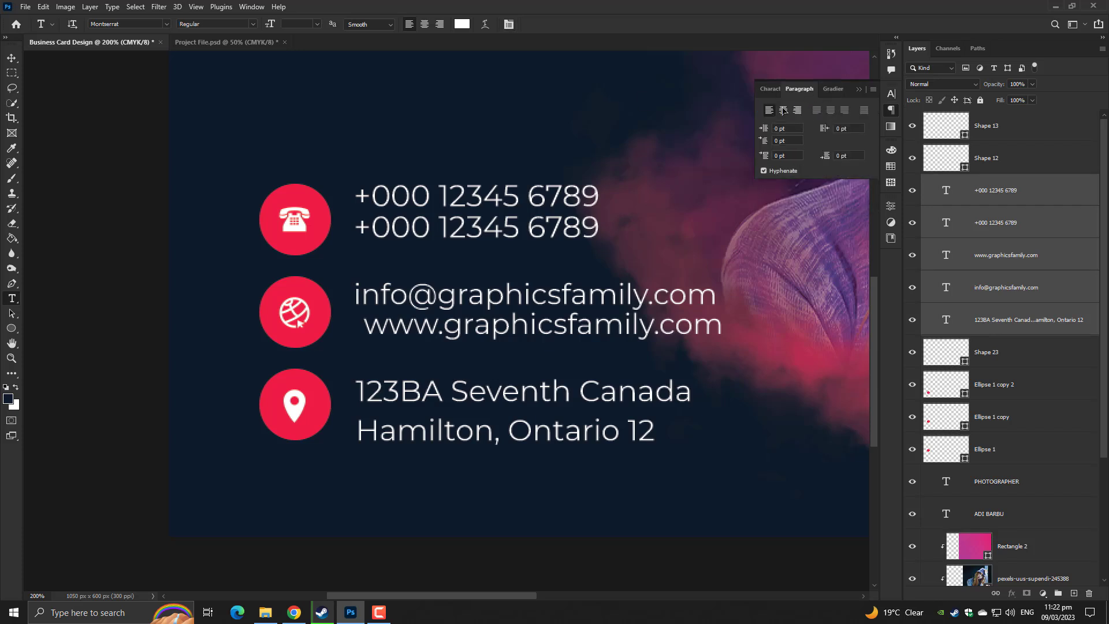
left_click(1016, 254)
left_click(1017, 285, "ctrl")
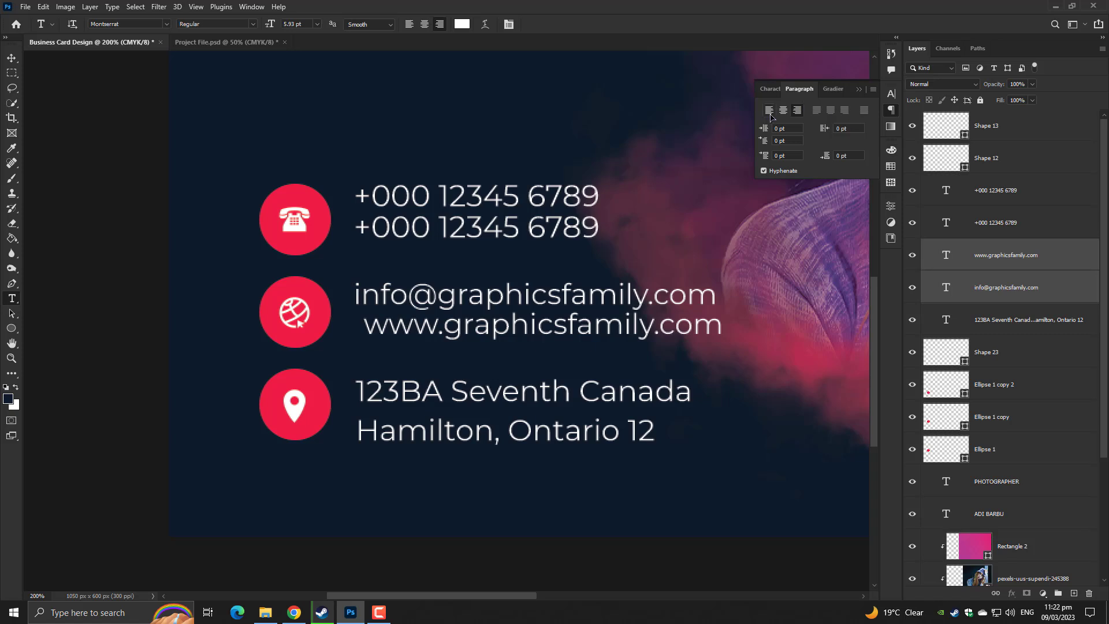
key("ctrl+shift+l")
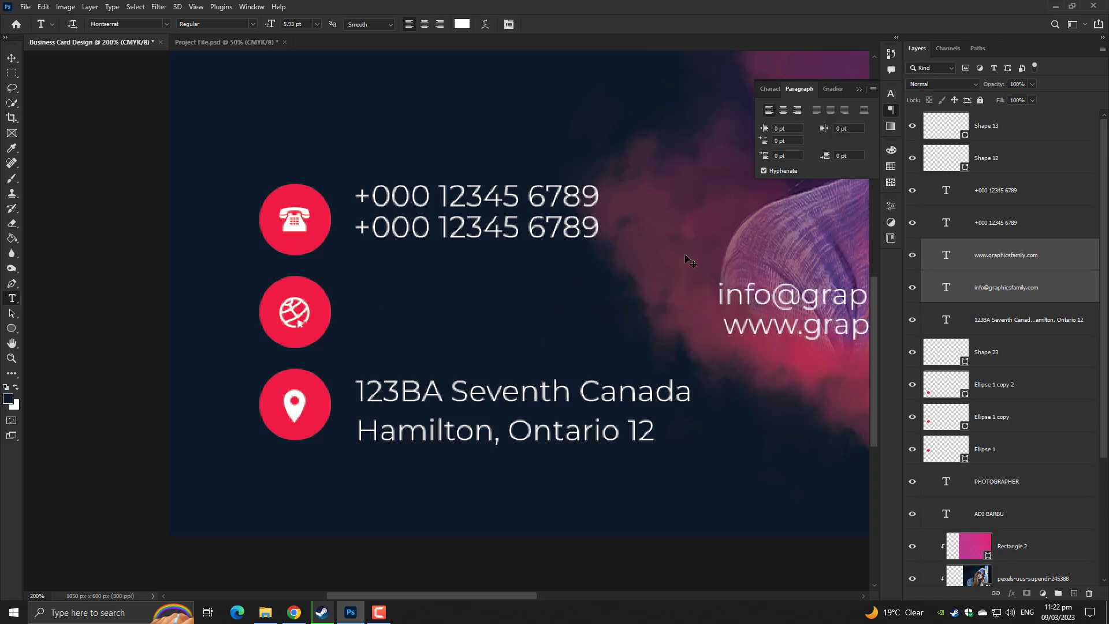
left_click_drag(746, 317, 393, 317)
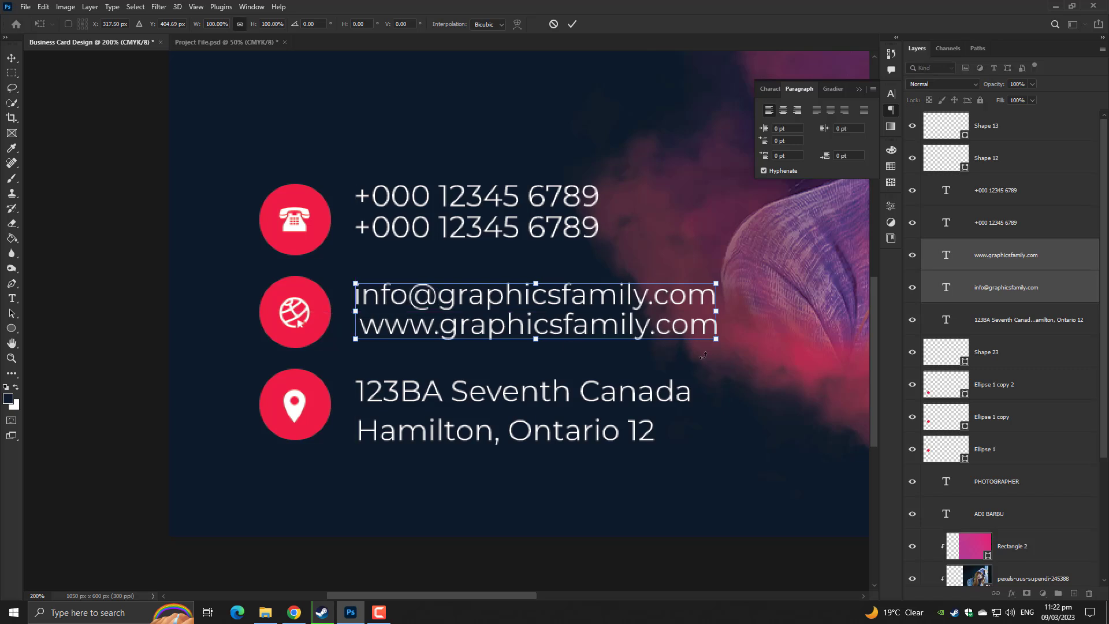
key("Return")
key("t")
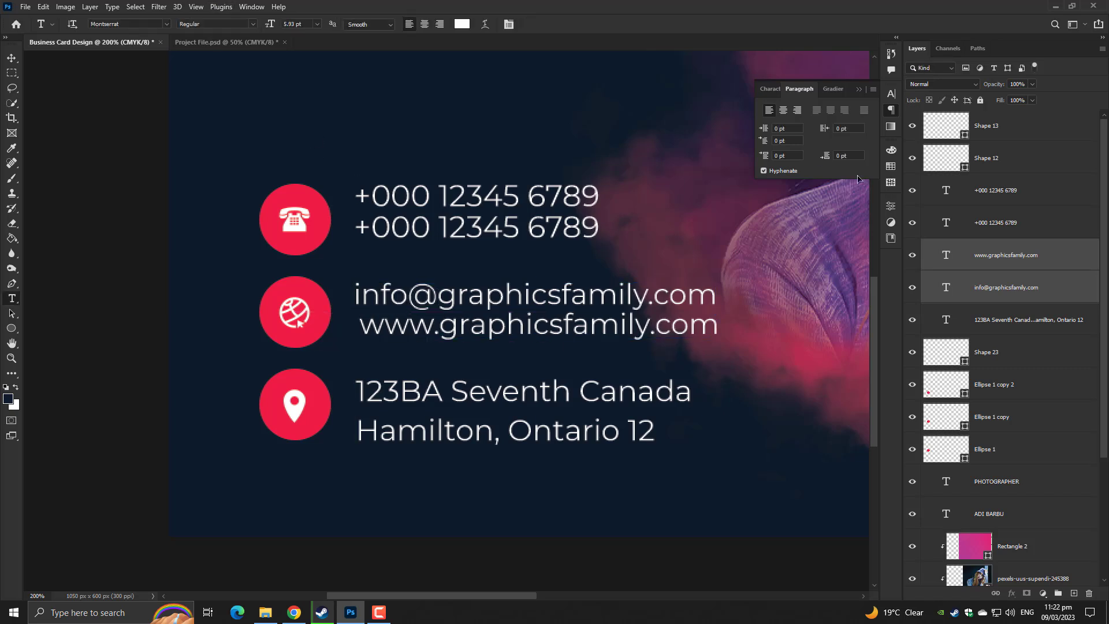
Nudge the two phone number lines down slightly
left_click(995, 223)
key("ctrl+t")
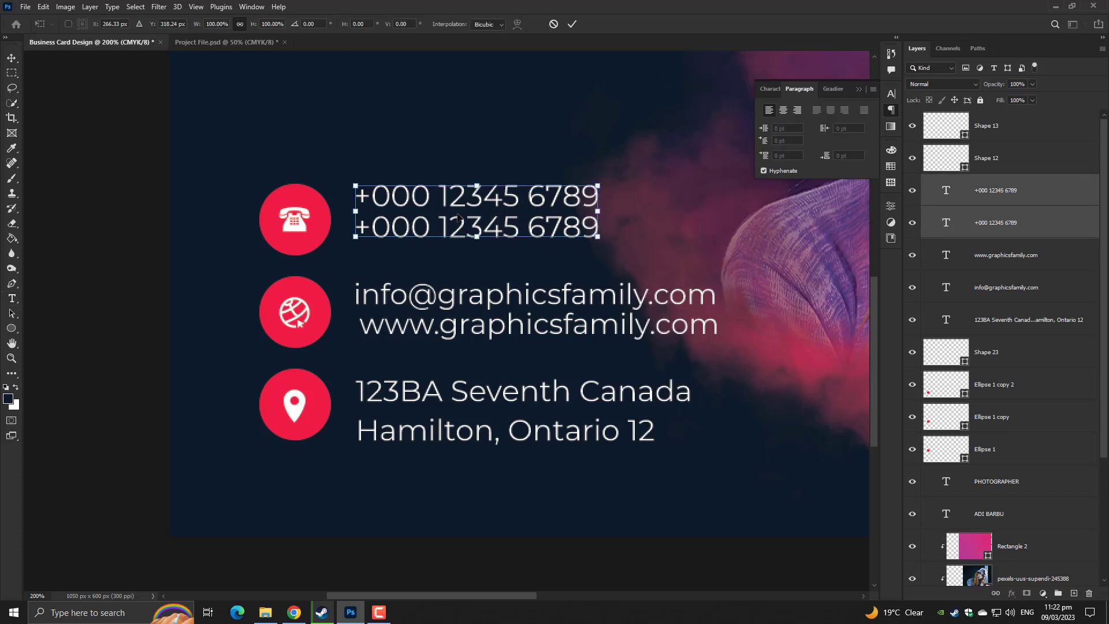
mouse_move(460, 220)
left_mouse_down()
mouse_move(457, 233)
mouse_move(453, 223)
left_mouse_up()
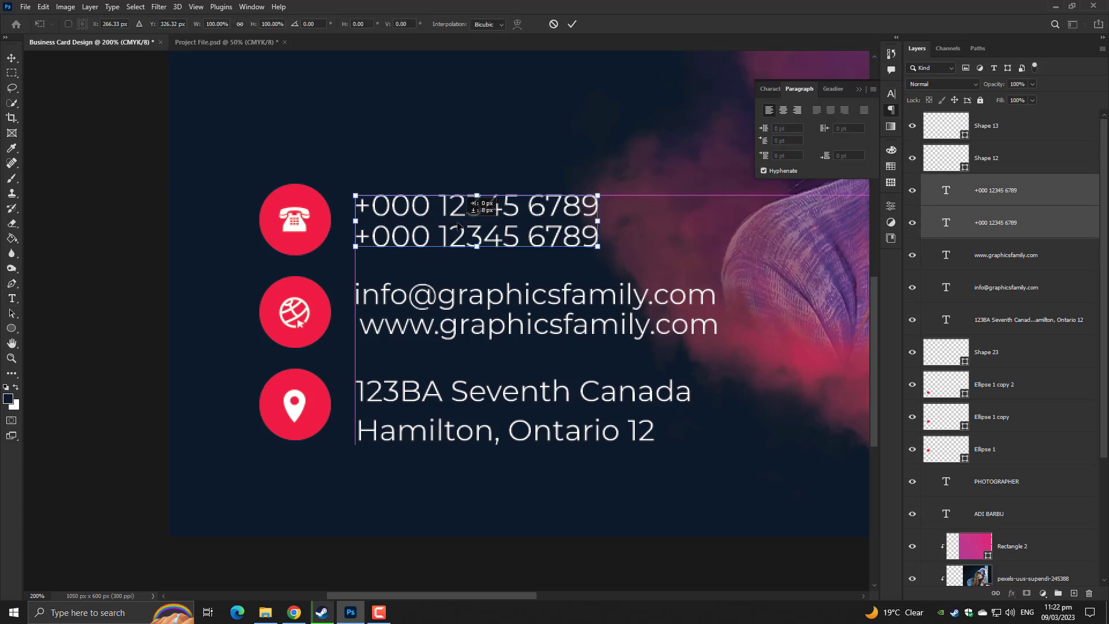
key("Return")
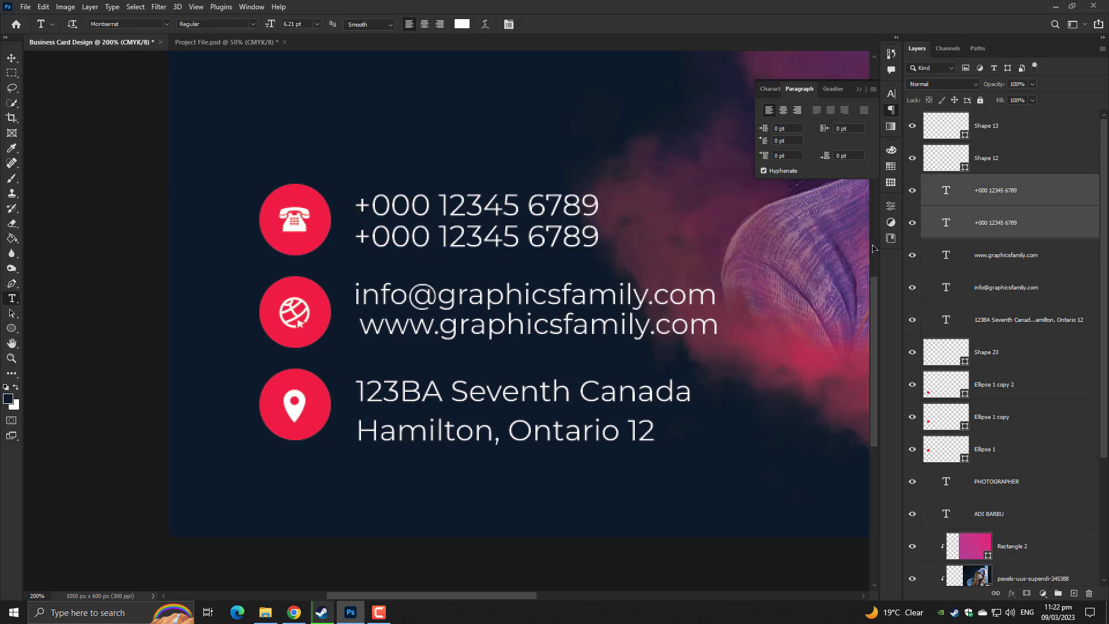
Align the email and website pair to the canvas edge, then slide it next to the globe icon
left_click(985, 263)
left_click(988, 289, "shift")
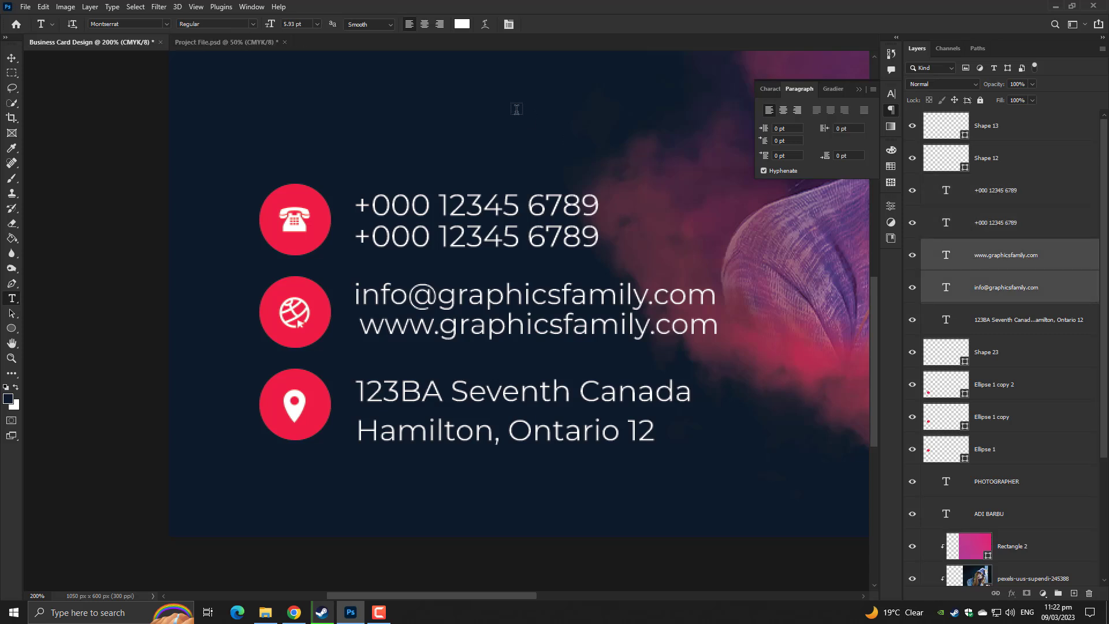
key("ctrl+t")
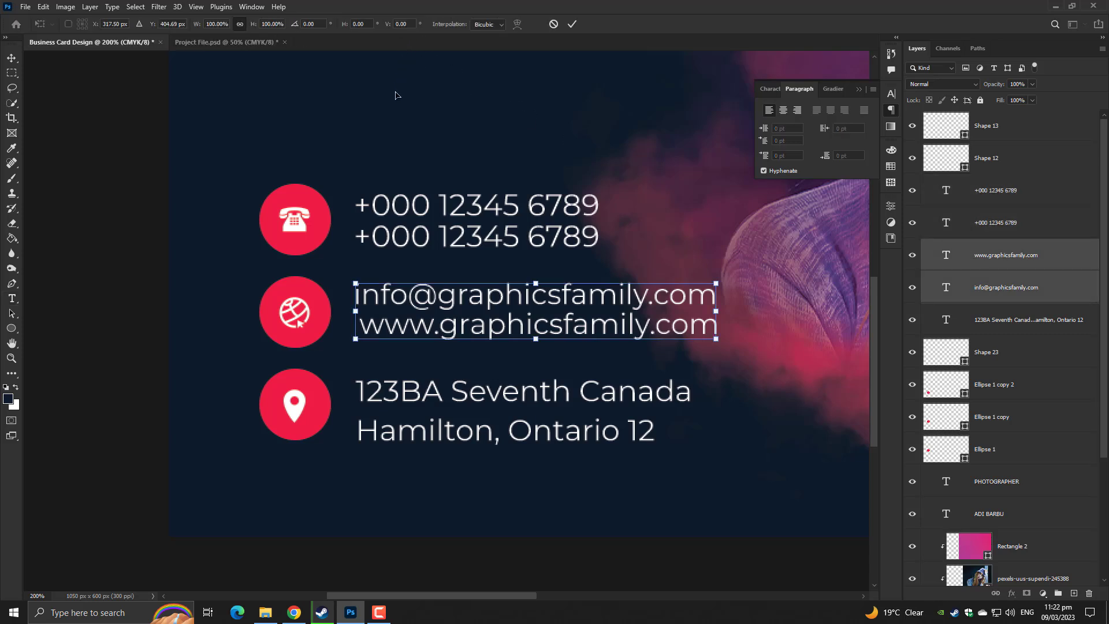
left_click(571, 25)
key("ctrl+a")
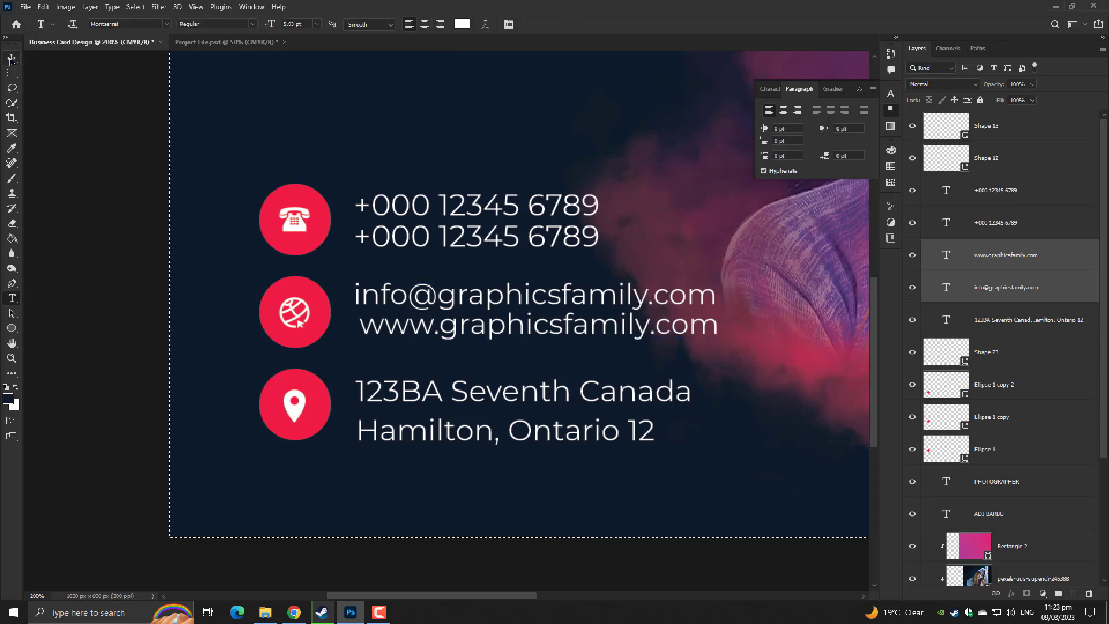
left_click(12, 58)
left_click(248, 24)
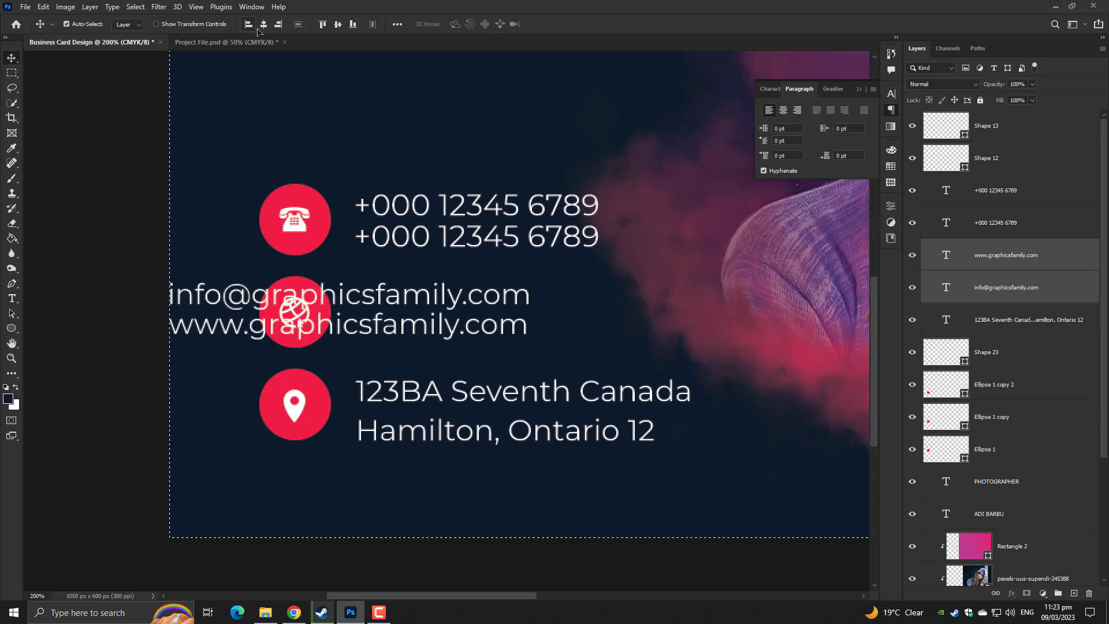
key("ctrl+t")
left_click_drag(366, 310, 537, 310)
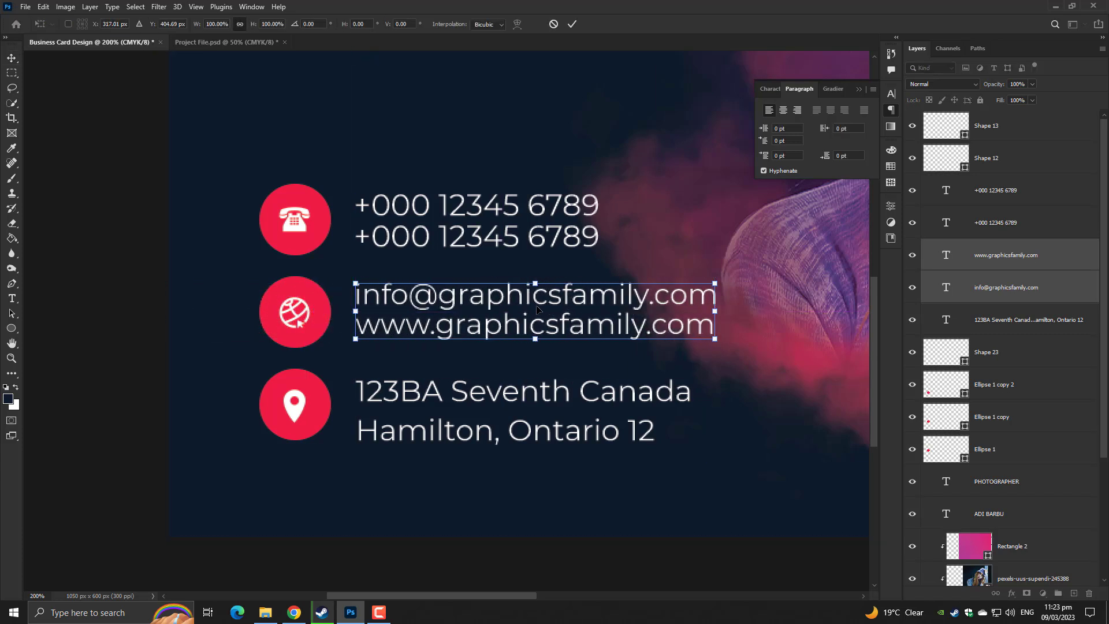
key("Return")
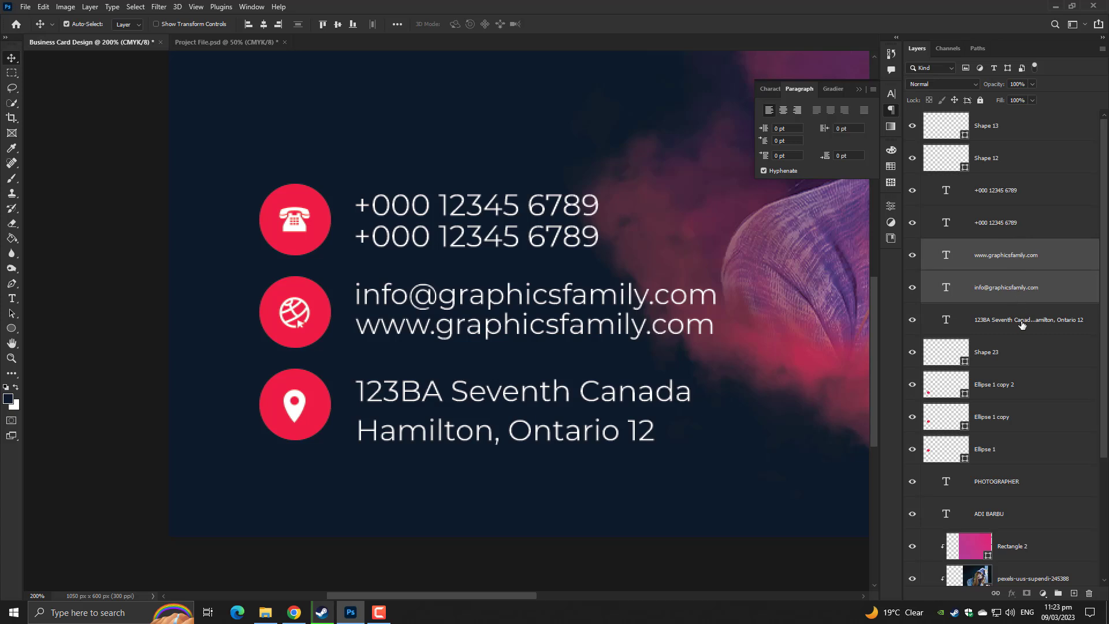
Shift the address text slightly to line it up with the other rows
left_click(1019, 324)
key("ctrl+t")
mouse_move(449, 428)
left_mouse_down()
mouse_move(475, 426)
mouse_move(446, 423)
left_mouse_up()
key("Return")
key("ctrl+0")
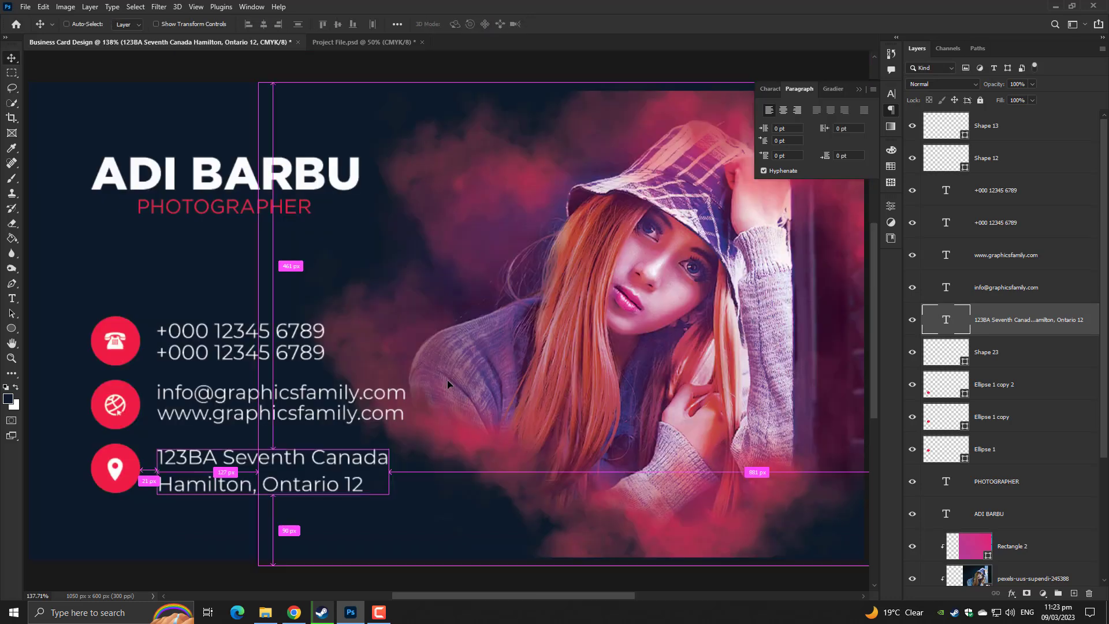
Set all five contact text layers to Montserrat Medium
left_click(991, 196, "shift")
left_click(11, 313)
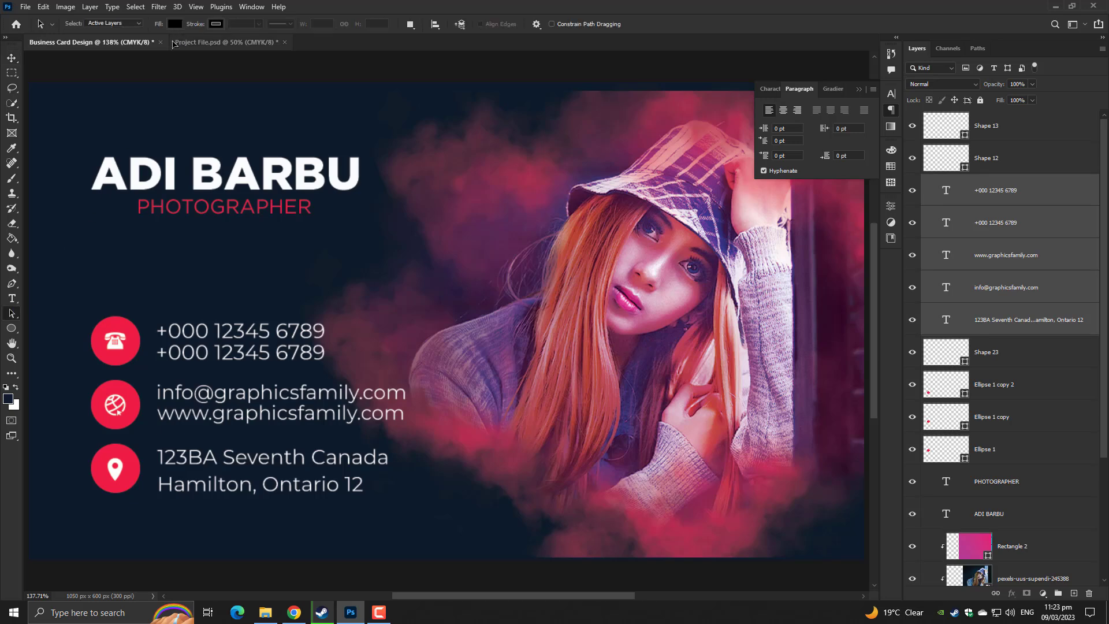
left_click(13, 300)
left_click(253, 24)
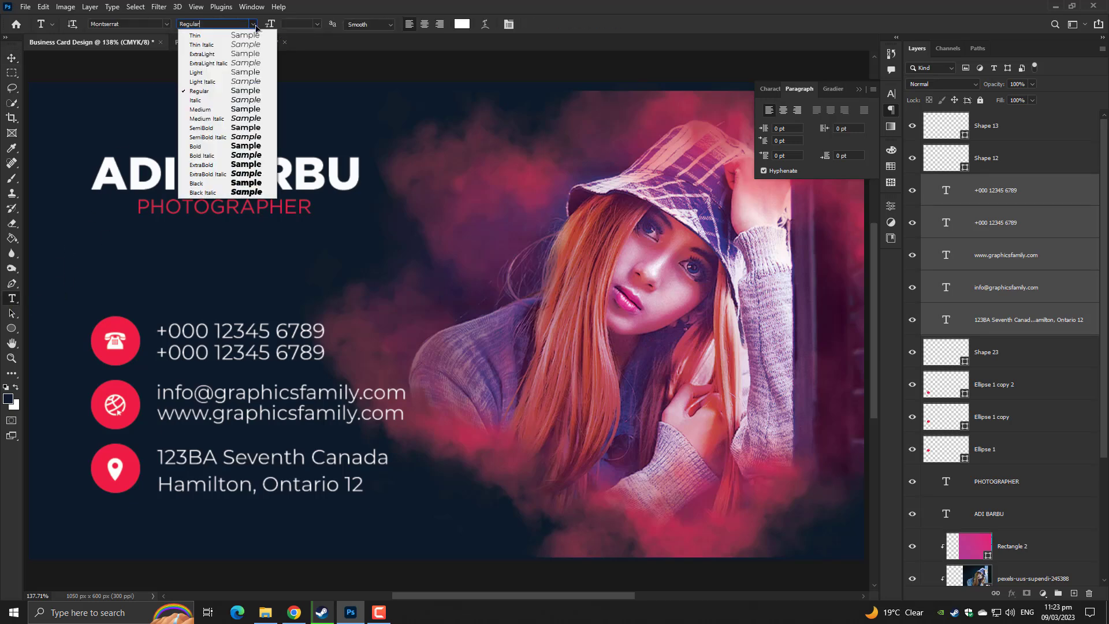
left_click(238, 109)
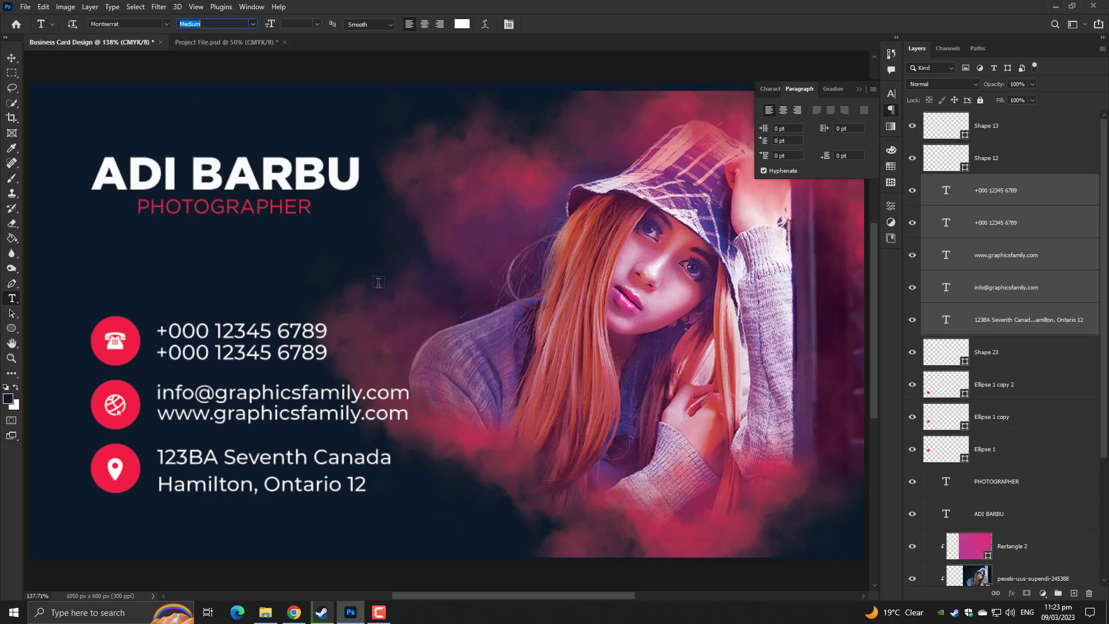
left_click(12, 57)
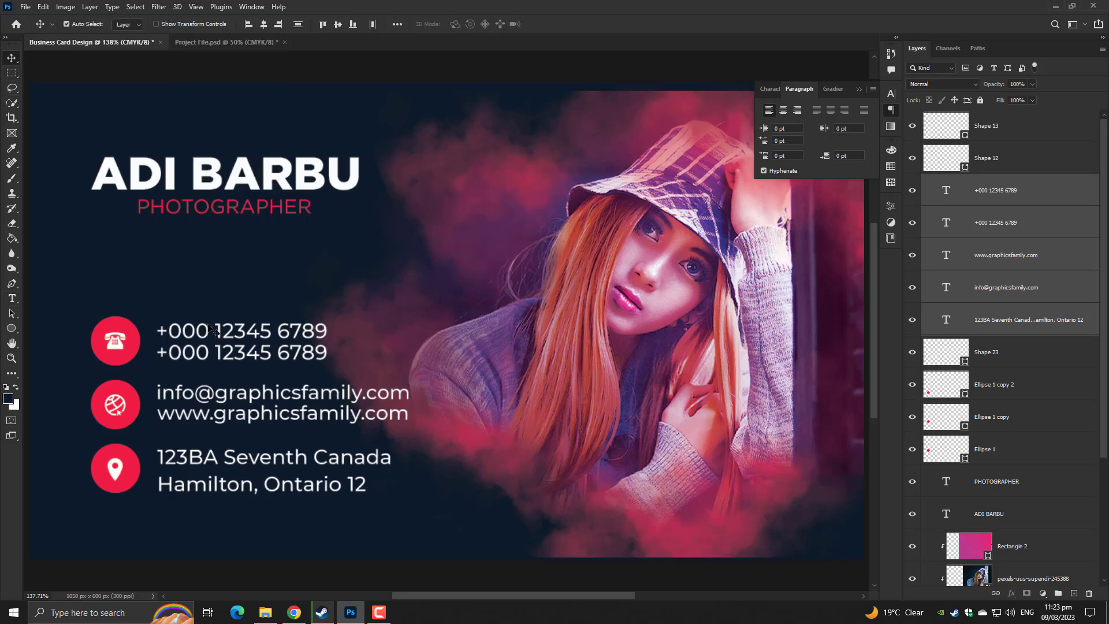
Select the contact group with its circles and enlarge it to about 114%
left_click(996, 132)
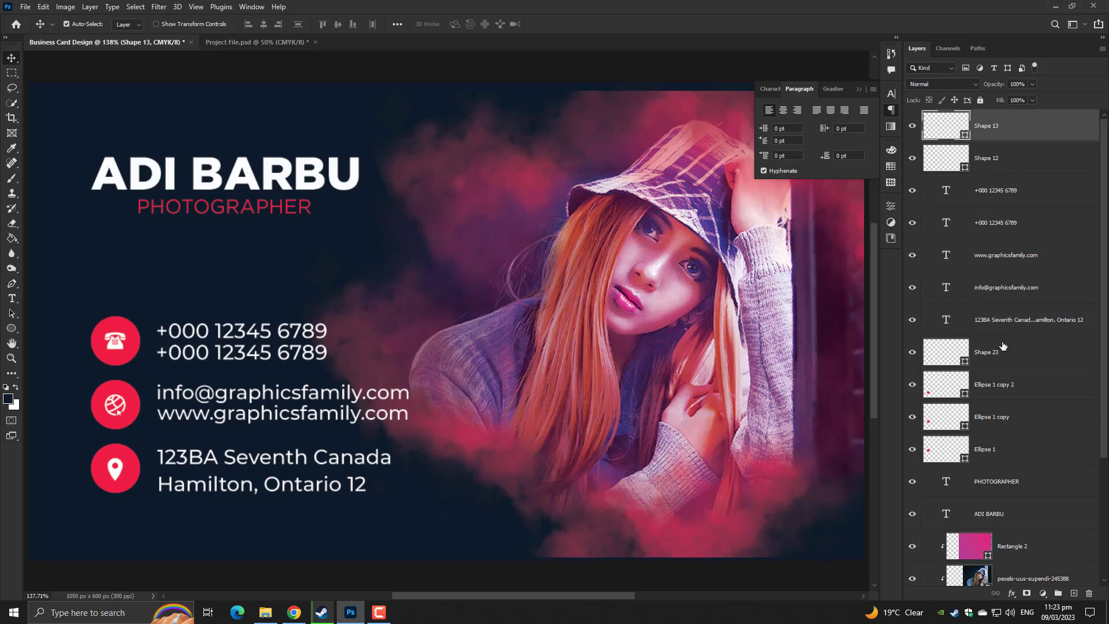
left_click(1004, 349, "shift")
key("ctrl+t")
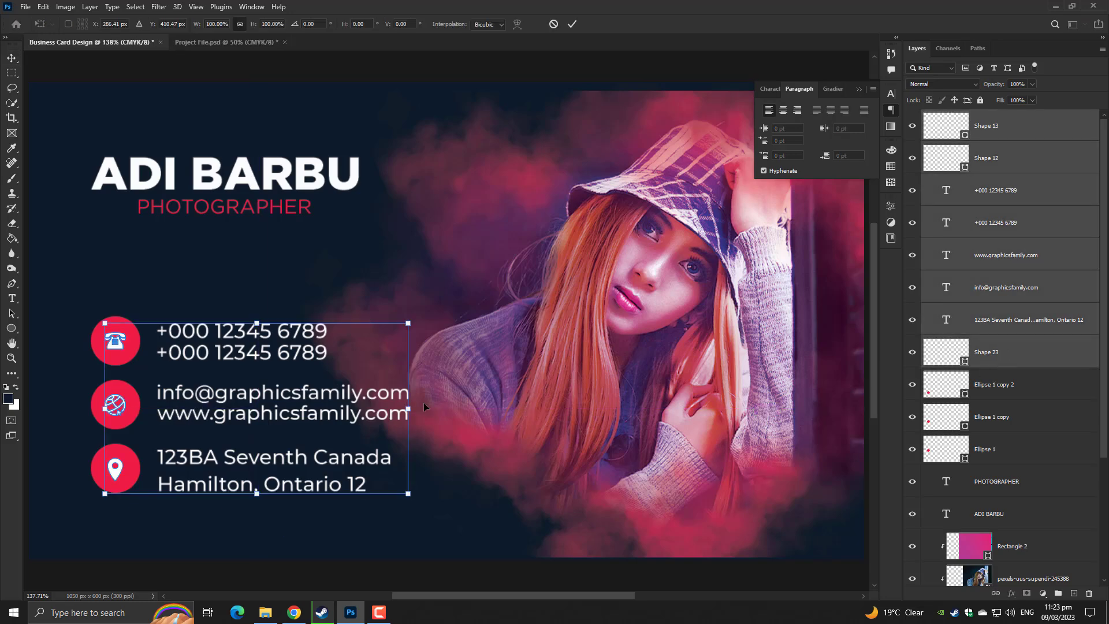
left_click_drag(424, 406, 483, 388)
key("ctrl+z")
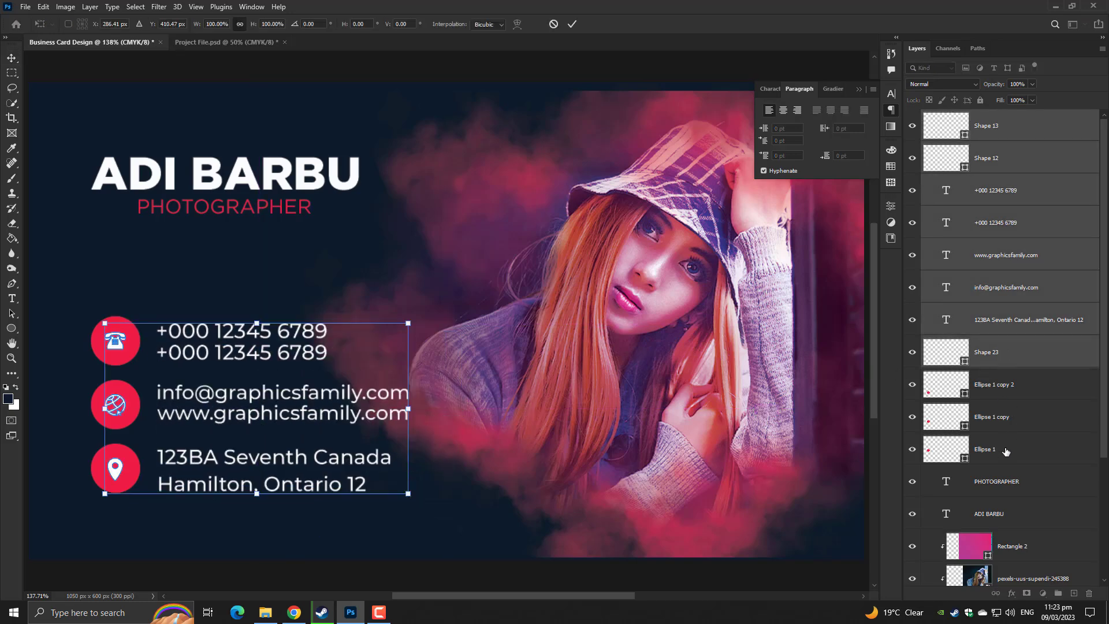
key("Return")
left_click(1003, 454)
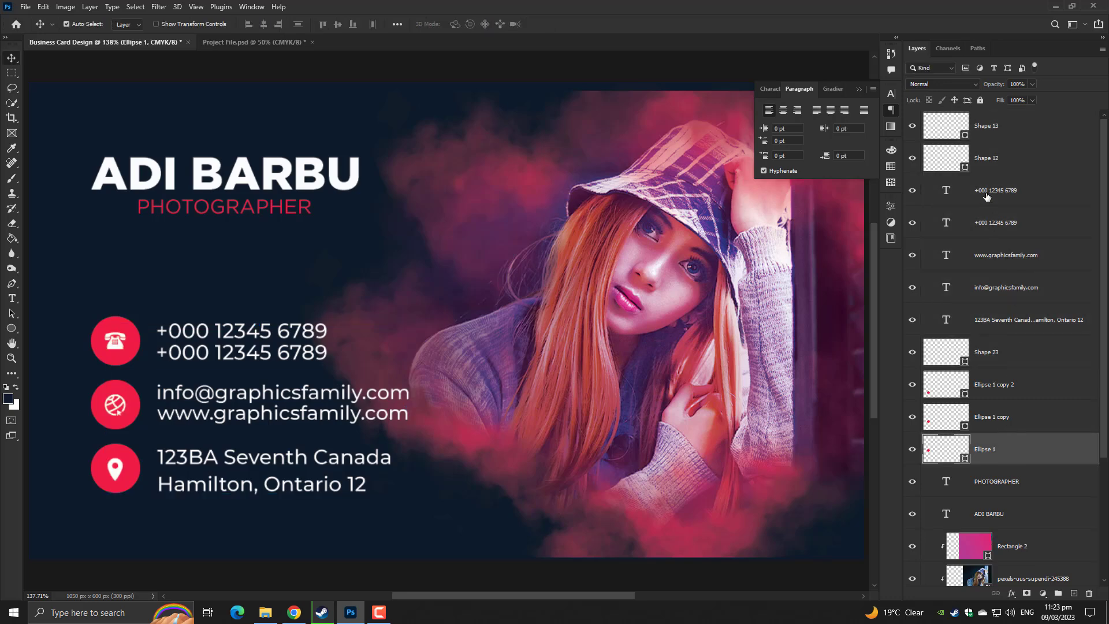
left_click(993, 160, "shift")
left_click(1001, 124, "shift")
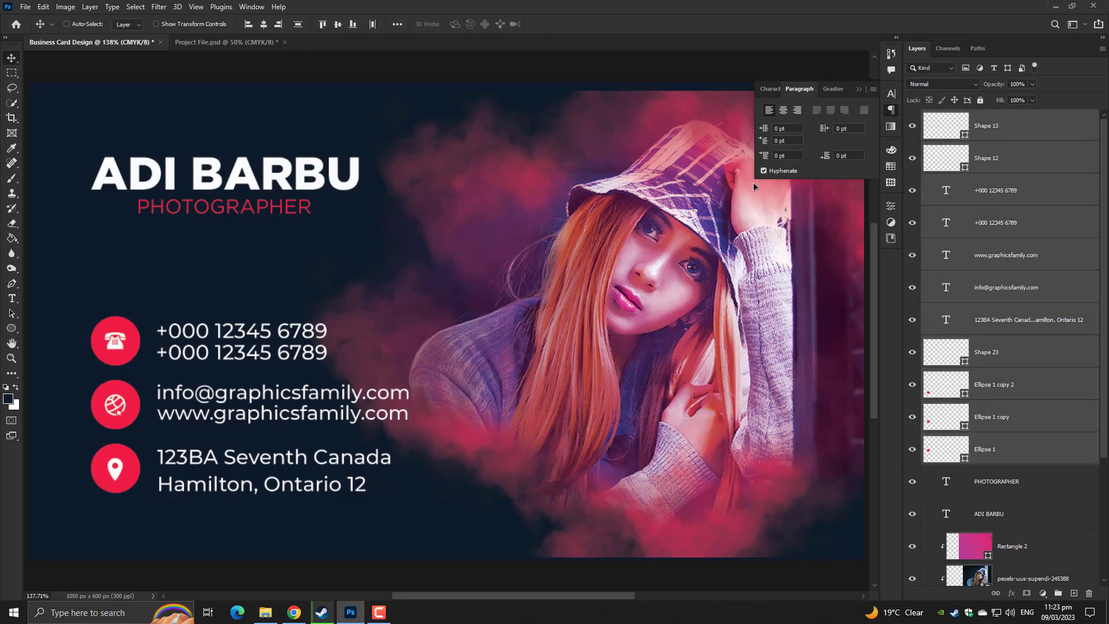
key("ctrl+t")
left_click_drag(410, 405, 477, 383)
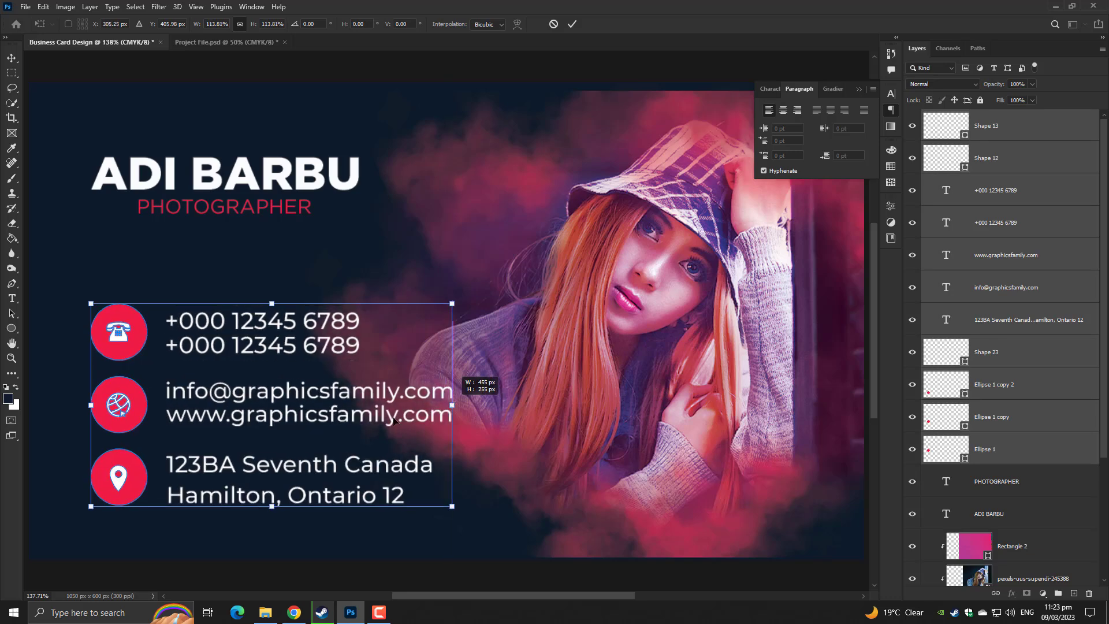
left_click_drag(322, 389, 321, 396)
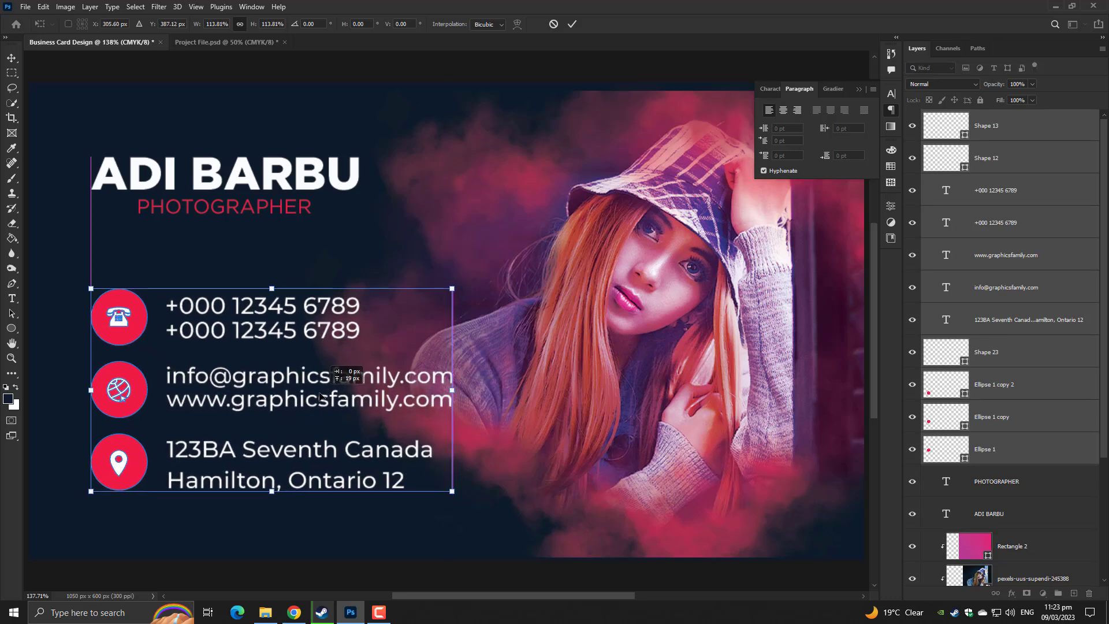
Fine-tune the contact group's size under the name, then paste the QR code onto the card
left_click_drag(320, 396, 321, 395)
left_click_drag(449, 395, 433, 396)
key("Return")
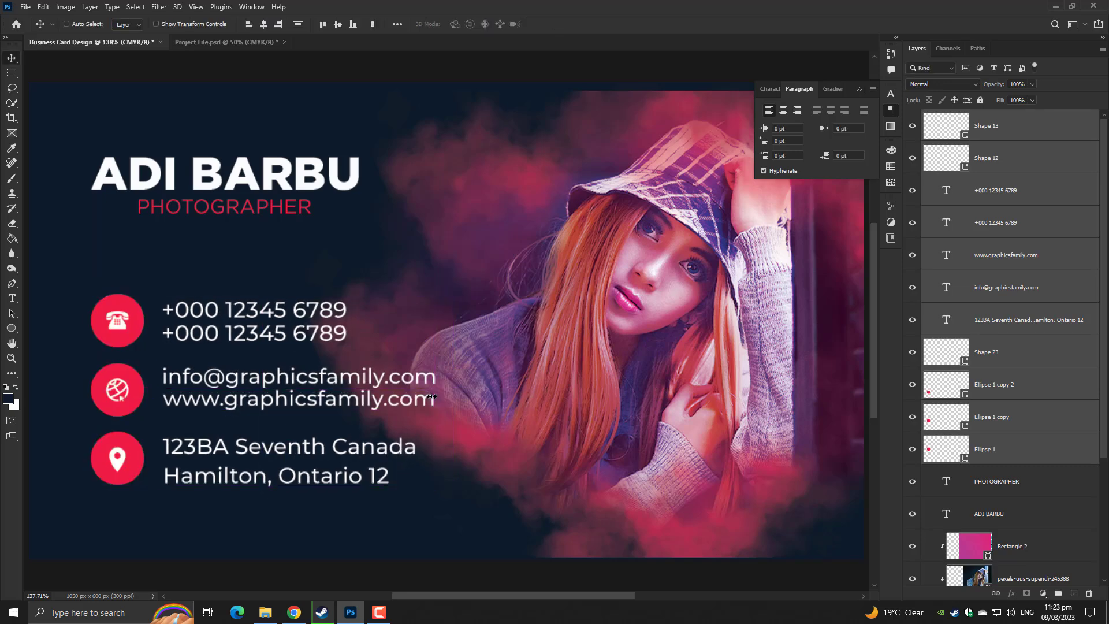
key("ctrl+minus")
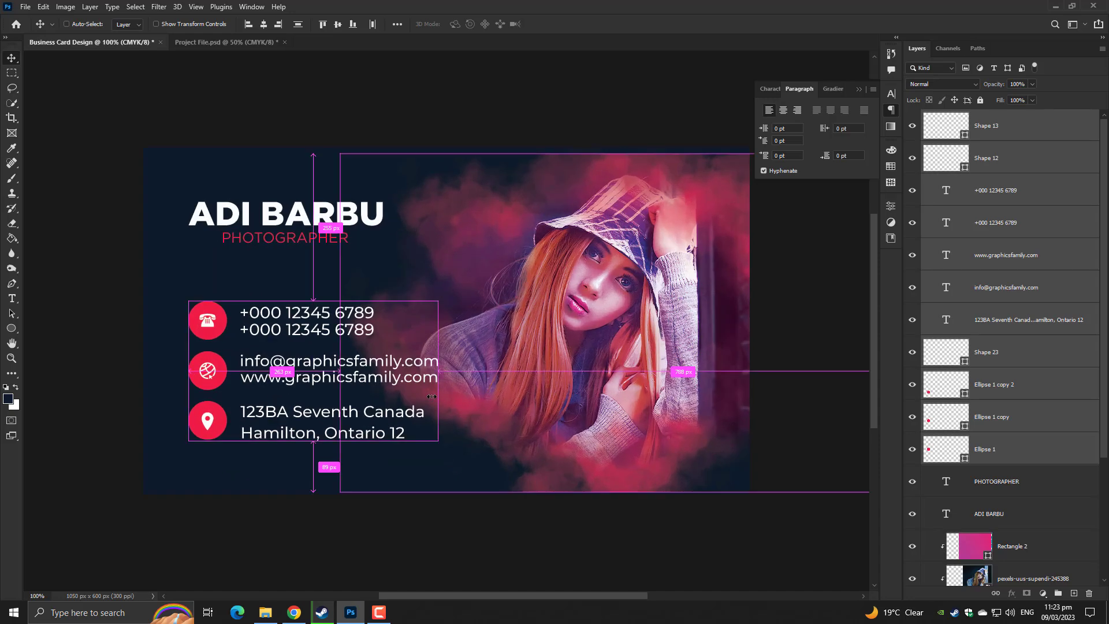
key("ctrl+v")
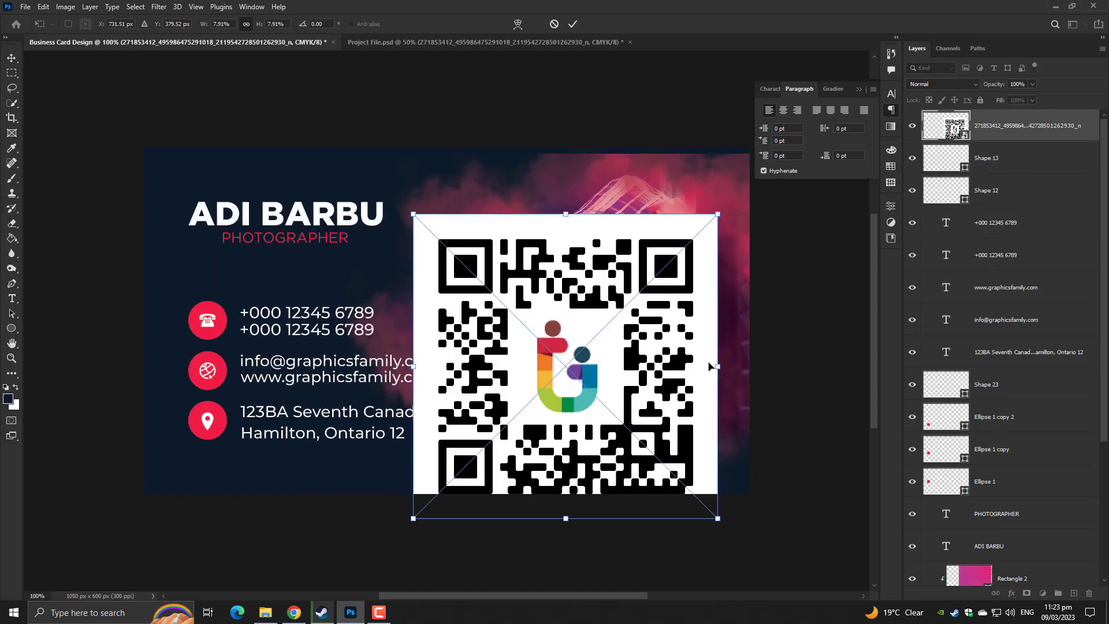
Shrink the QR code to about 1.80% beside the contact details and commit it
left_click_drag(716, 366, 627, 362)
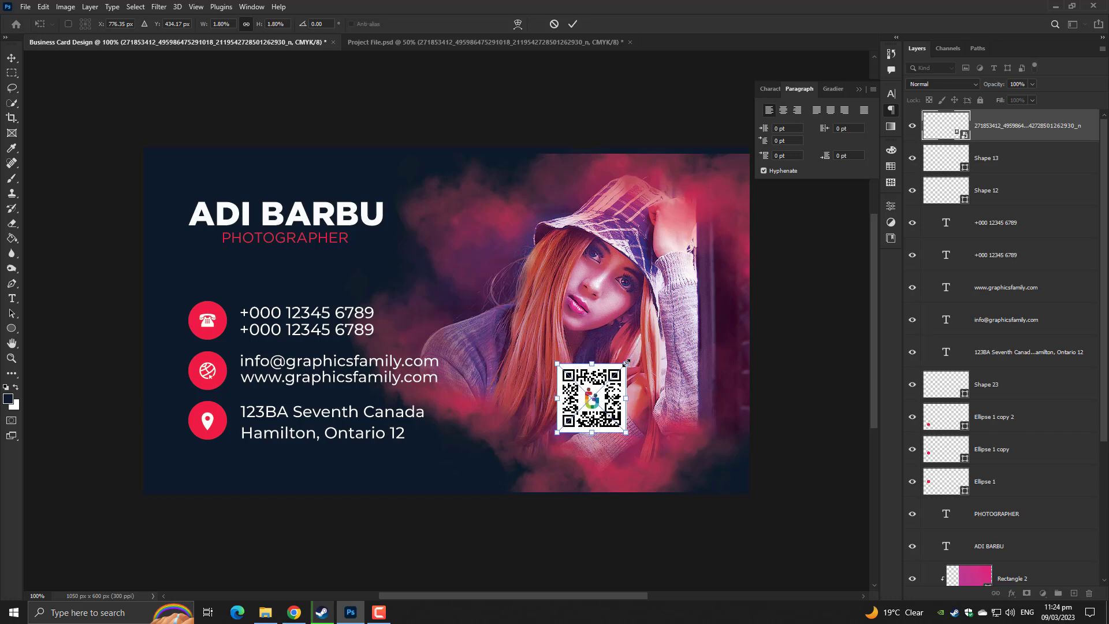
key("Return")
key("ctrl+plus")
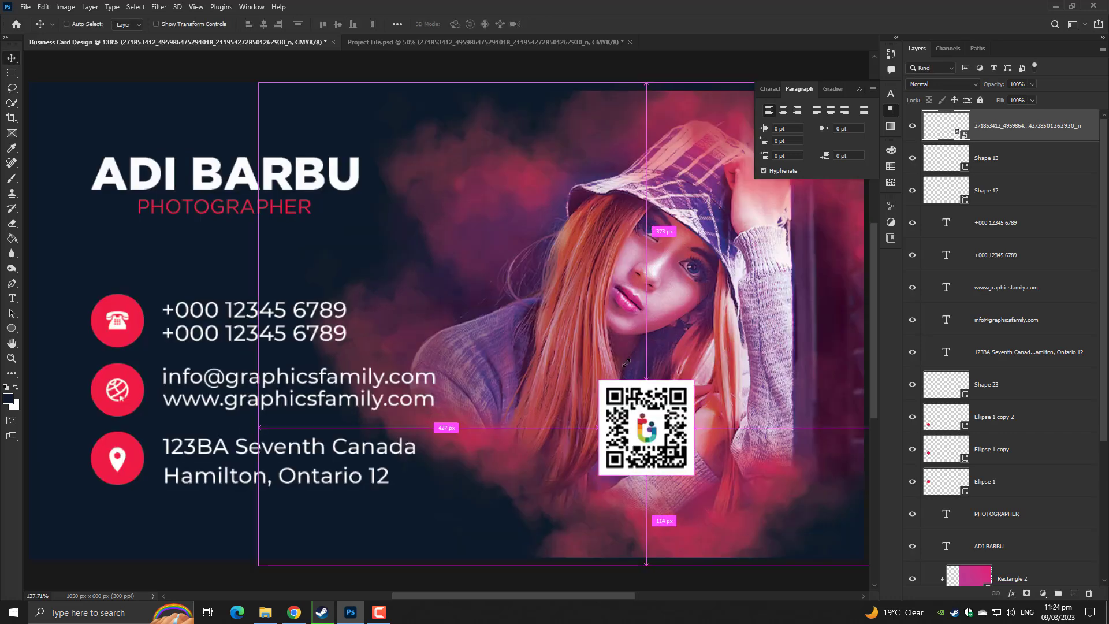
left_click(858, 93)
key("ctrl+minus")
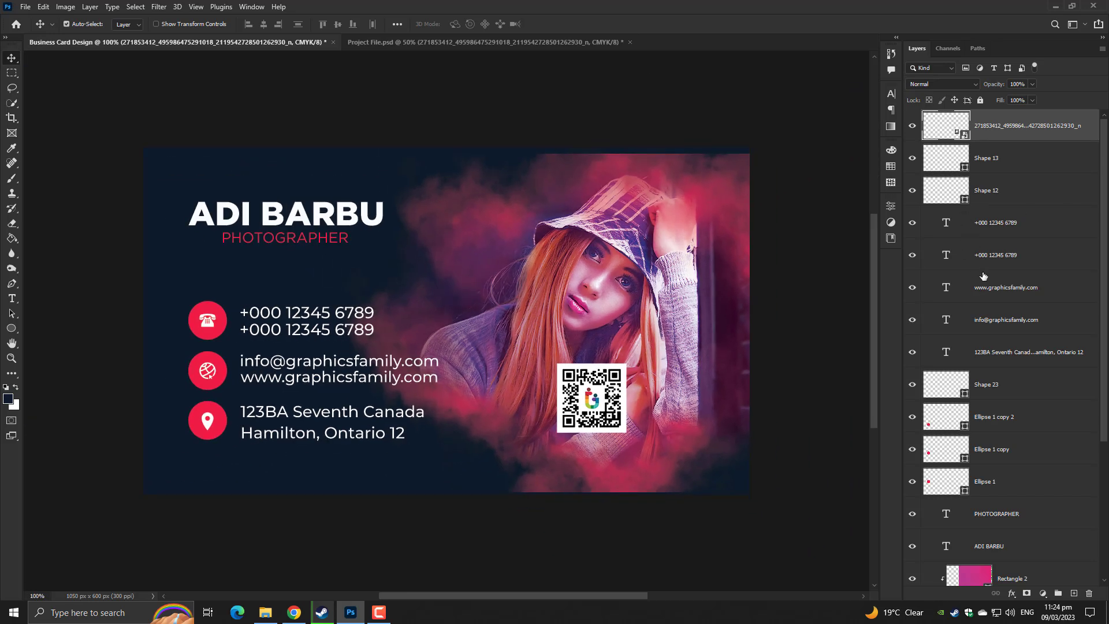
scroll(981, 276, "down", 3)
Group all back-side layers down to Background into a group named Back Side
left_click(1001, 498, "shift")
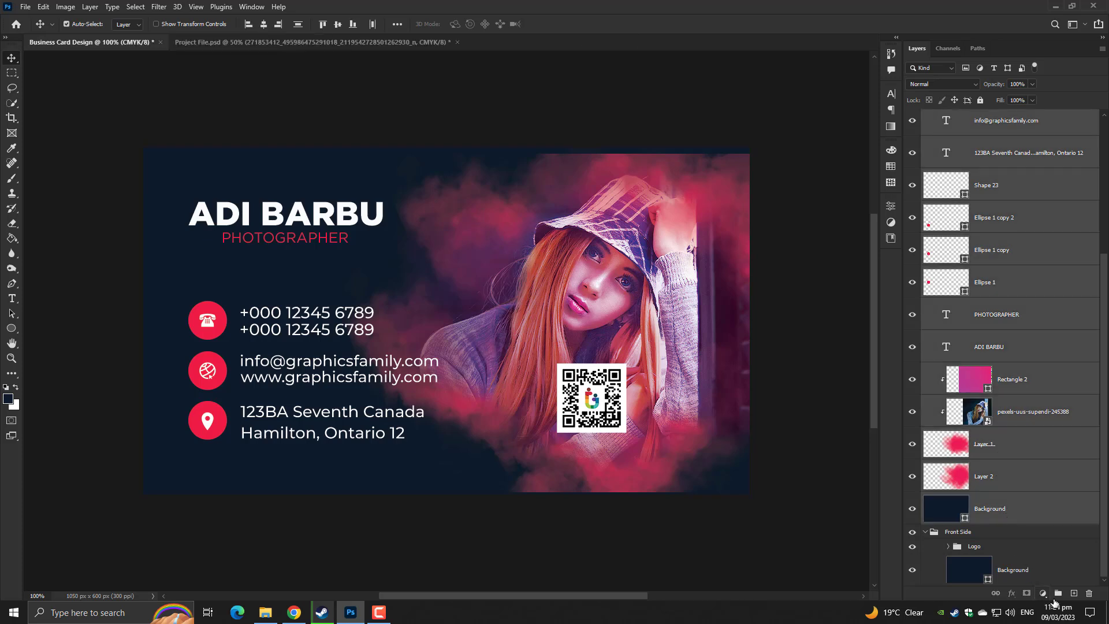
left_click(1058, 593)
double_click(964, 117)
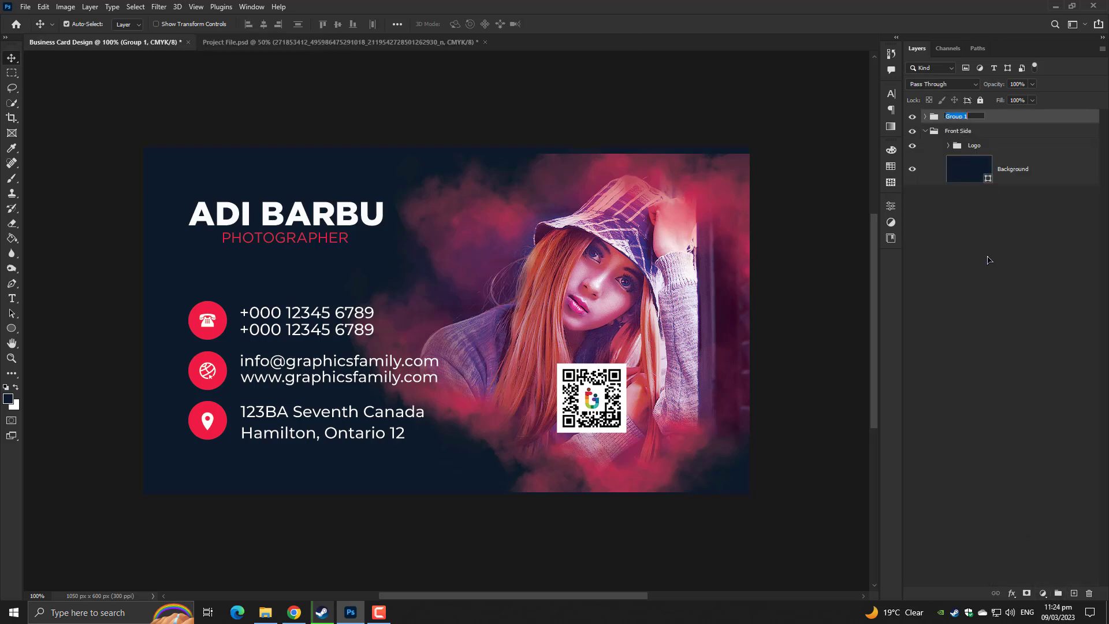
type("b")
type("ack Side")
key("Return")
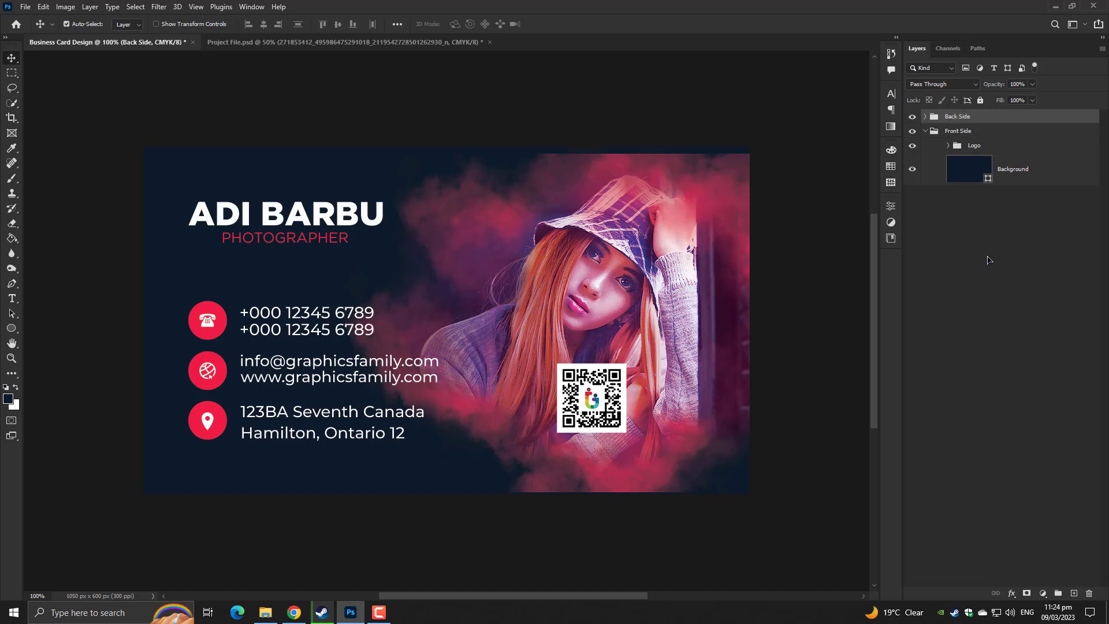
Paste the smoke, overlay and photo layers into Front Side and drag in the downloaded photo
left_click(998, 170)
key("ctrl+v")
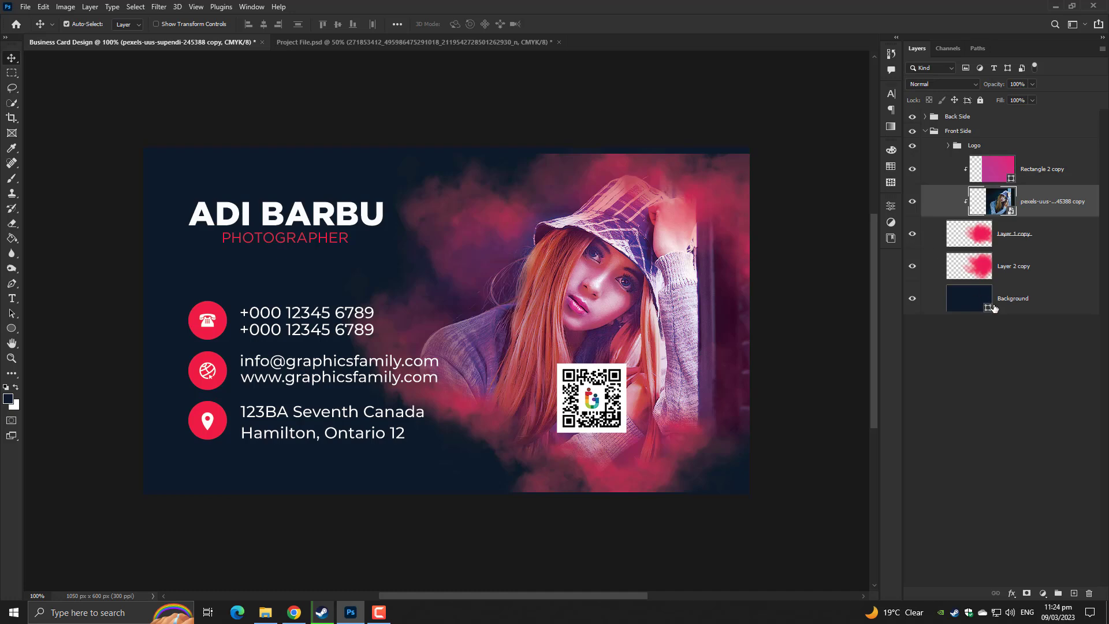
left_click(265, 611)
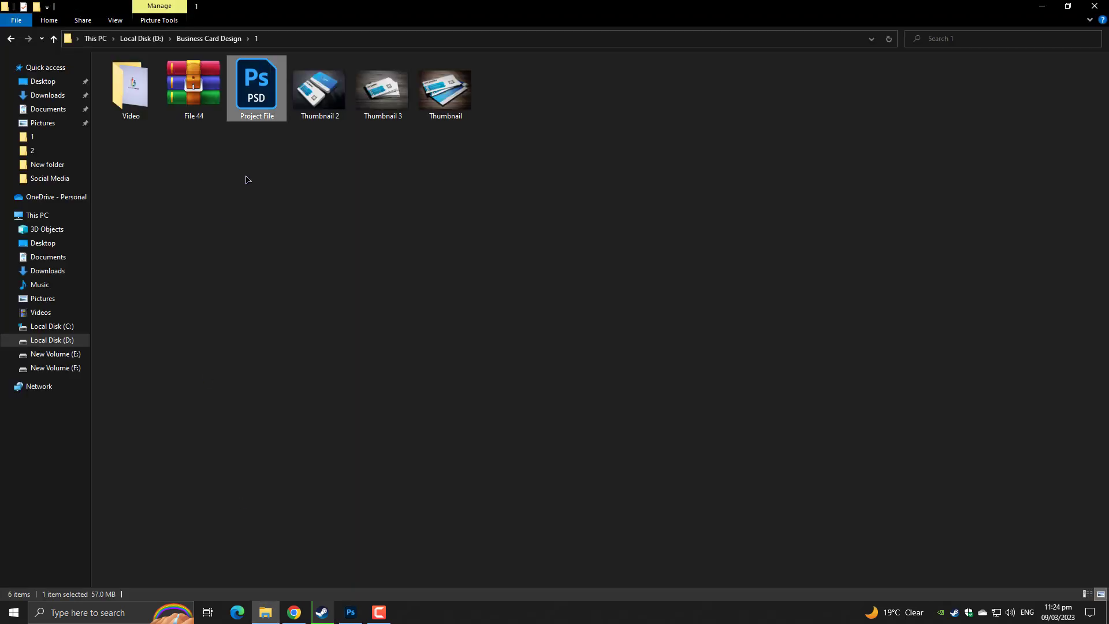
left_click(23, 99)
left_click_drag(193, 103, 554, 461)
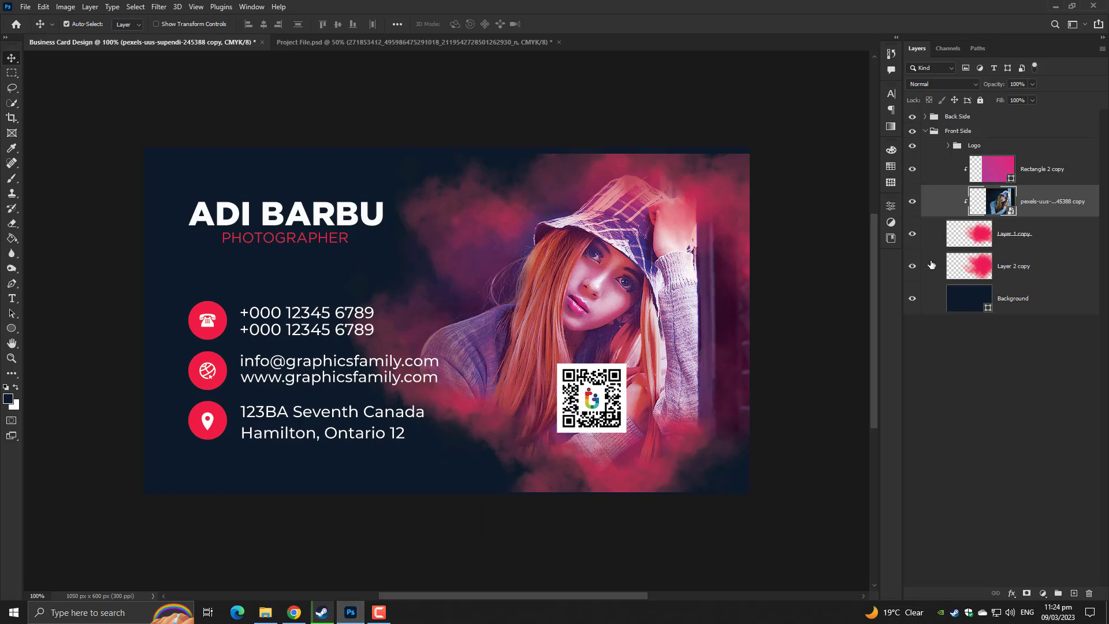
Replace the old portrait copy with the new photo clipped into the smoke, hiding Back Side
key("Return")
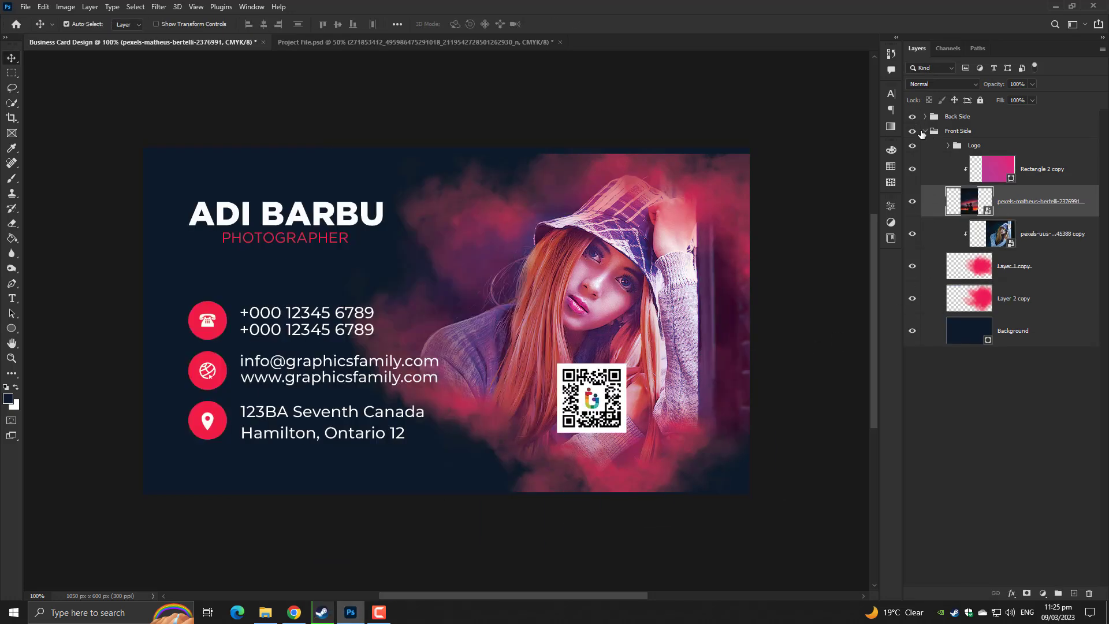
left_click(1036, 233)
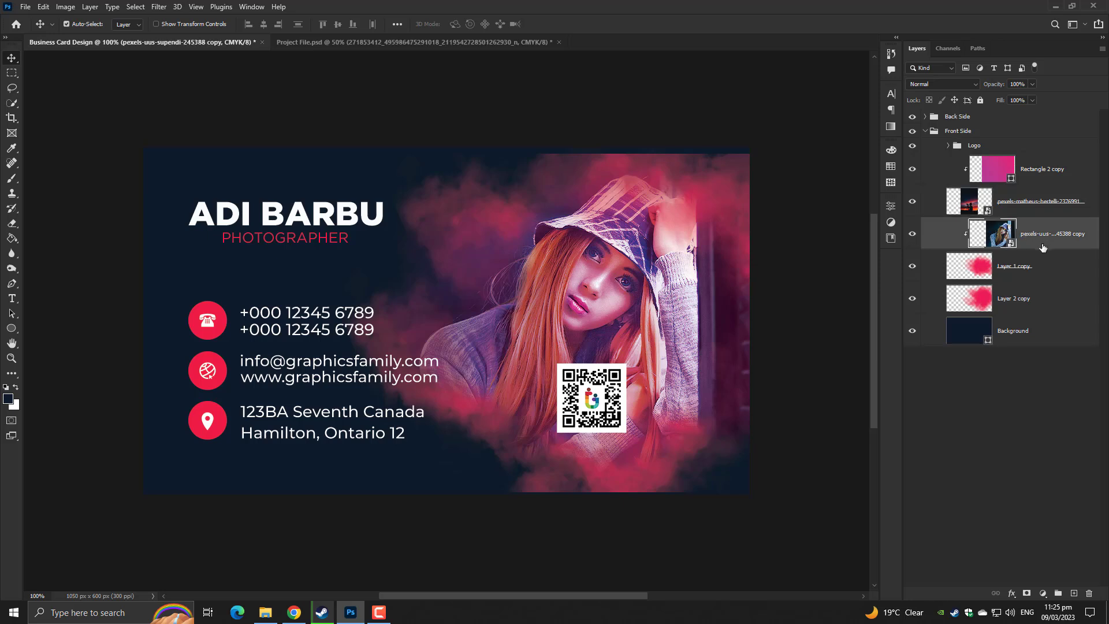
key("Delete")
left_click(1002, 217, "alt")
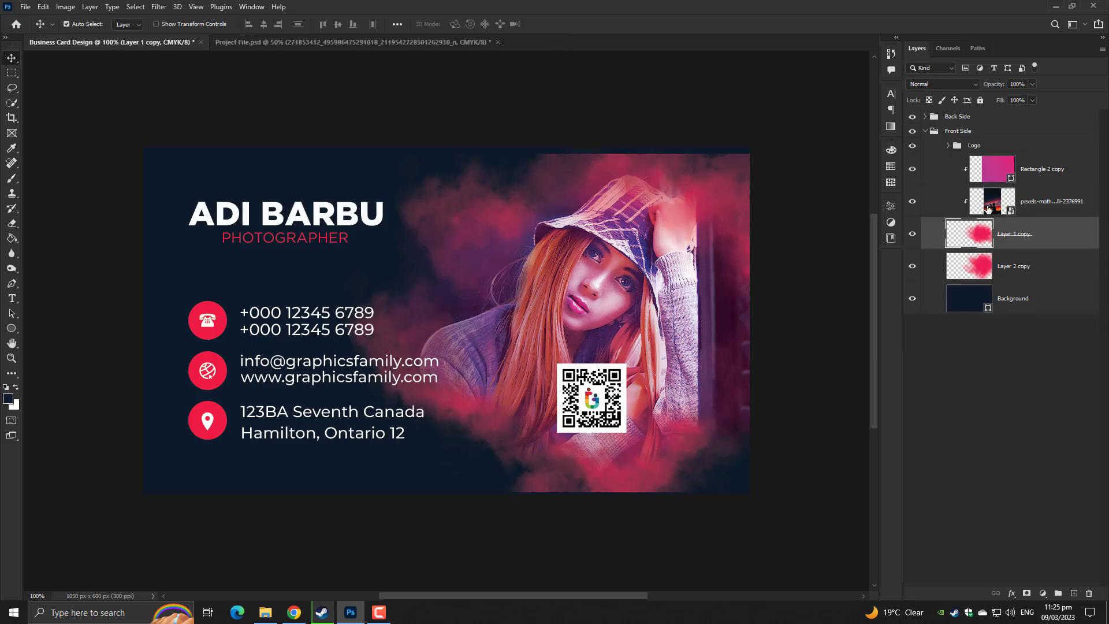
left_click(913, 118)
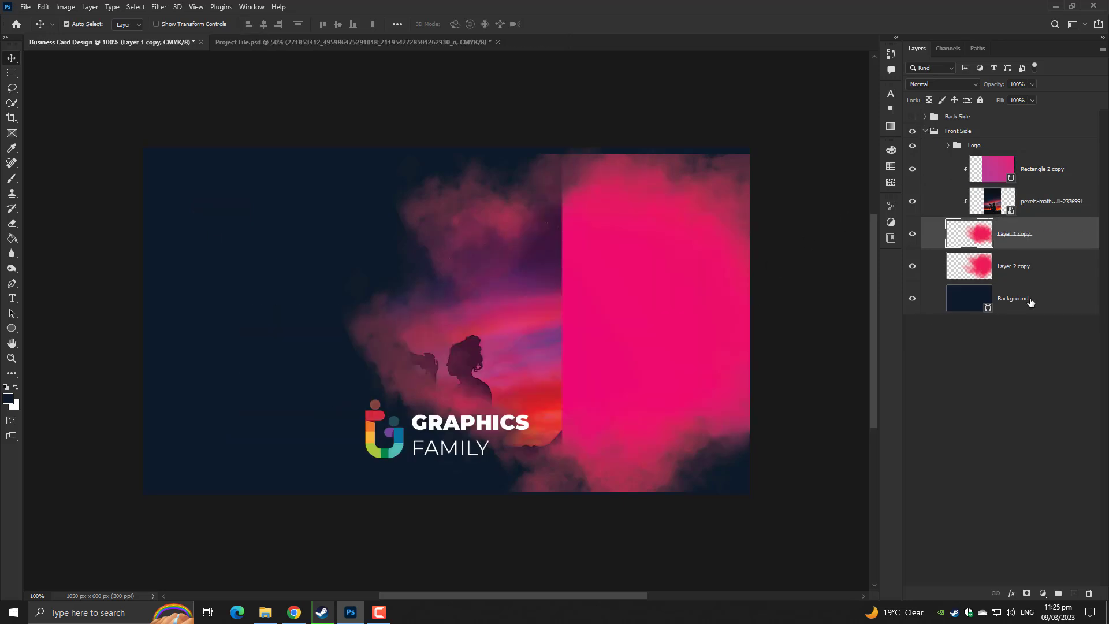
Enlarge the silhouette photo across the card and move it upward
left_click(1033, 209)
key("ctrl+t")
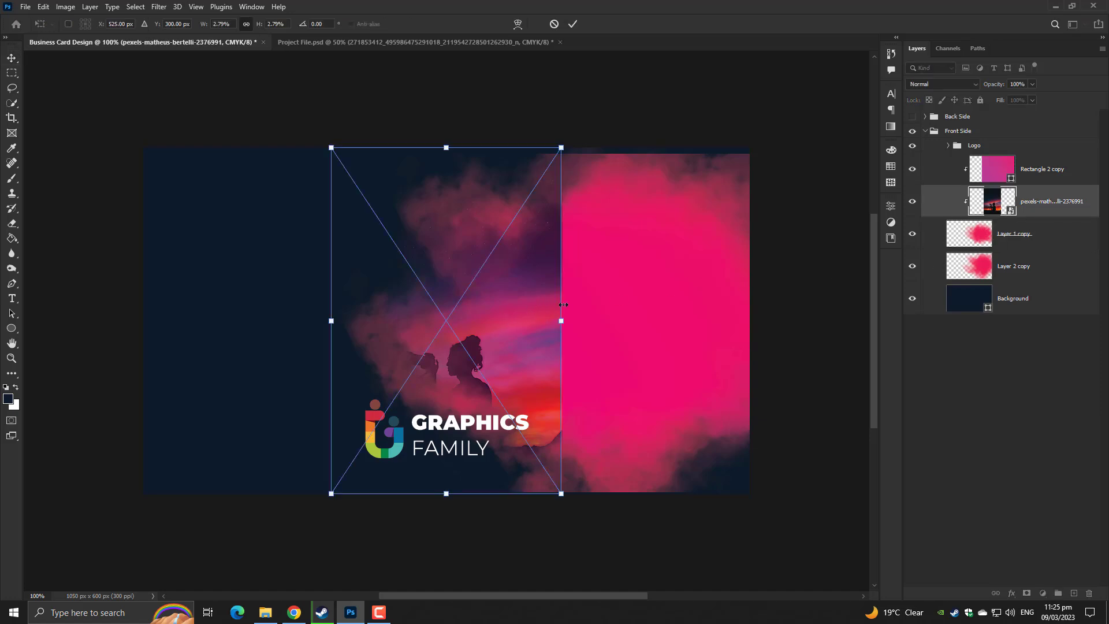
left_click_drag(563, 304, 860, 322)
left_click_drag(694, 409, 690, 314)
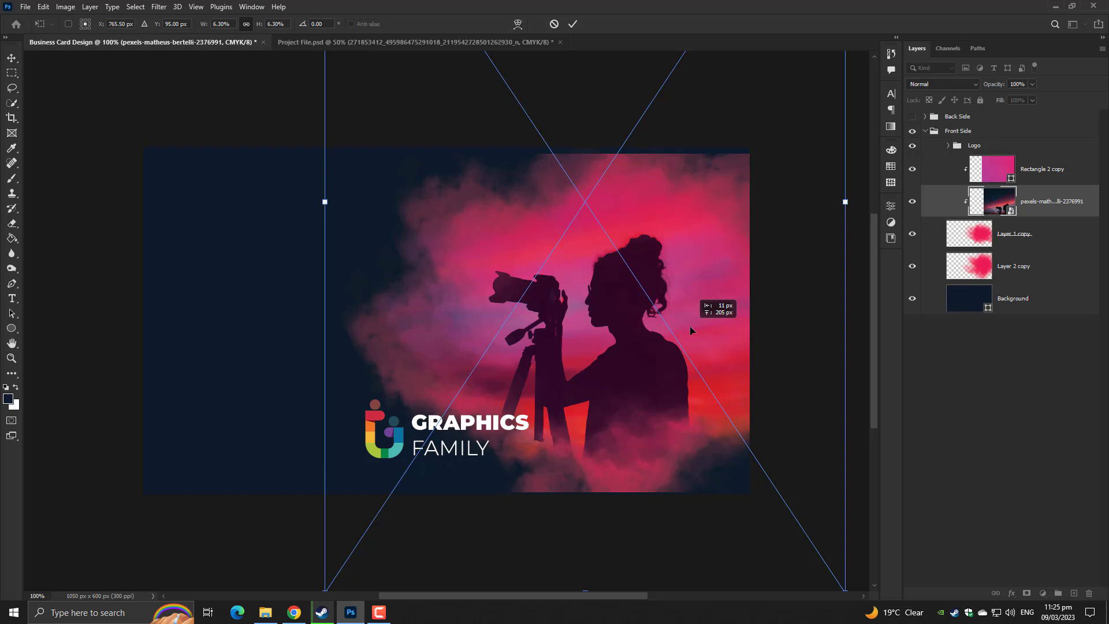
key("Return")
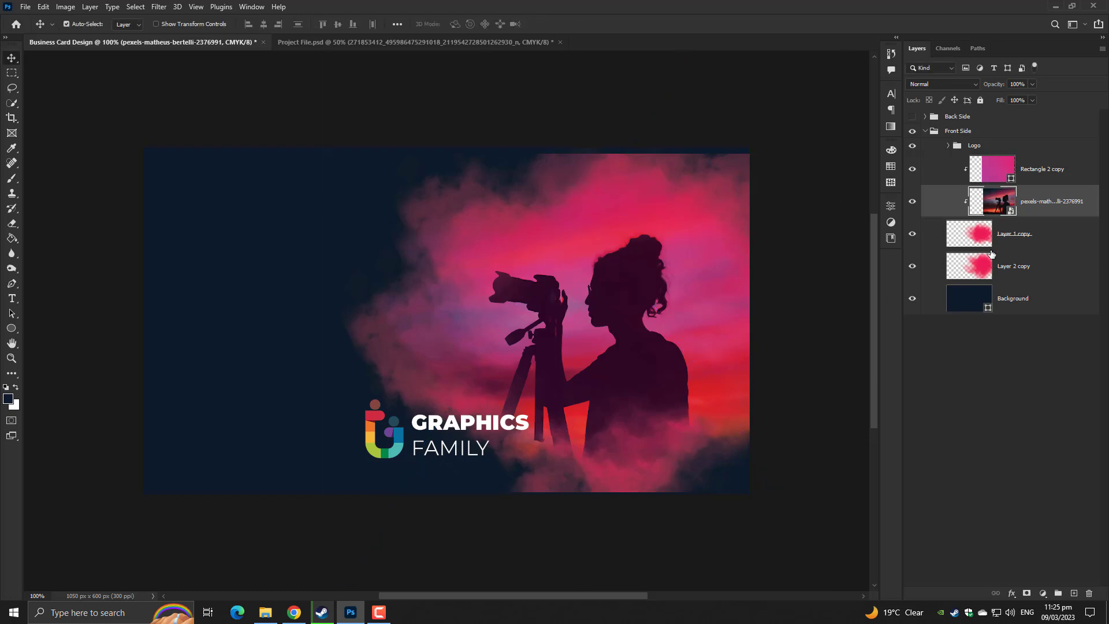
Shift the pink overlay, smoke and silhouette layers 277 px left to centre above the logo
left_click(1011, 172)
left_click(1021, 263, "shift")
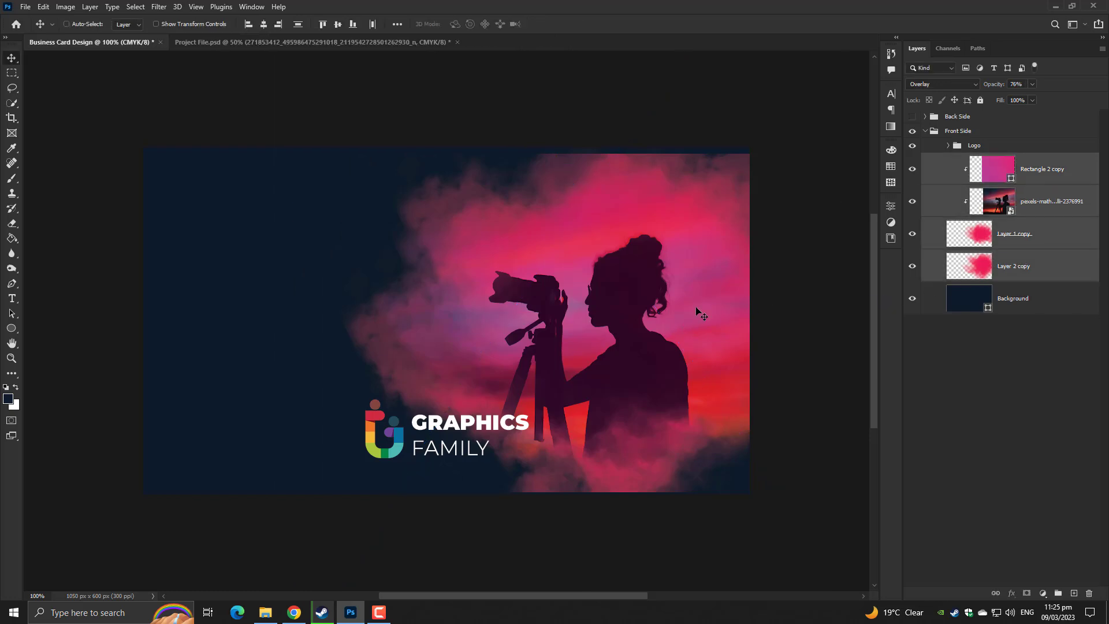
key("ctrl+t")
left_click_drag(639, 304, 484, 325)
key("Return")
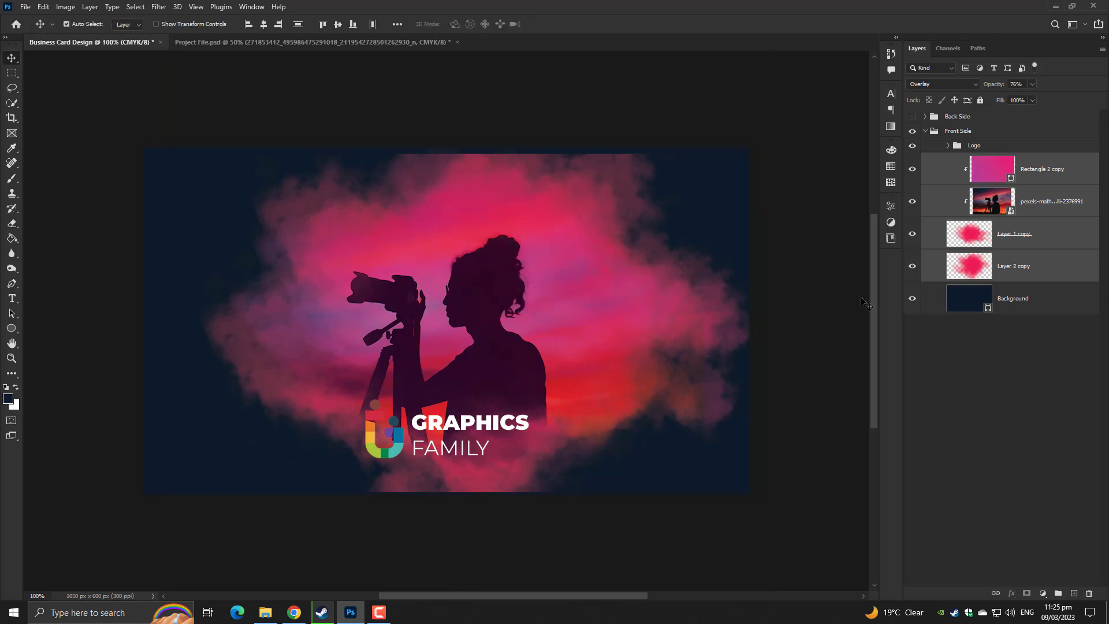
Try scaling the pink overlay layer larger, then undo the resize
left_click(1028, 181)
key("ctrl+t")
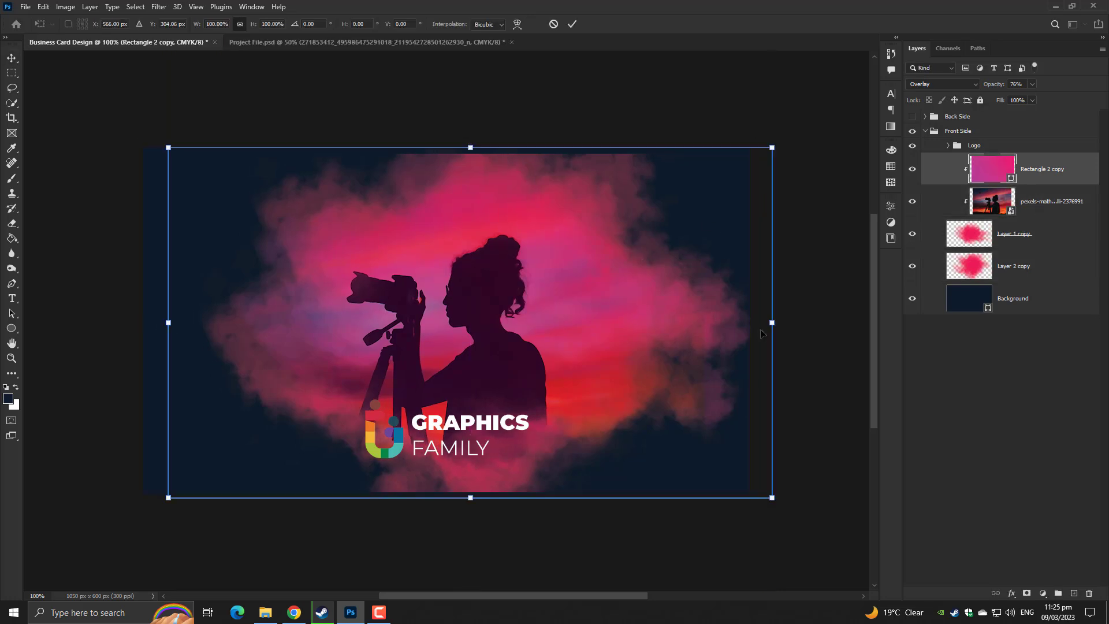
left_click_drag(773, 326, 802, 325)
key("ctrl+z")
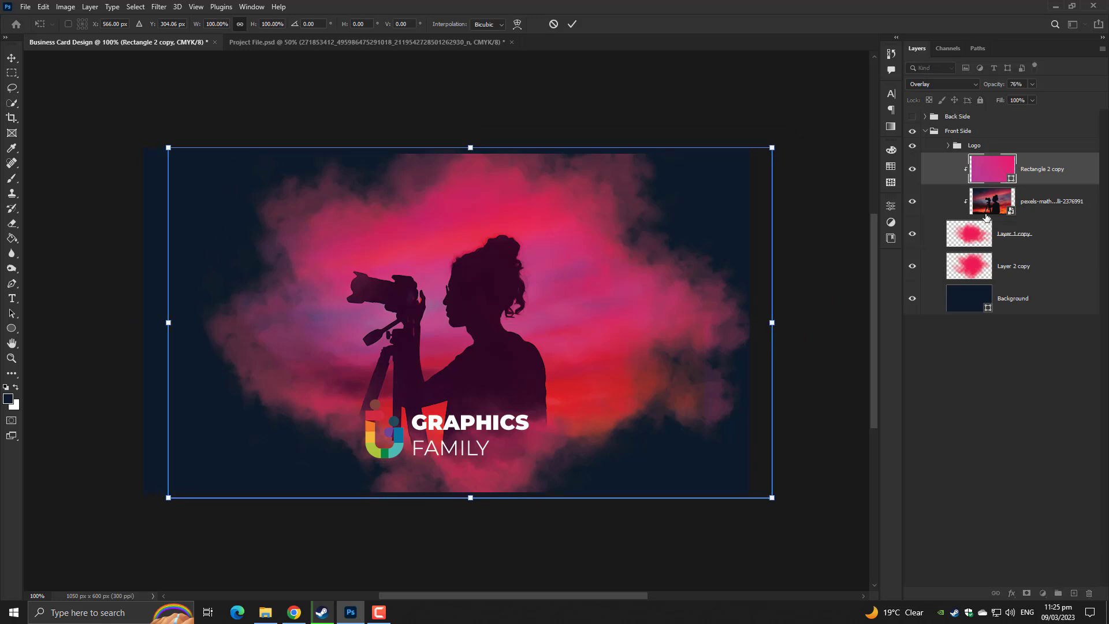
Widen the silhouette photo layer slightly with Free Transform
left_click(1018, 209)
key("ctrl+t")
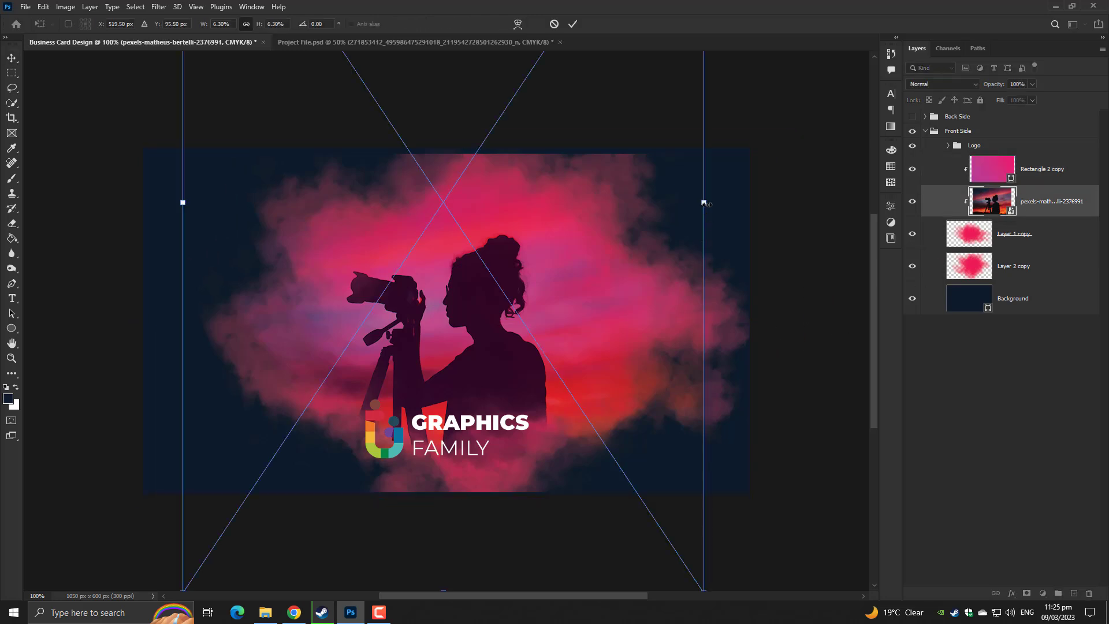
left_click_drag(704, 202, 741, 203)
key("Return")
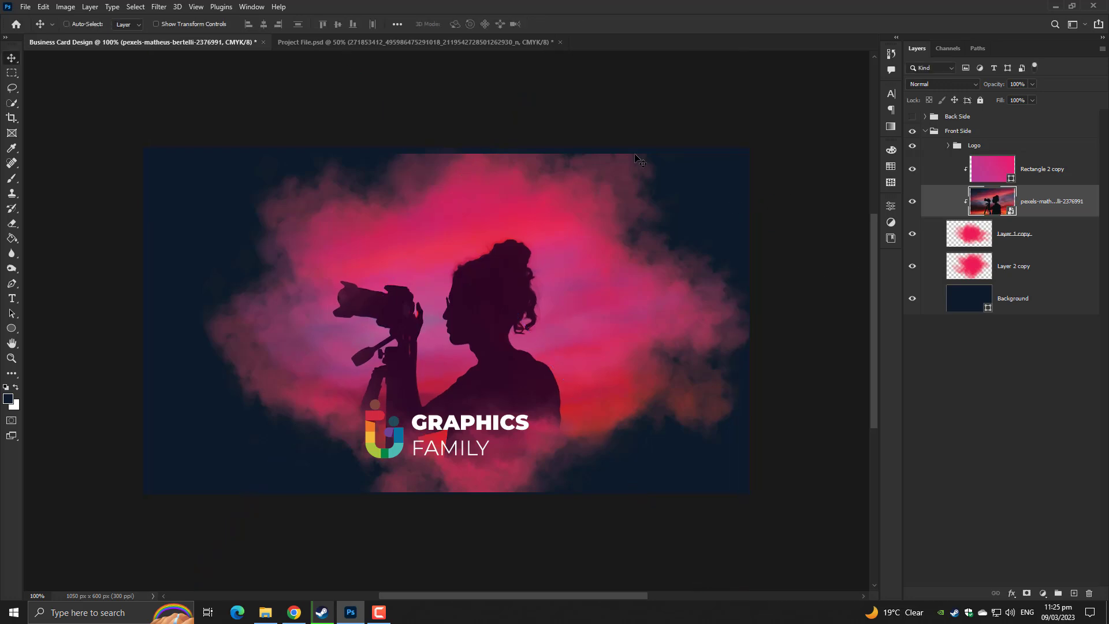
Raise the silhouette higher in the pink smoke to Y 39.5 px, then view the full card
key("ctrl+t")
mouse_move(527, 321)
left_mouse_down()
mouse_move(527, 289)
mouse_move(514, 297)
mouse_move(517, 313)
left_mouse_up()
key("Return")
scroll(517, 315, "up", 3)
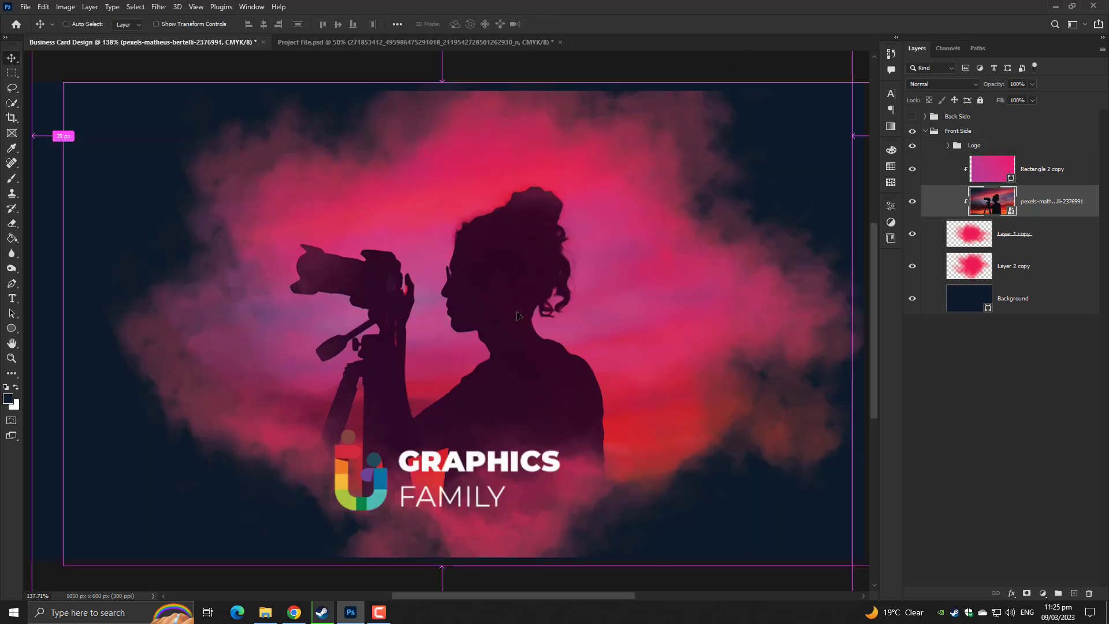
key("ctrl")
key("ctrl+1")
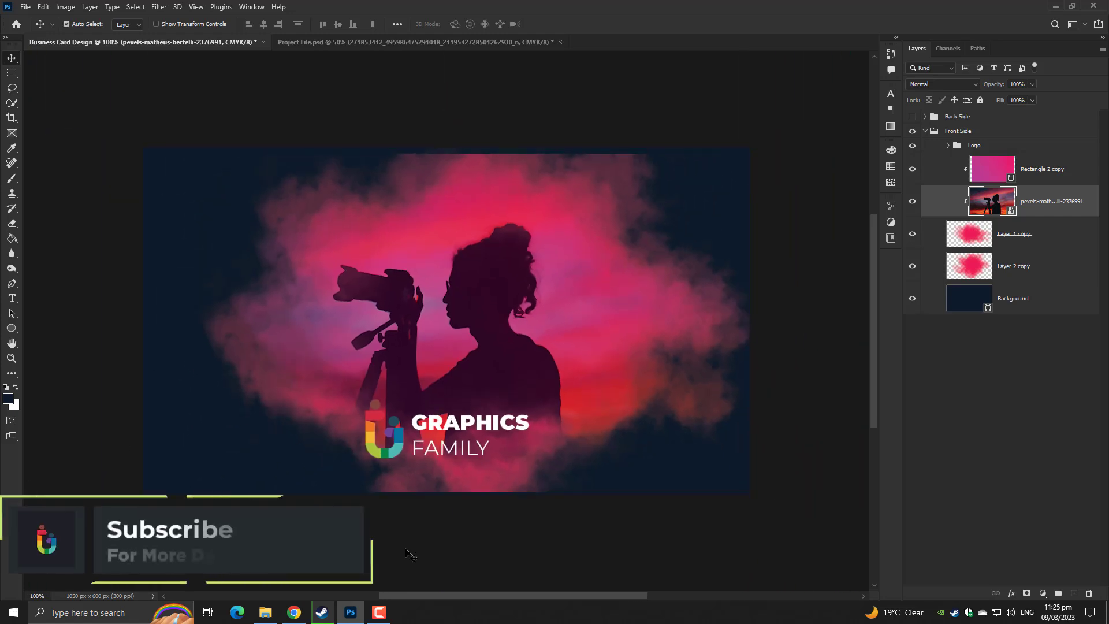
left_click(925, 132)
left_click(913, 116)
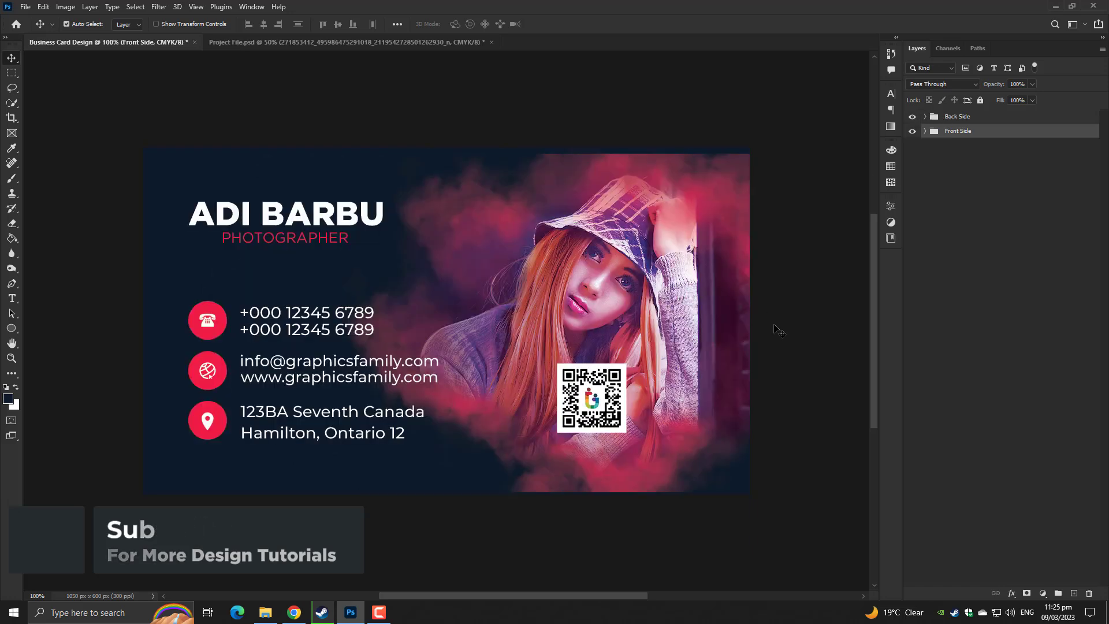
left_click_drag(913, 116, 912, 131)
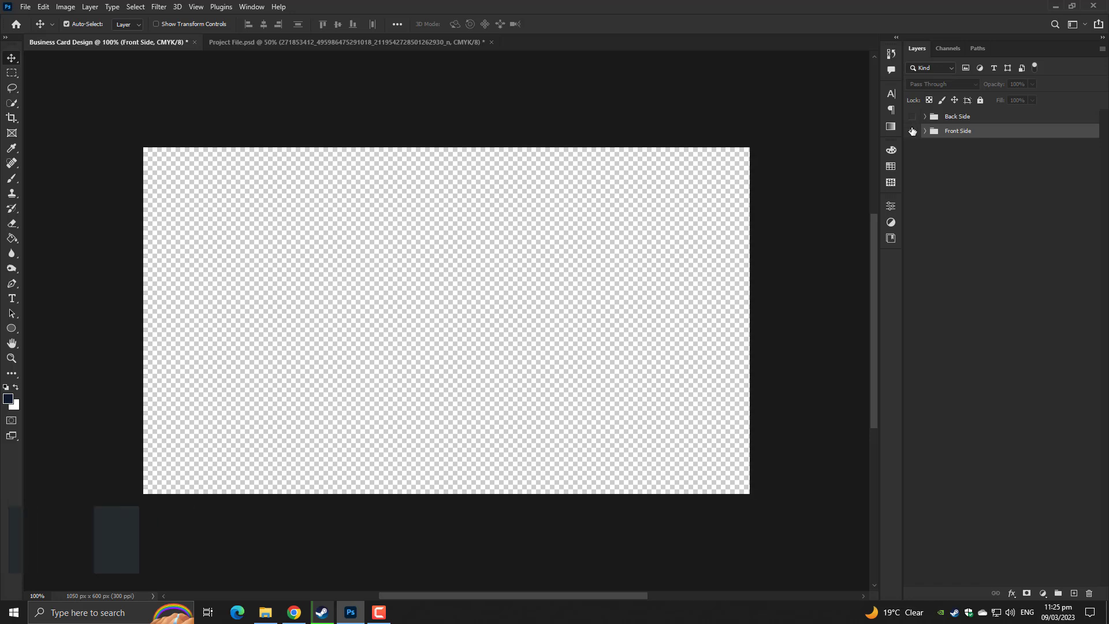
left_click(912, 131)
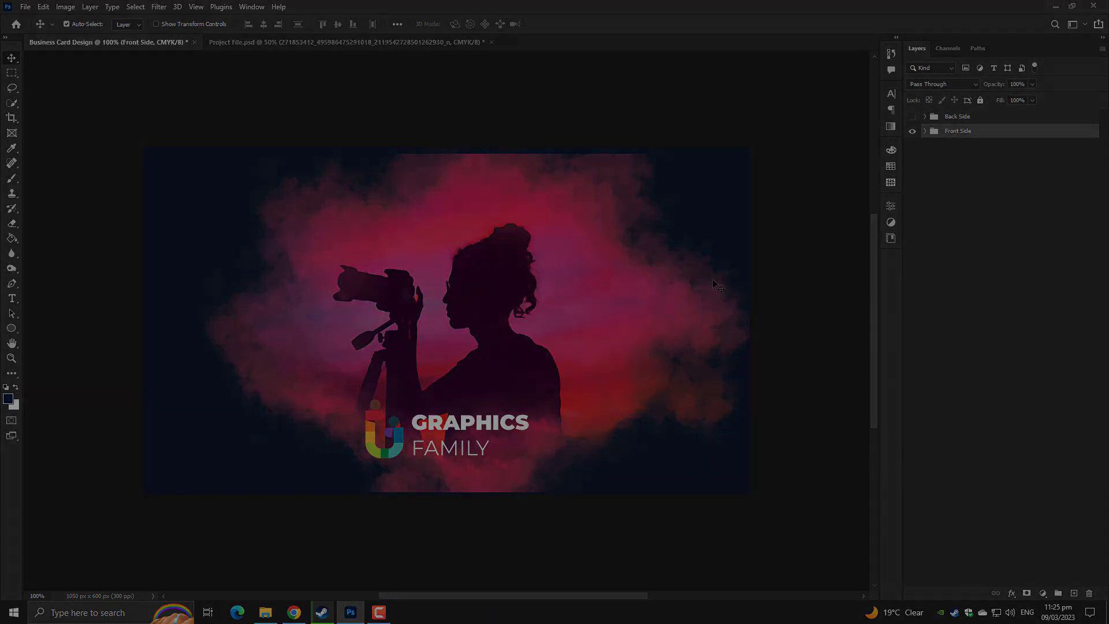